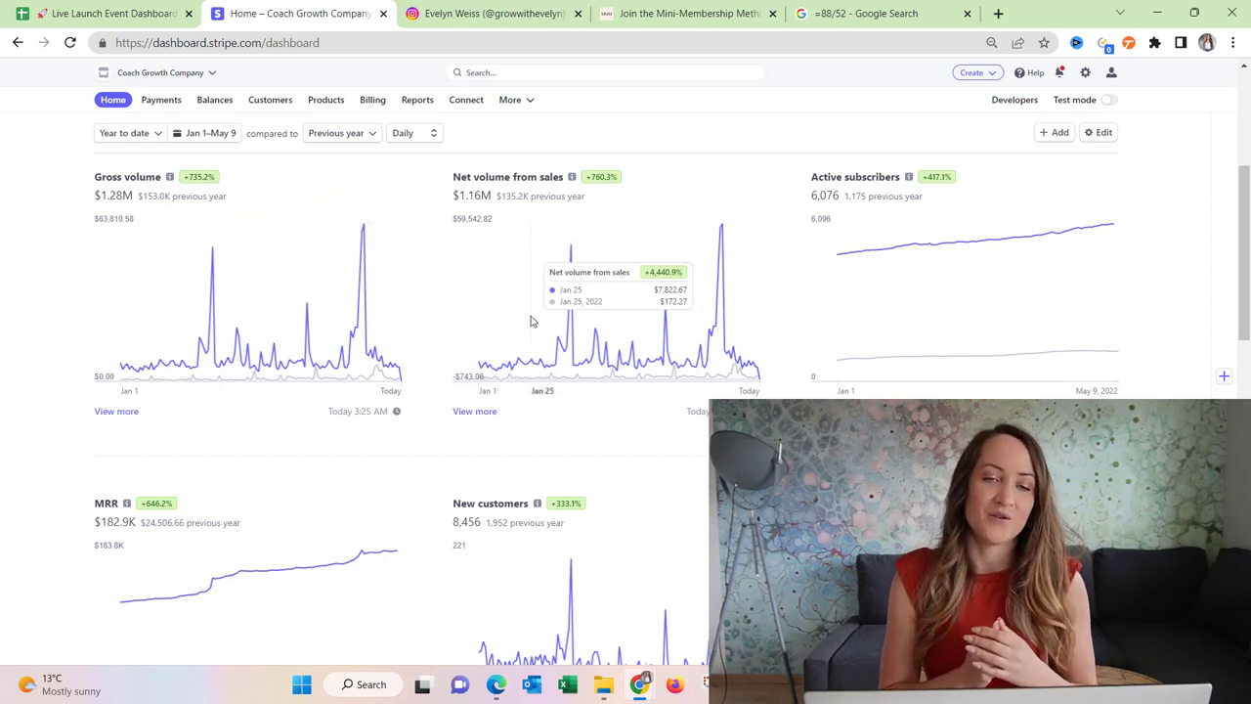
Step: Switch to the Live Launch Event Dashboard spreadsheet and review the sales and totals on the Launch Debrief sheet
{"action": "scroll", "coordinate": [531, 320], "scroll_direction": "up", "scroll_amount": 1}
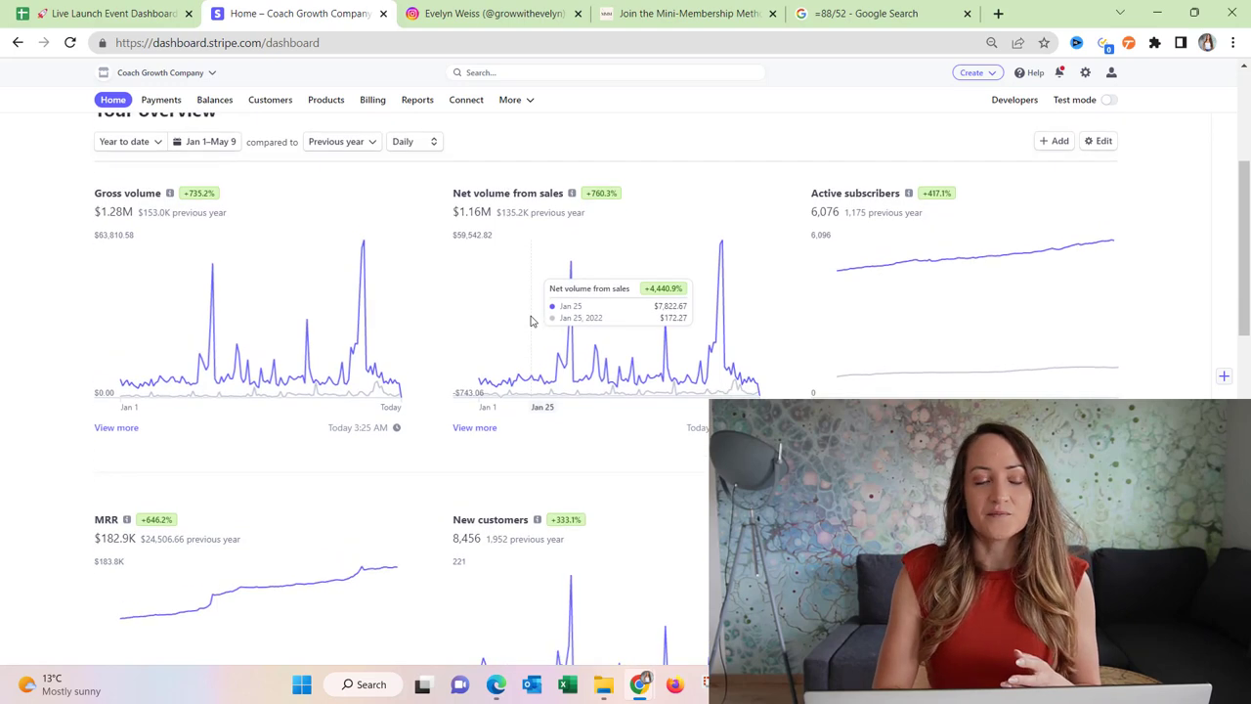
{"action": "left_click", "coordinate": [118, 13]}
{"action": "scroll", "coordinate": [613, 455], "scroll_direction": "down", "scroll_amount": 15}
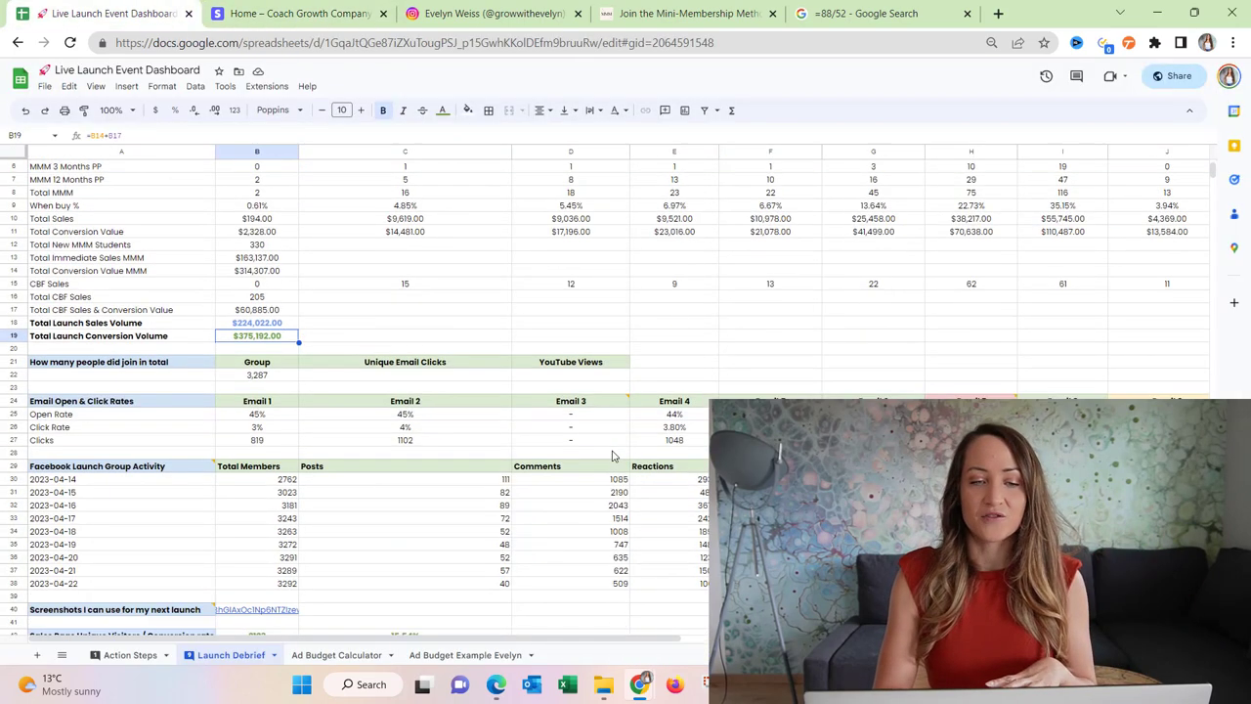
{"action": "scroll", "coordinate": [613, 455], "scroll_direction": "up", "scroll_amount": 15}
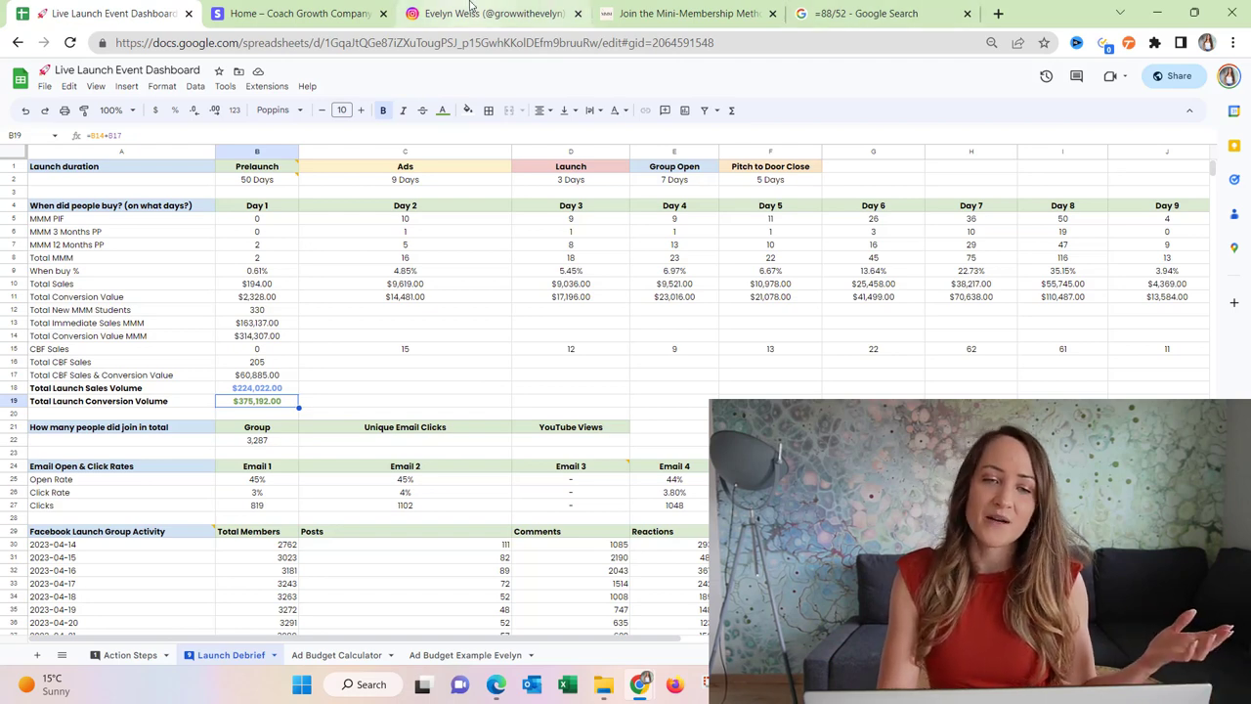
Step: Page through the Instagram launch summary and debrief post to its Results slide and close it to return to the profile
{"action": "left_click", "coordinate": [471, 12]}
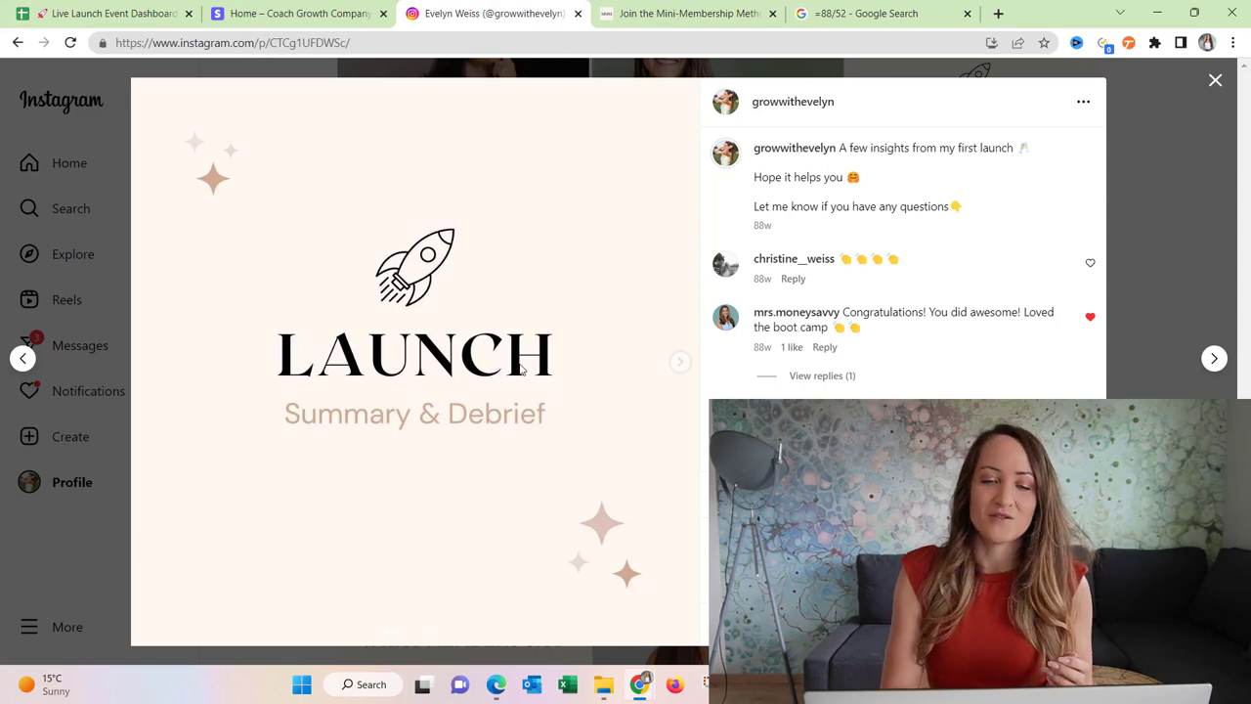
{"action": "left_click", "coordinate": [680, 368]}
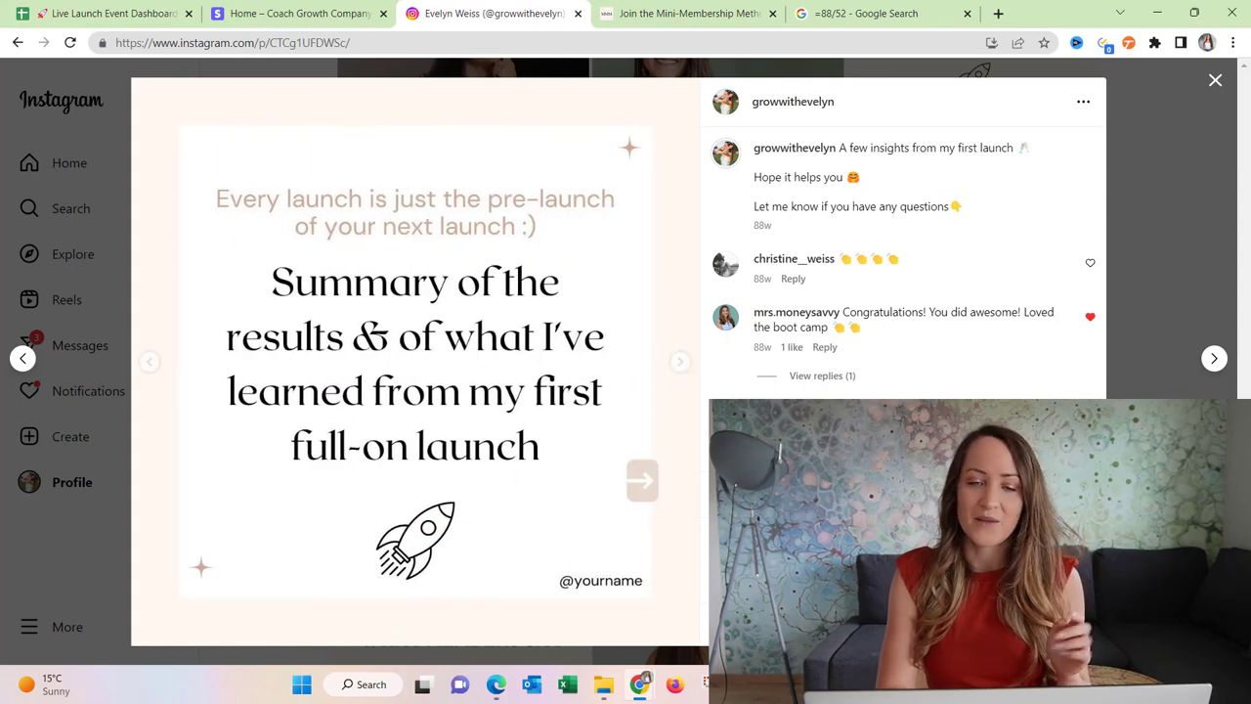
{"action": "left_click", "coordinate": [682, 361]}
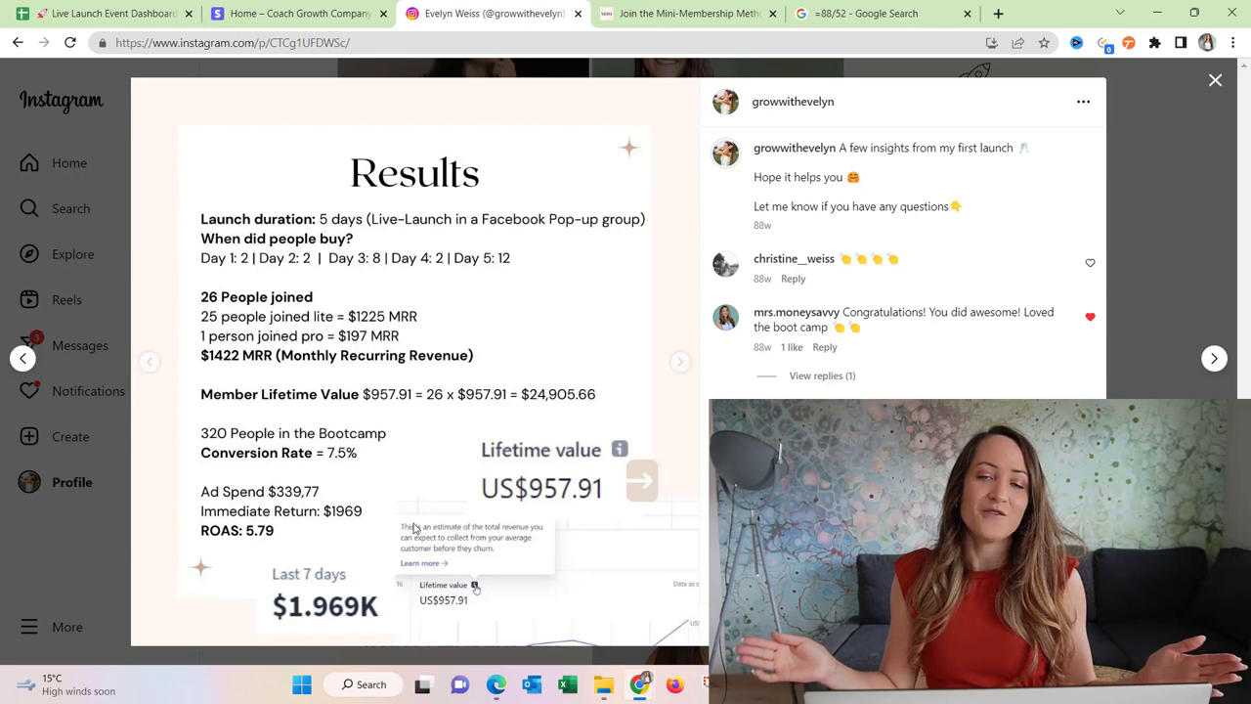
{"action": "left_click", "coordinate": [829, 10]}
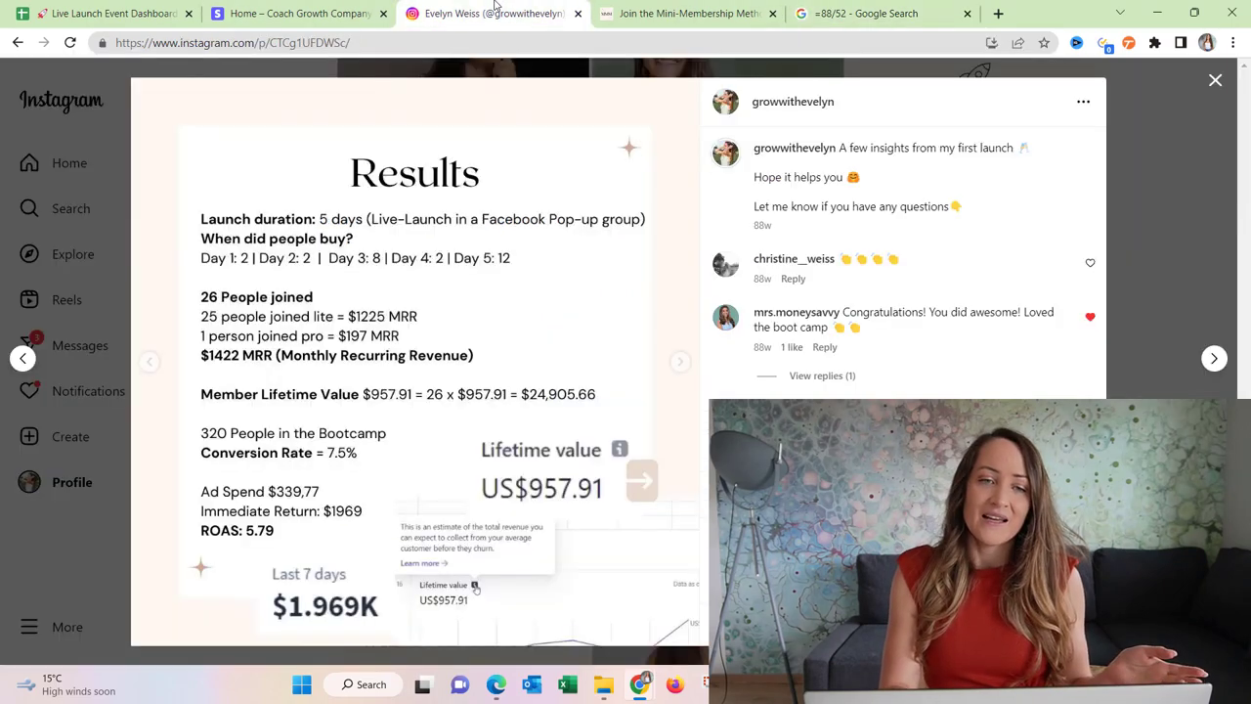
{"action": "left_click", "coordinate": [469, 13]}
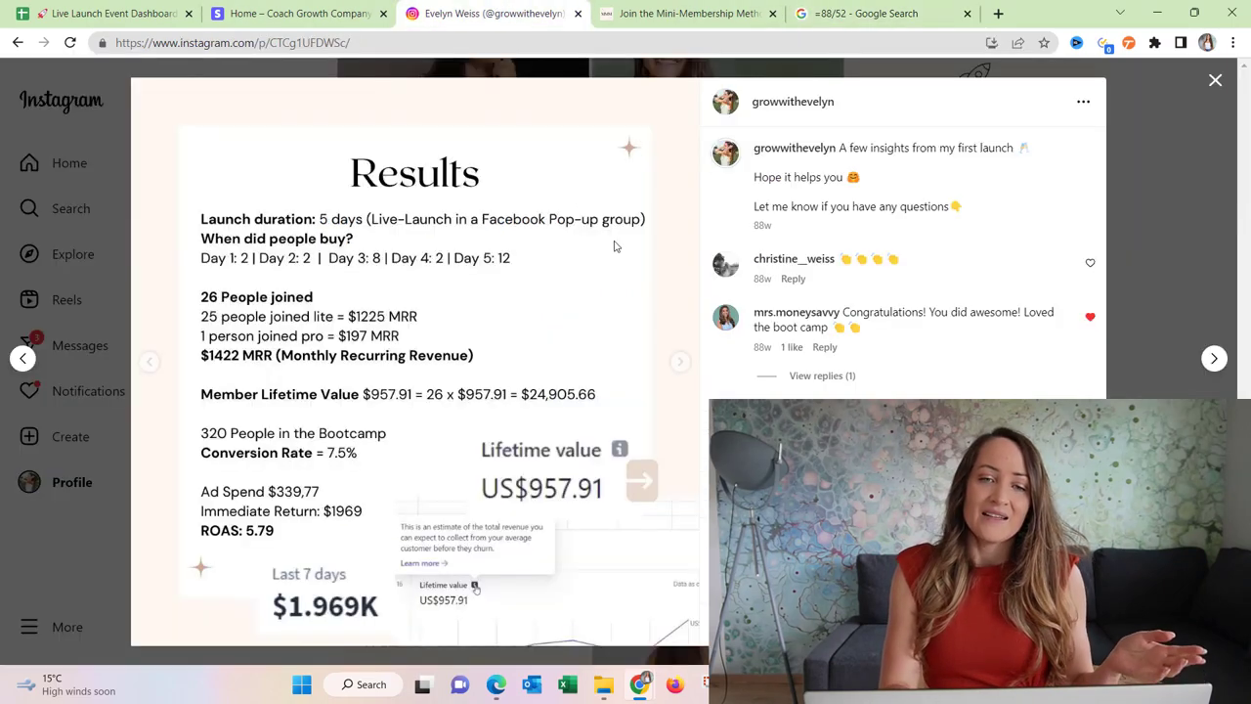
{"action": "left_click", "coordinate": [1206, 246]}
{"action": "scroll", "coordinate": [575, 297], "scroll_direction": "up", "scroll_amount": 10}
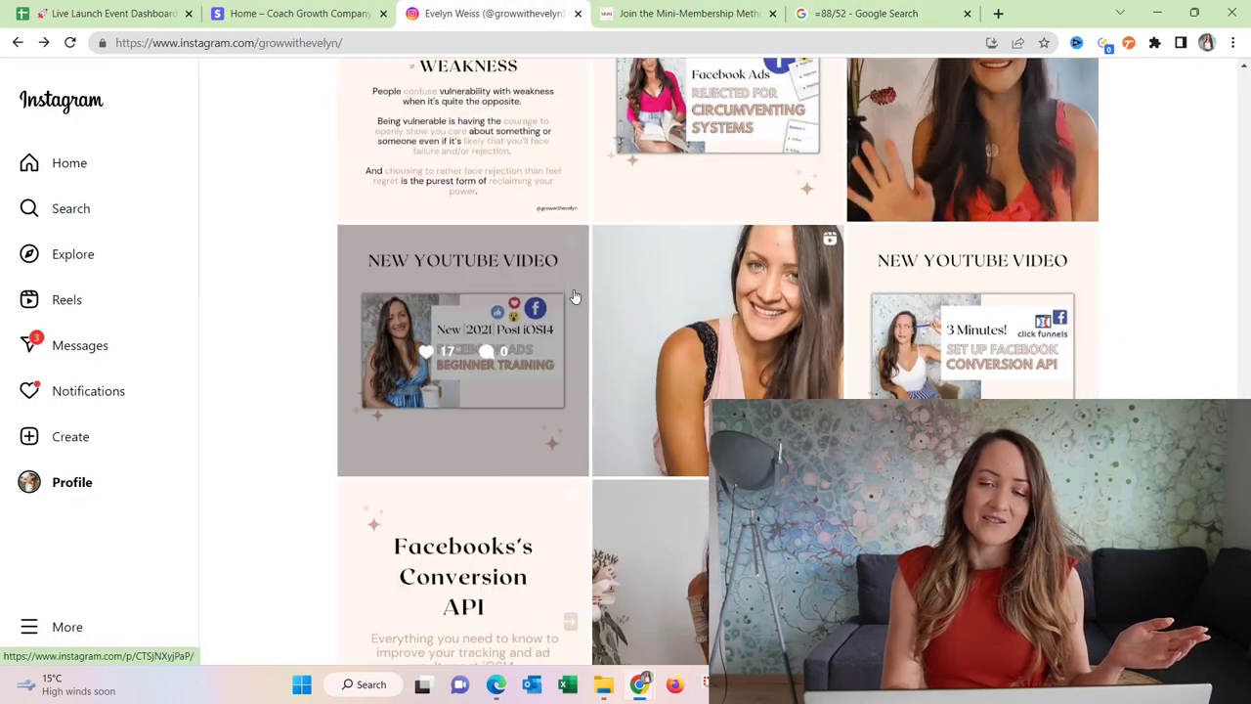
Step: Open the coachingmembershipmethod.com sales page in a new tab and read down past the $7 mini-membership section
{"action": "left_click", "coordinate": [998, 13]}
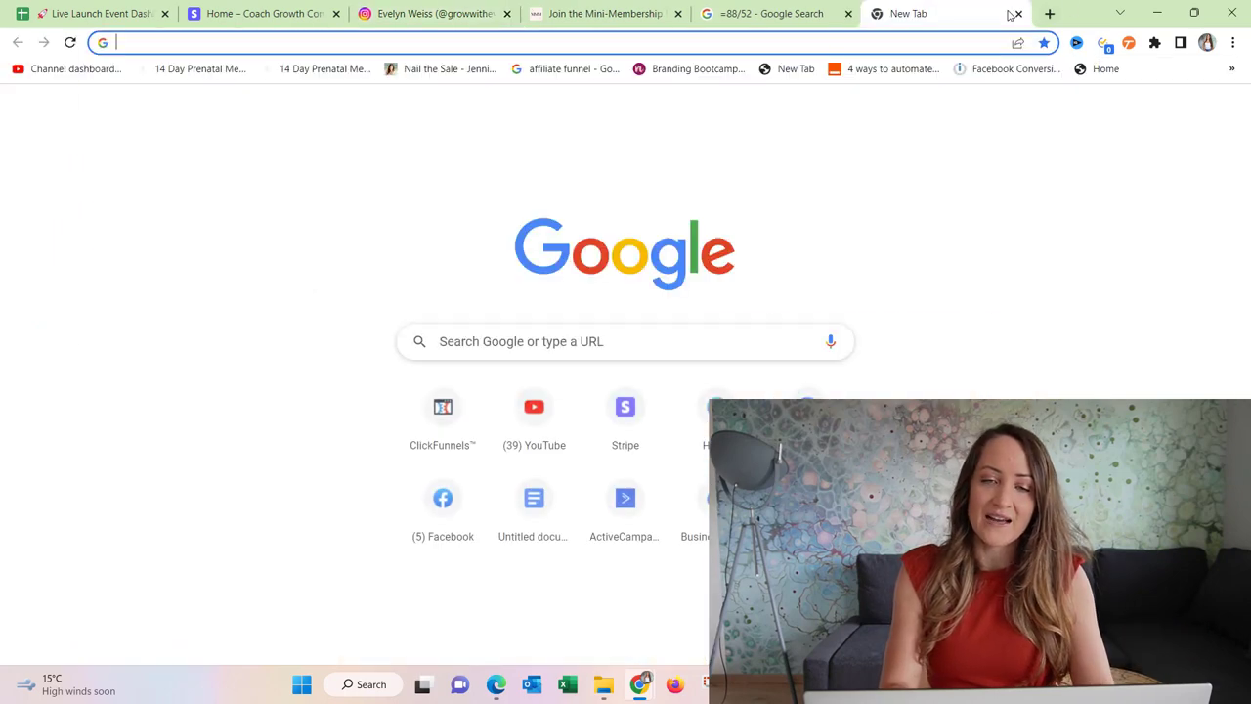
{"action": "type", "text": "coaching"}
{"action": "key", "text": "Return"}
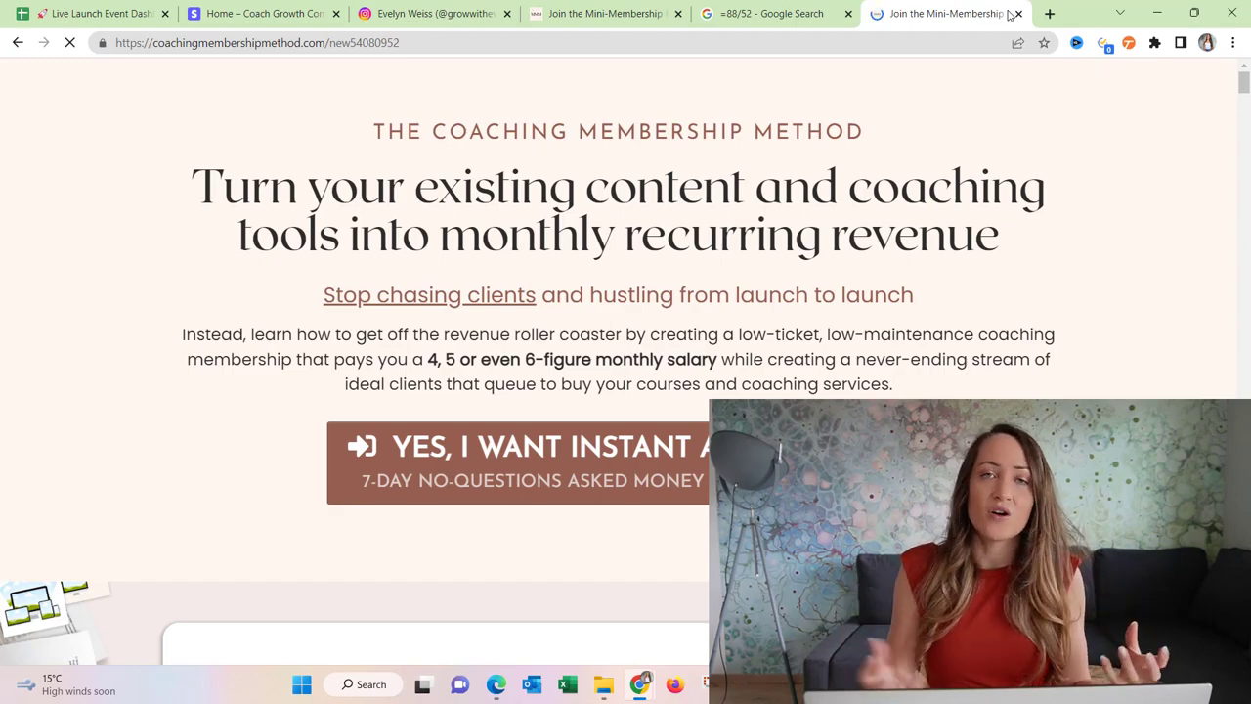
{"action": "scroll", "coordinate": [796, 333], "scroll_direction": "down", "scroll_amount": 20}
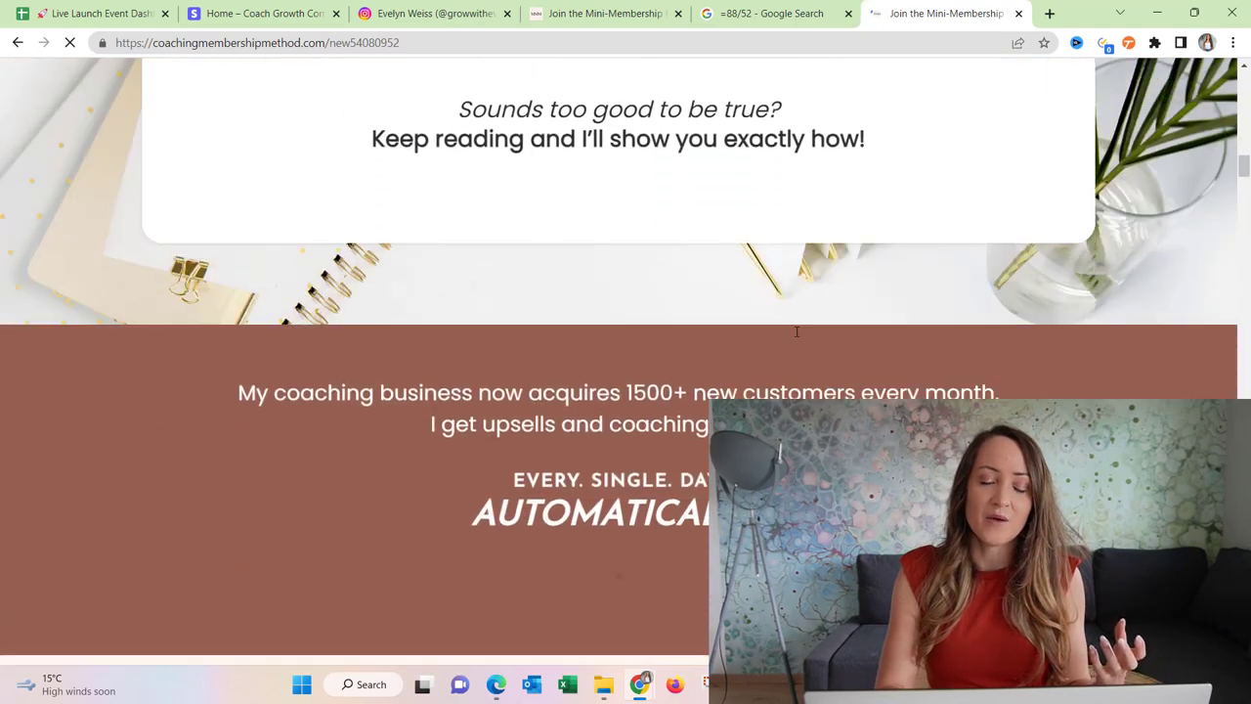
{"action": "scroll", "coordinate": [797, 332], "scroll_direction": "down", "scroll_amount": 10}
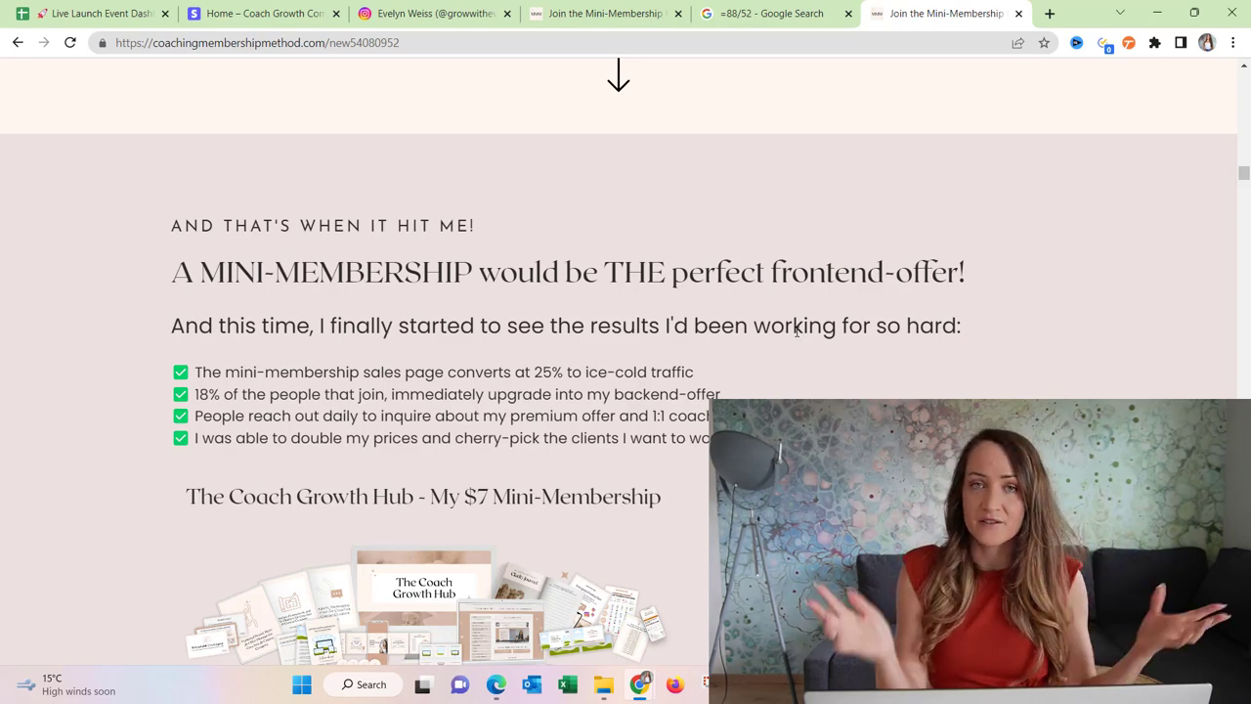
{"action": "scroll", "coordinate": [796, 330], "scroll_direction": "down", "scroll_amount": 10}
Step: Switch to the Stripe dashboard and choose Year to date as the overview period
{"action": "left_click", "coordinate": [253, 8]}
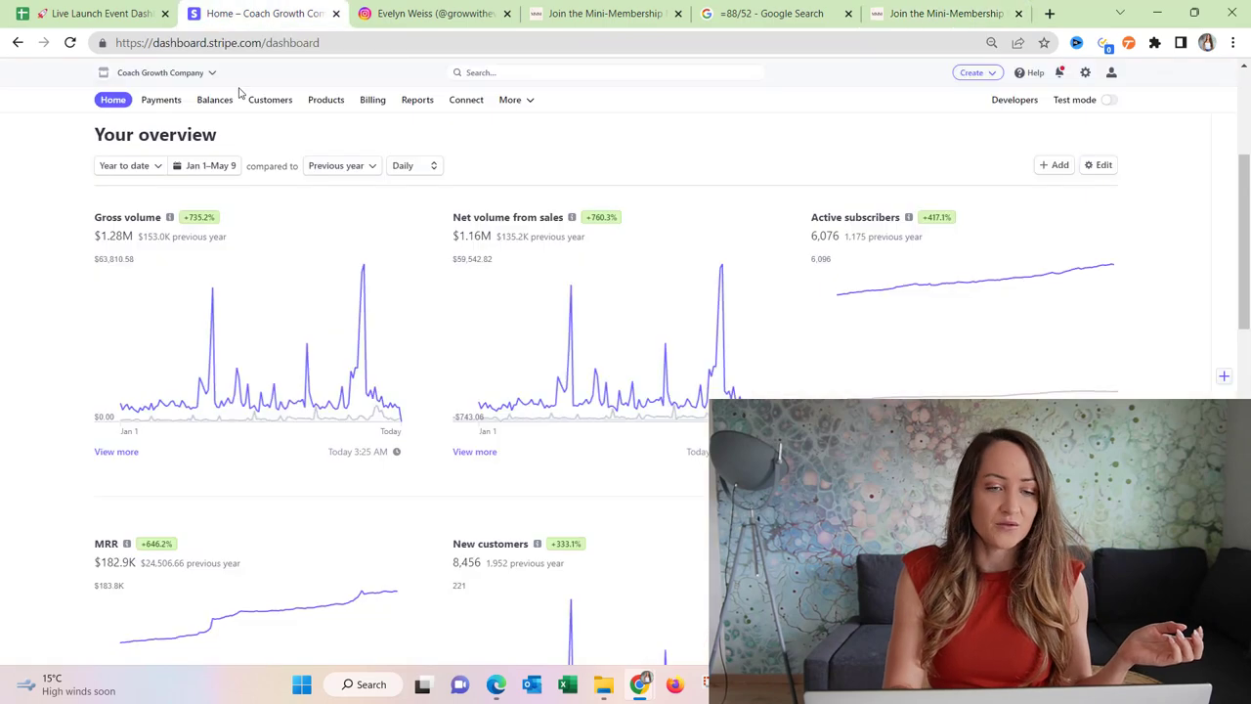
{"action": "scroll", "coordinate": [1001, 388], "scroll_direction": "down", "scroll_amount": 2}
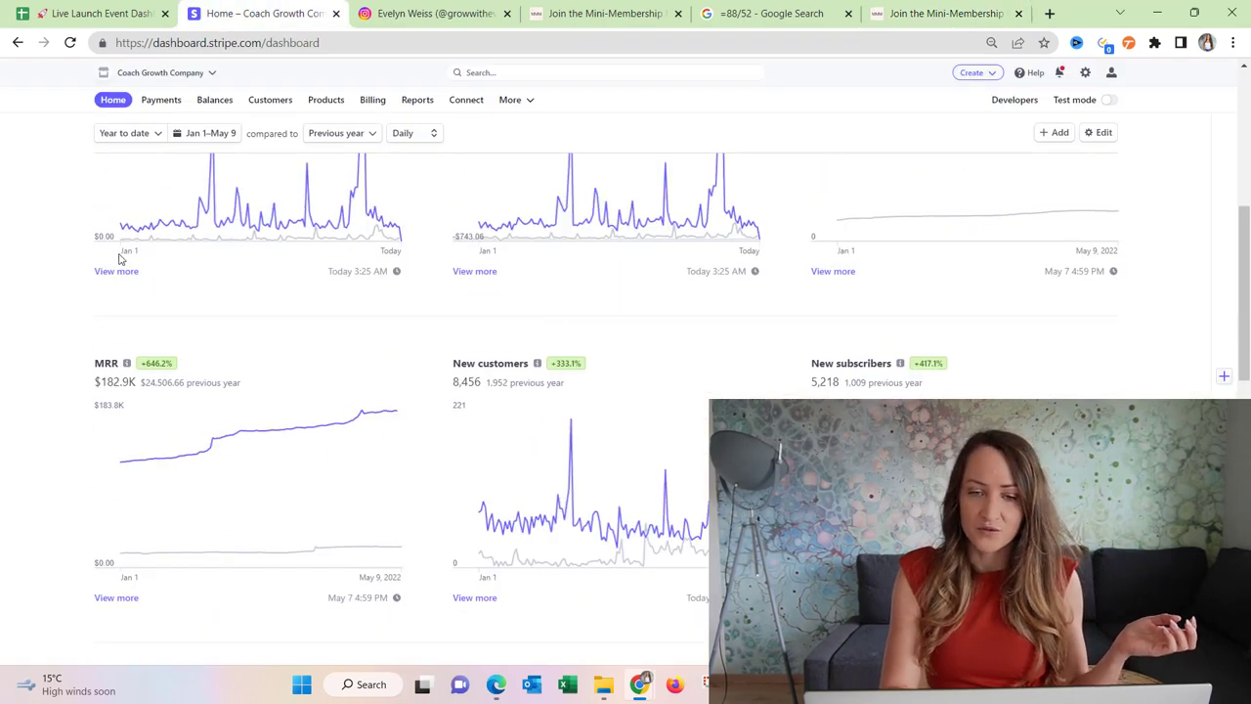
{"action": "scroll", "coordinate": [120, 257], "scroll_direction": "up", "scroll_amount": 4}
{"action": "left_click", "coordinate": [132, 339]}
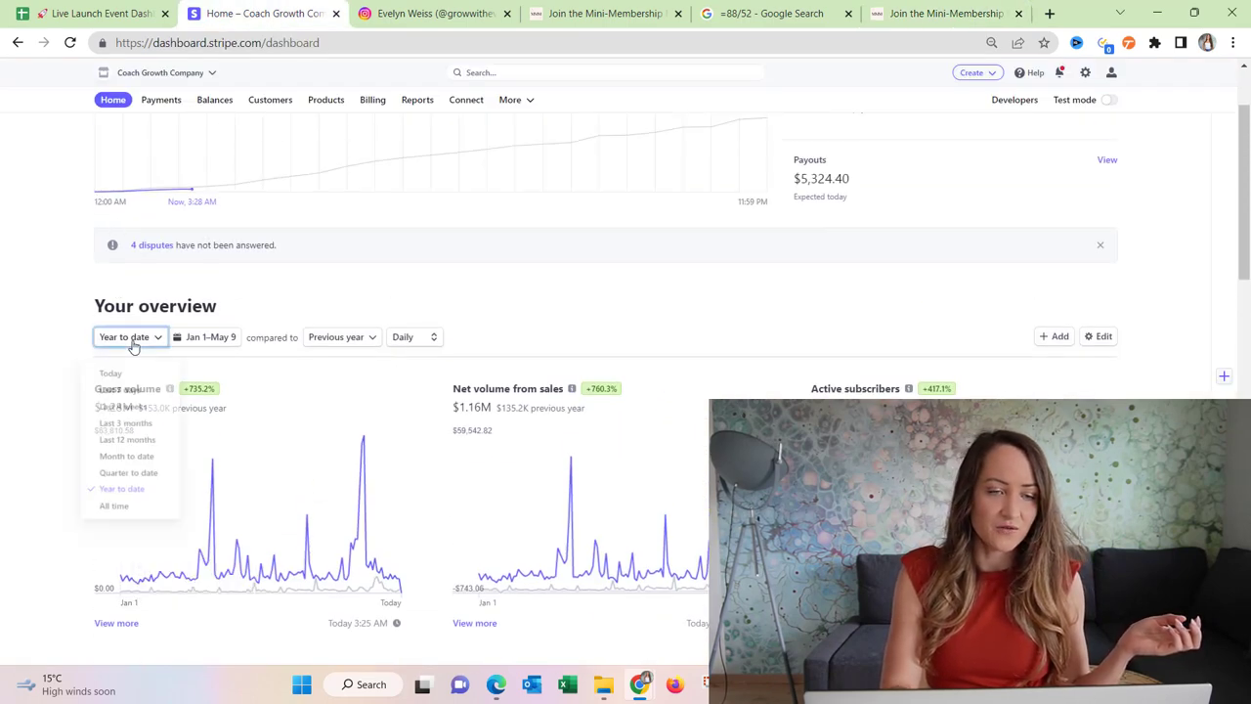
{"action": "left_click", "coordinate": [122, 492]}
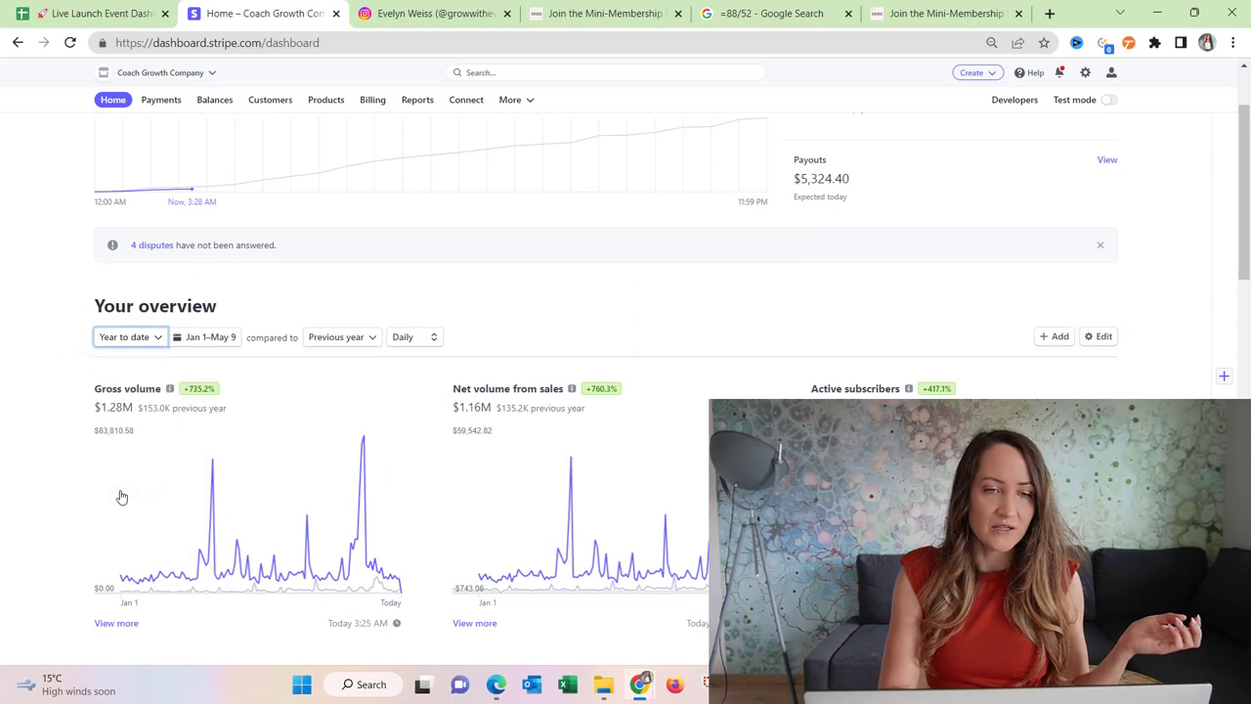
Step: Examine the MRR, new customers and sales volume charts in the Stripe overview
{"action": "scroll", "coordinate": [120, 496], "scroll_direction": "down", "scroll_amount": 7}
{"action": "scroll", "coordinate": [120, 497], "scroll_direction": "up", "scroll_amount": 3}
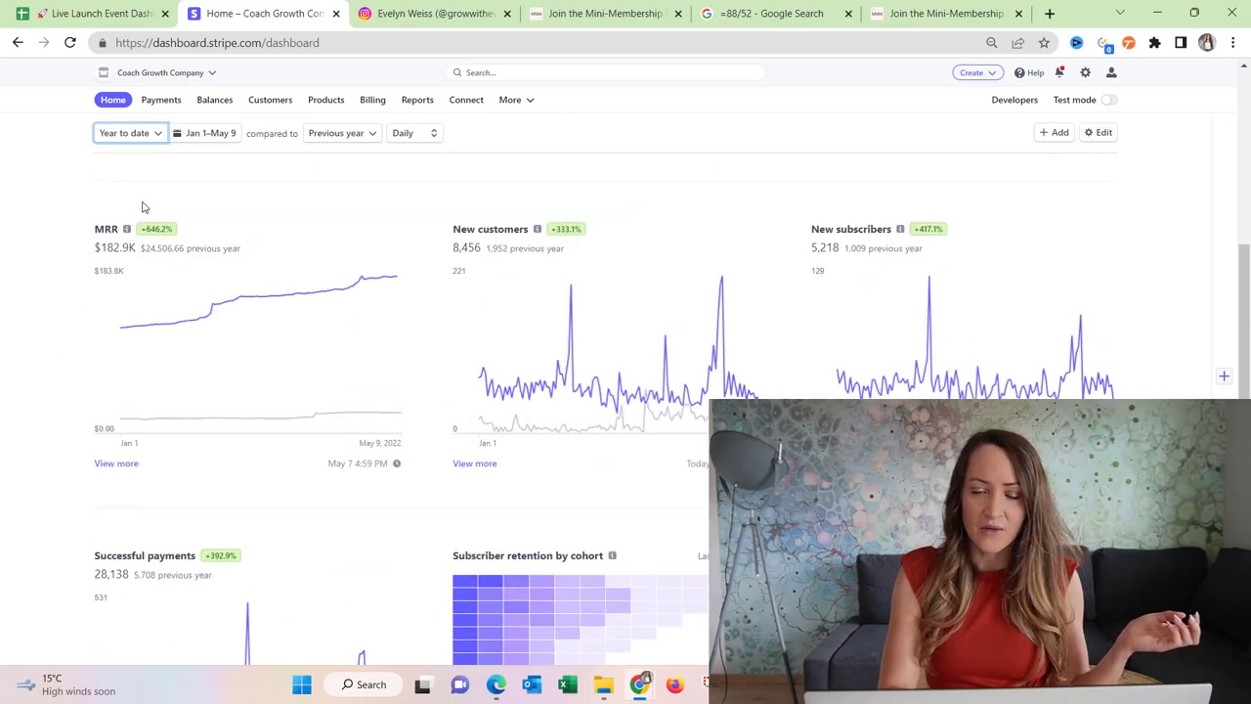
{"action": "scroll", "coordinate": [65, 350], "scroll_direction": "down", "scroll_amount": 1}
{"action": "scroll", "coordinate": [65, 349], "scroll_direction": "up", "scroll_amount": 1}
{"action": "mouse_move", "coordinate": [489, 337]}
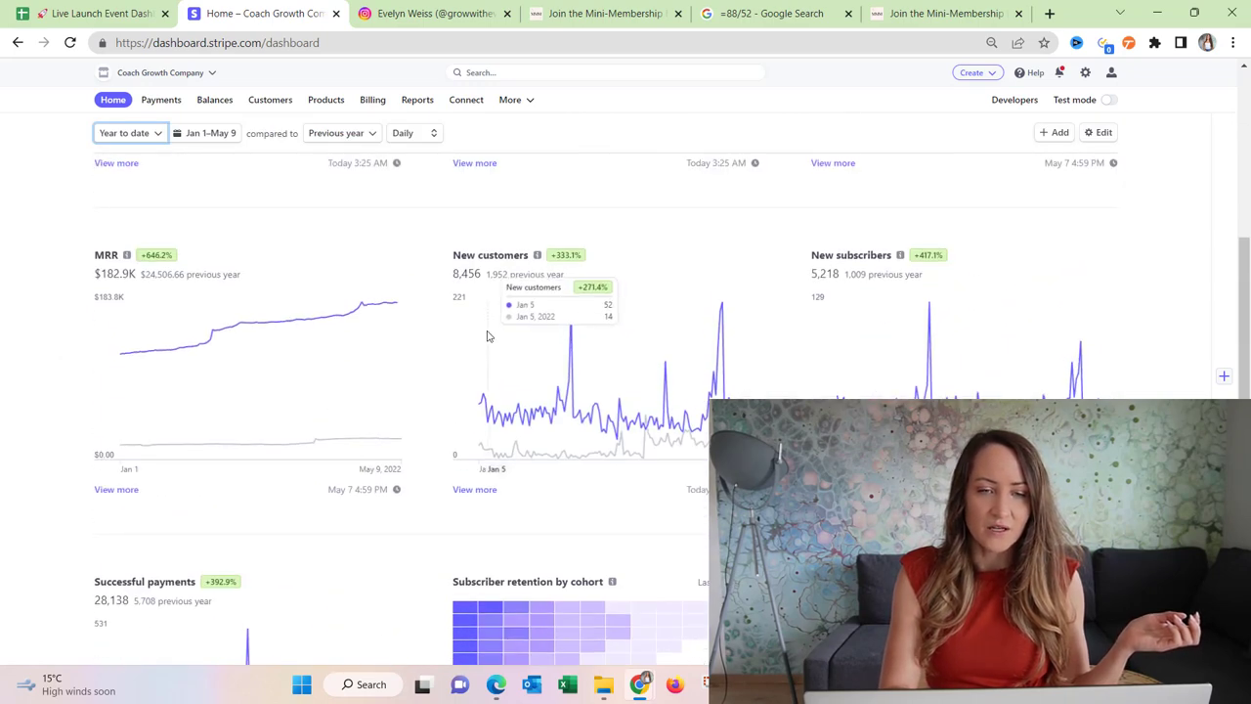
{"action": "scroll", "coordinate": [489, 336], "scroll_direction": "up", "scroll_amount": 3}
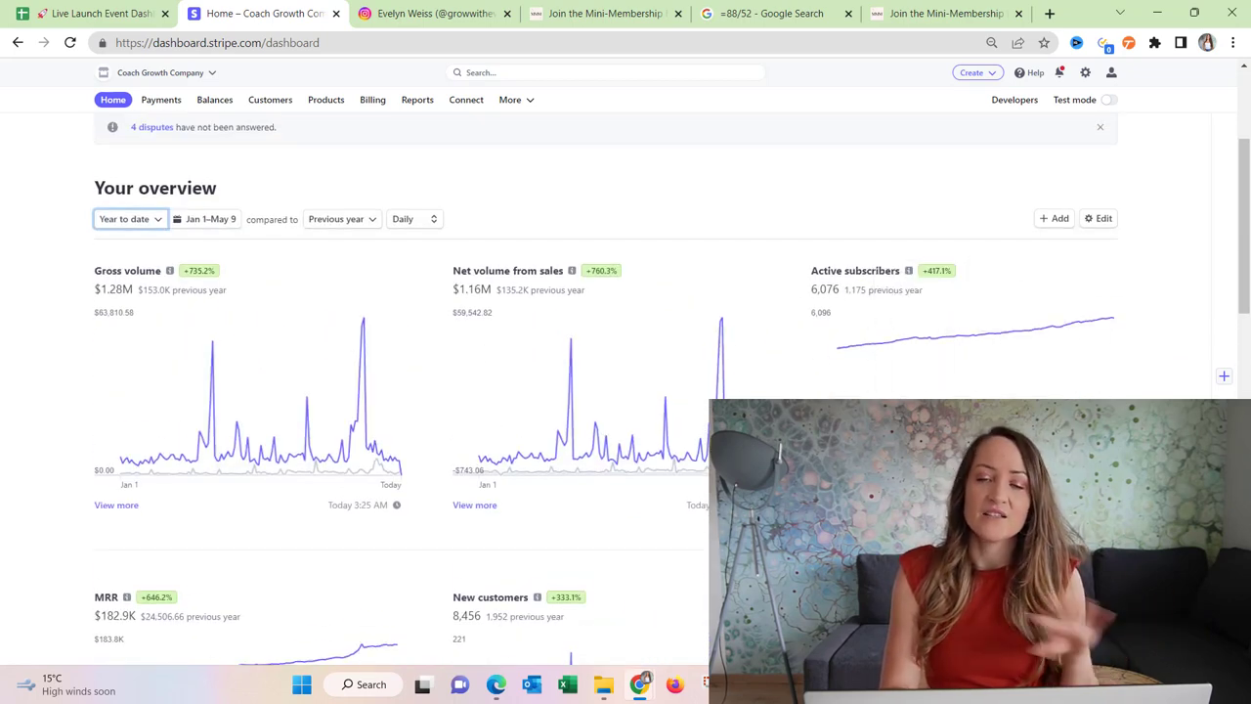
Step: Return to the Coaching Membership Method sales page and find its payment plans section
{"action": "left_click", "coordinate": [943, 13]}
{"action": "scroll", "coordinate": [796, 374], "scroll_direction": "down", "scroll_amount": 10}
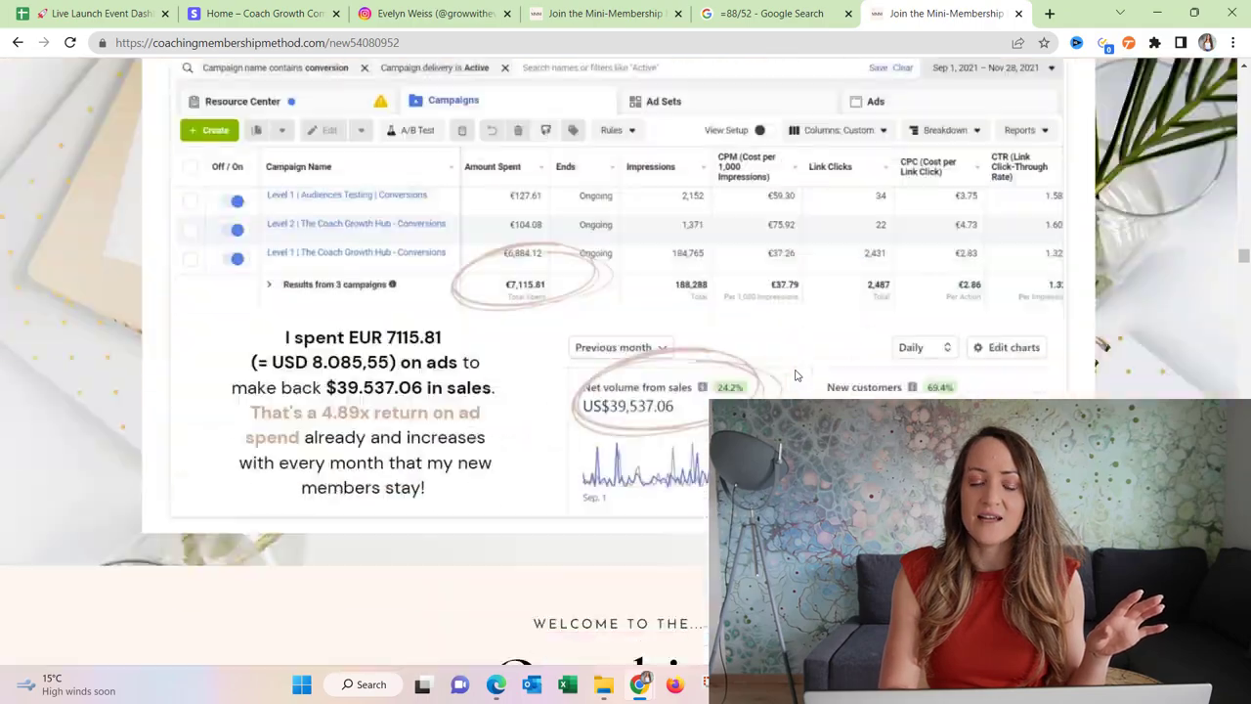
{"action": "scroll", "coordinate": [796, 374], "scroll_direction": "down", "scroll_amount": 15}
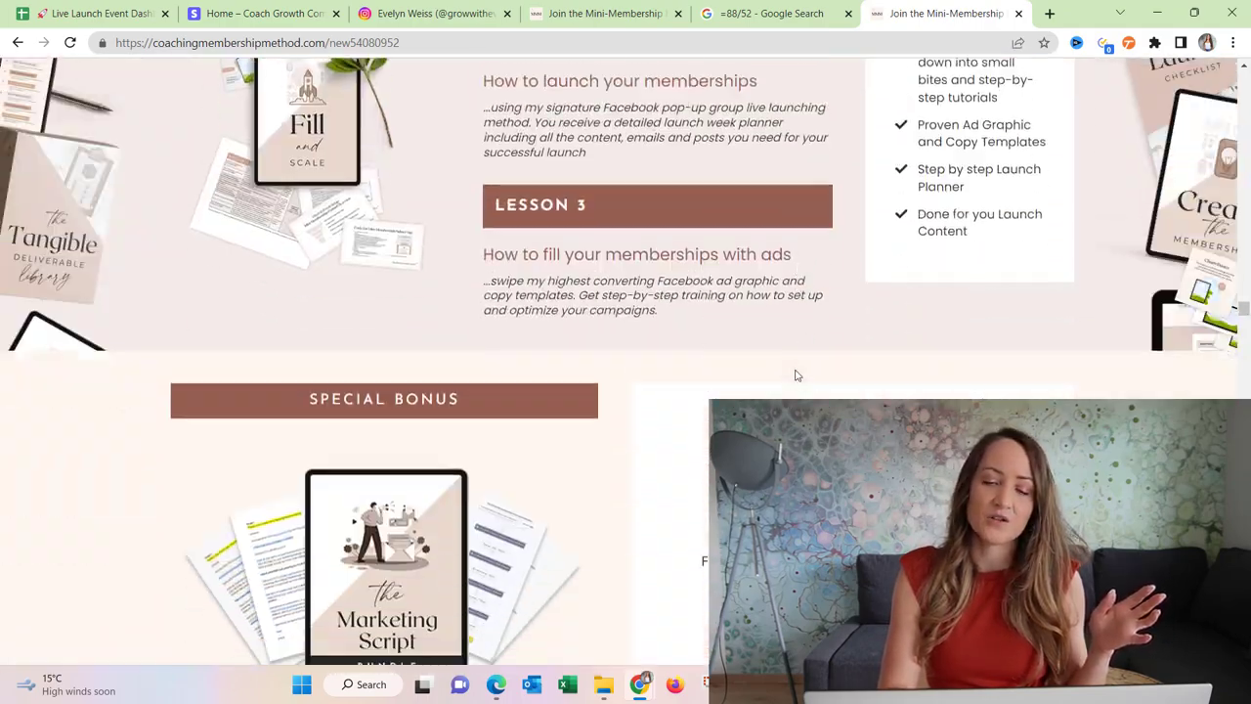
{"action": "scroll", "coordinate": [796, 374], "scroll_direction": "down", "scroll_amount": 12}
{"action": "scroll", "coordinate": [796, 375], "scroll_direction": "up", "scroll_amount": 4}
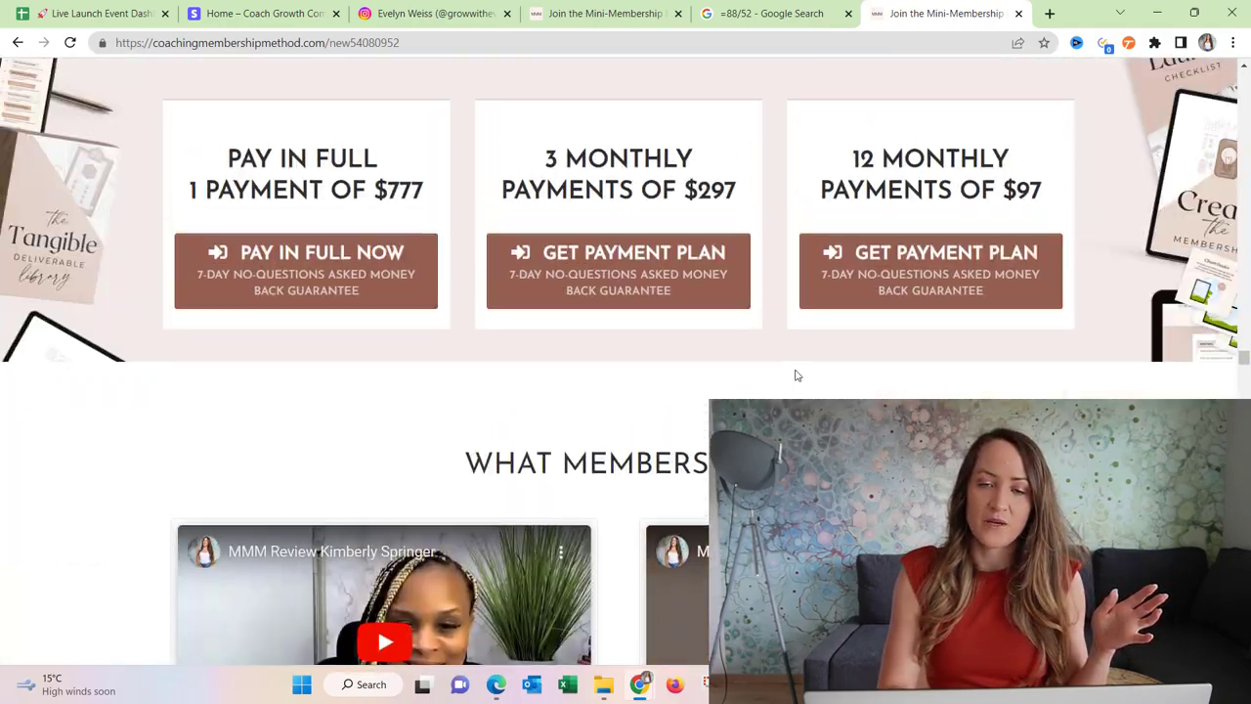
{"action": "scroll", "coordinate": [796, 375], "scroll_direction": "up", "scroll_amount": 2}
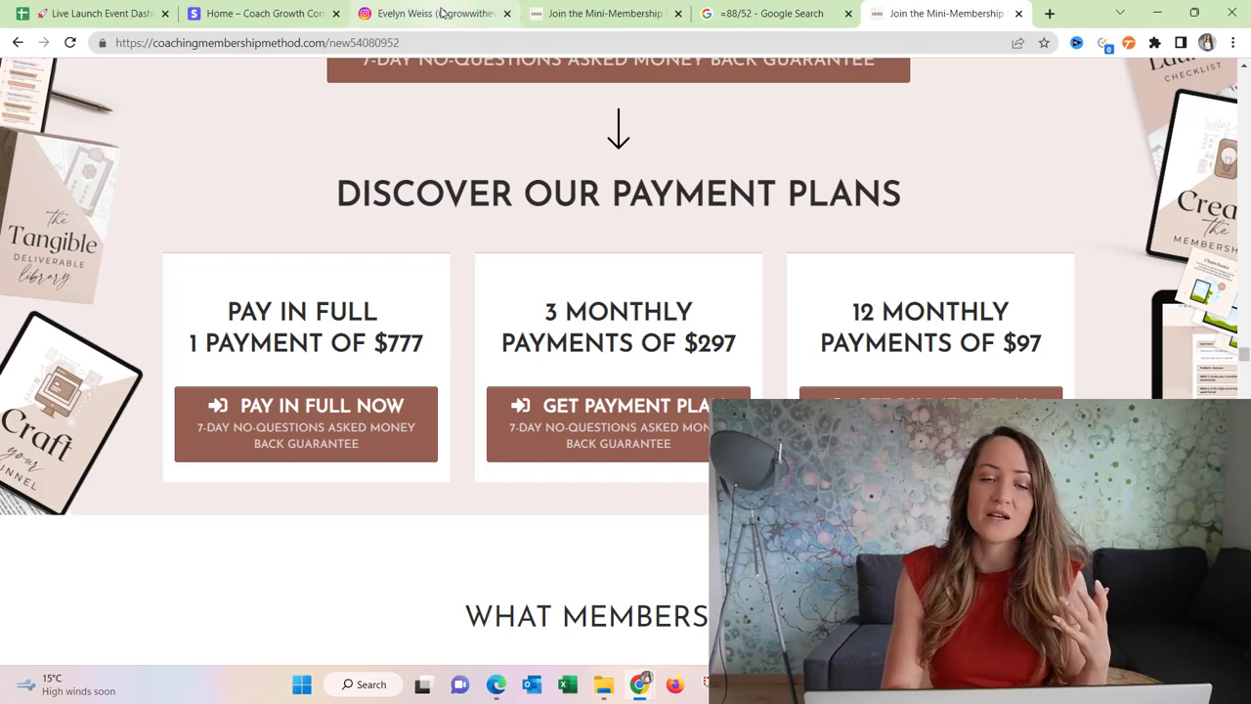
{"action": "scroll", "coordinate": [341, 268], "scroll_direction": "up", "scroll_amount": 2}
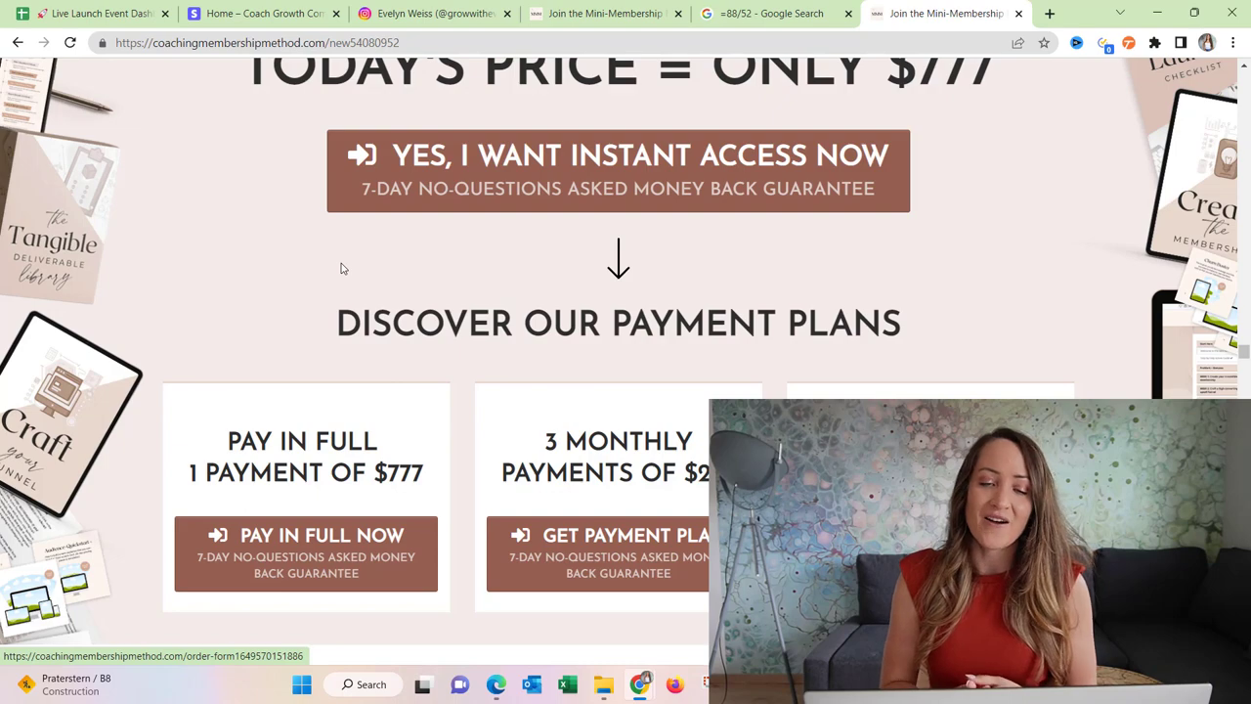
Step: Return to the Live Launch Event Dashboard spreadsheet, enlarge the browser zoom to 110% and select the Launch duration header cell
{"action": "left_click", "coordinate": [97, 12]}
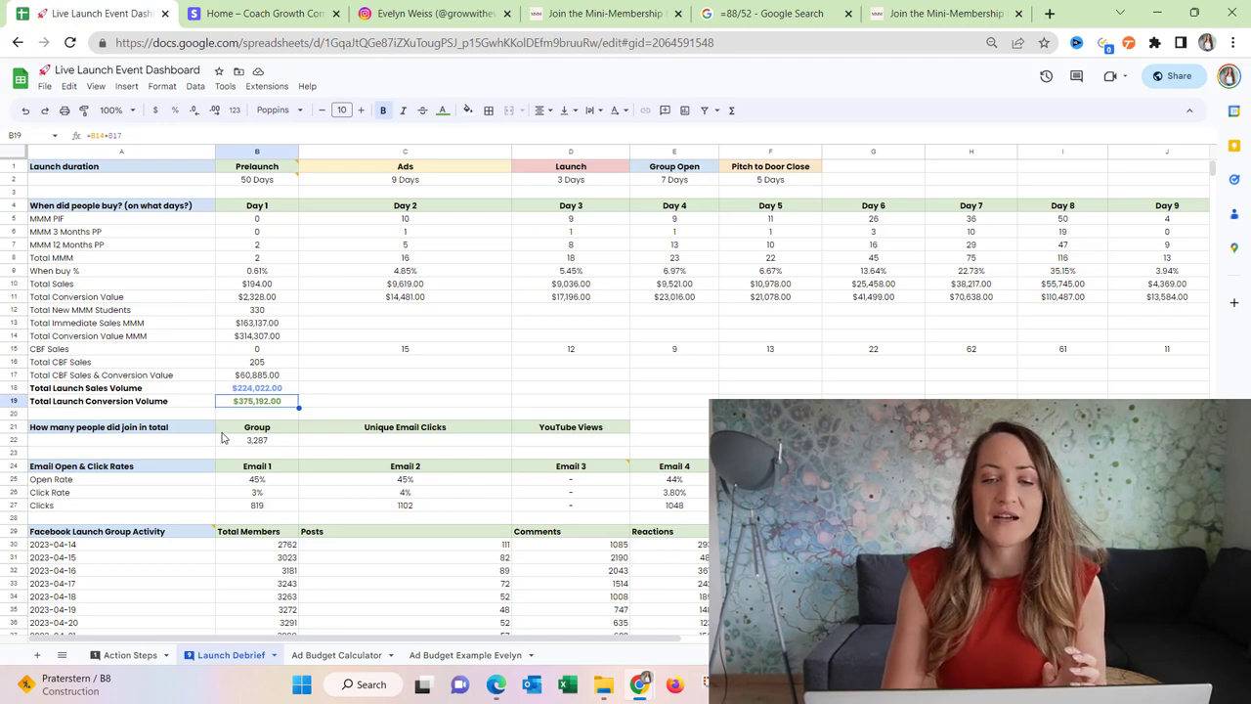
{"action": "left_click", "coordinate": [131, 169]}
{"action": "left_click", "coordinate": [1234, 42]}
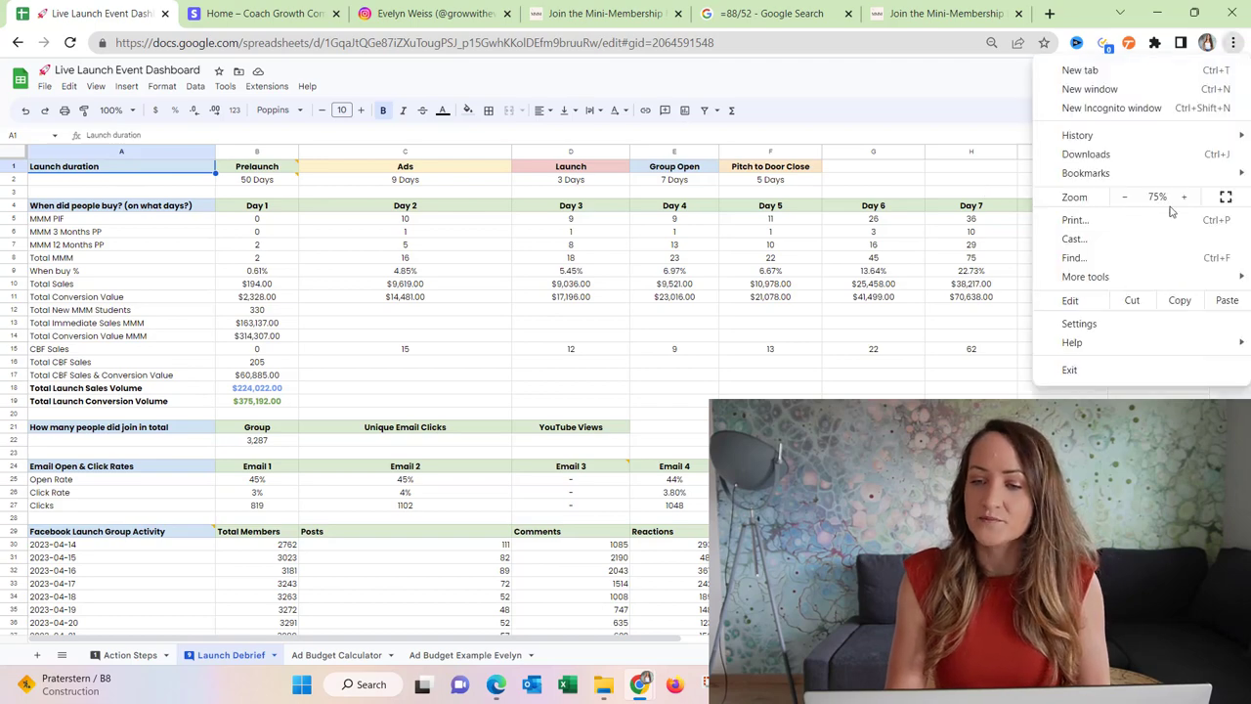
{"action": "left_click", "coordinate": [1184, 199]}
{"action": "left_click", "coordinate": [1184, 198]}
{"action": "left_click", "coordinate": [1184, 199]}
{"action": "left_click", "coordinate": [1186, 200]}
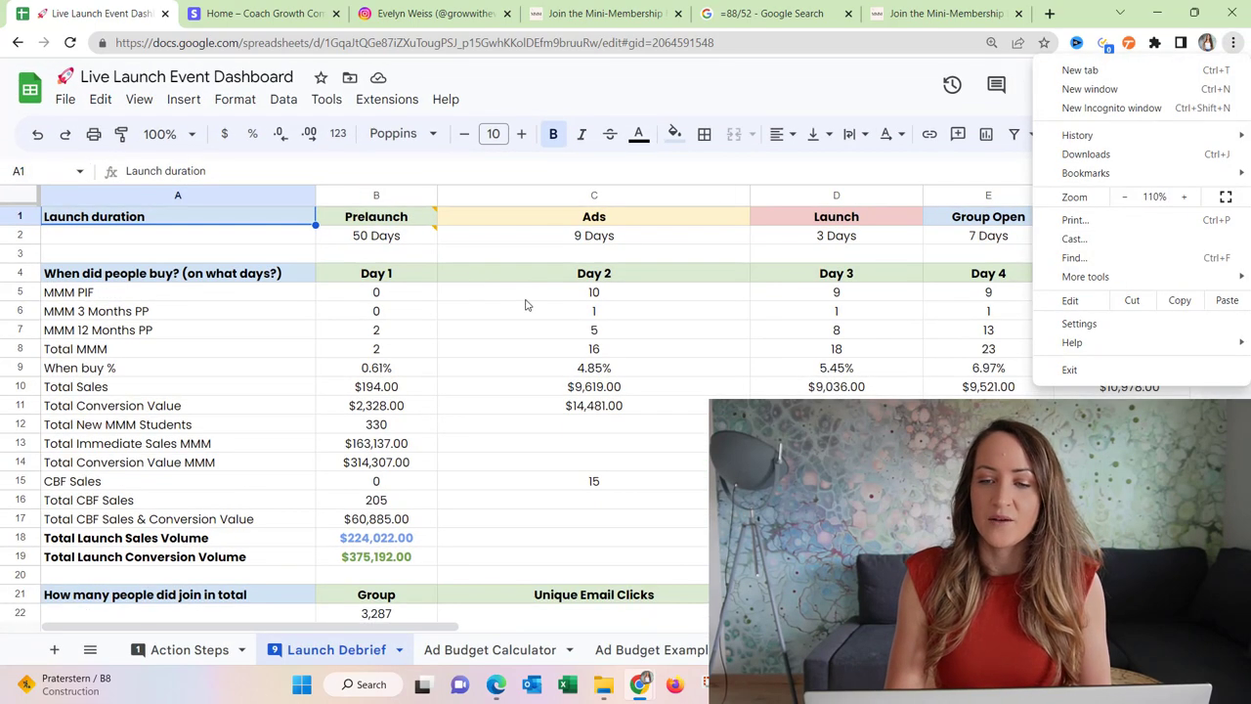
{"action": "left_click", "coordinate": [469, 272]}
{"action": "left_click", "coordinate": [467, 272]}
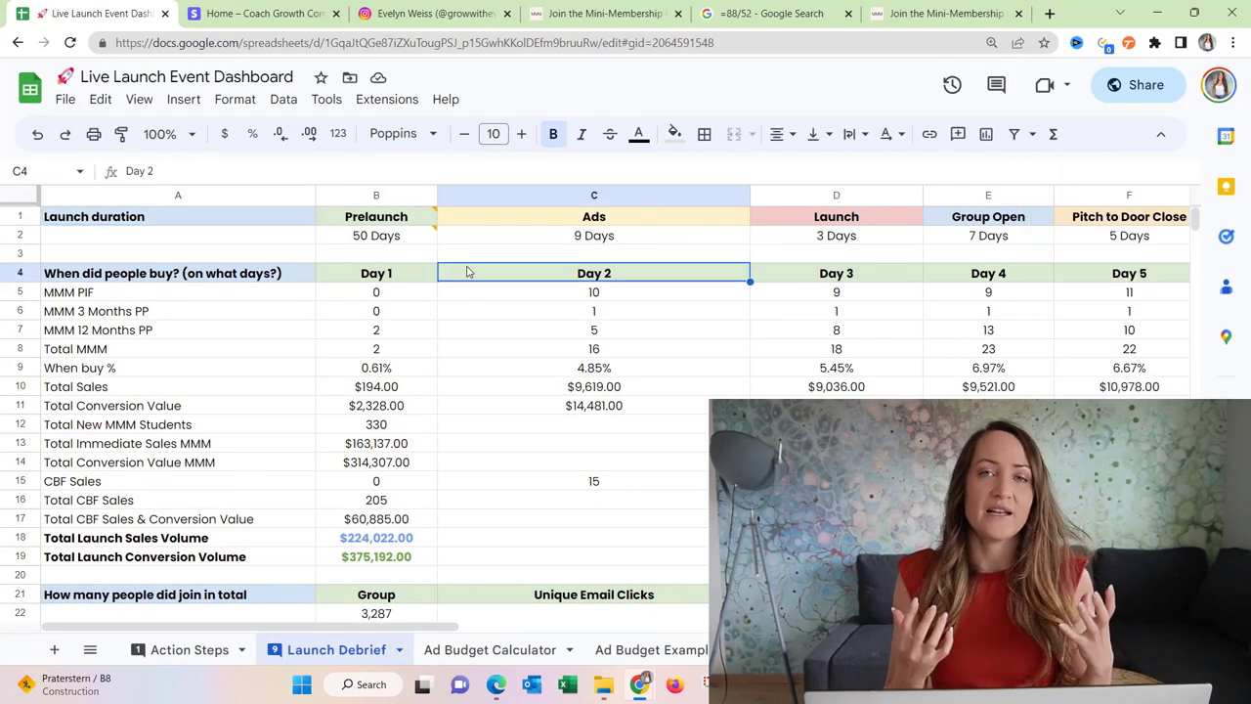
{"action": "left_click", "coordinate": [217, 218]}
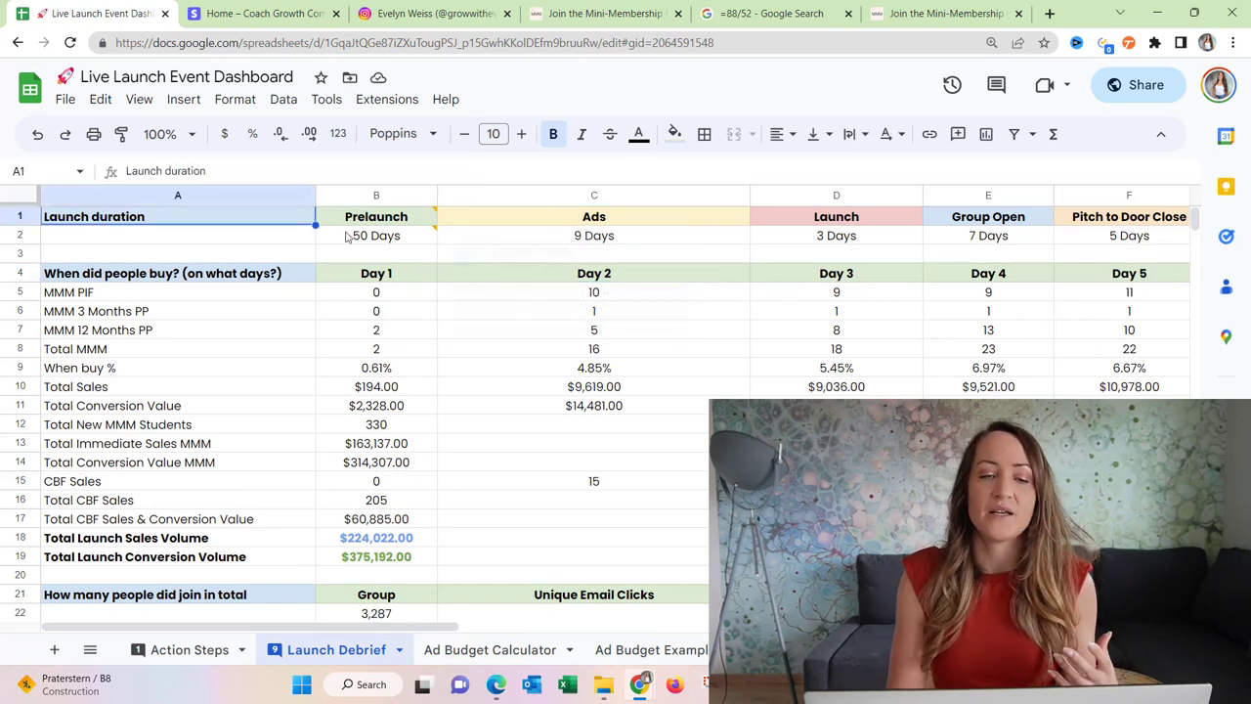
Step: Switch to the Instagram profile and look through its post grid from older to more recent posts
{"action": "left_click", "coordinate": [437, 12]}
{"action": "scroll", "coordinate": [619, 401], "scroll_direction": "up", "scroll_amount": 2}
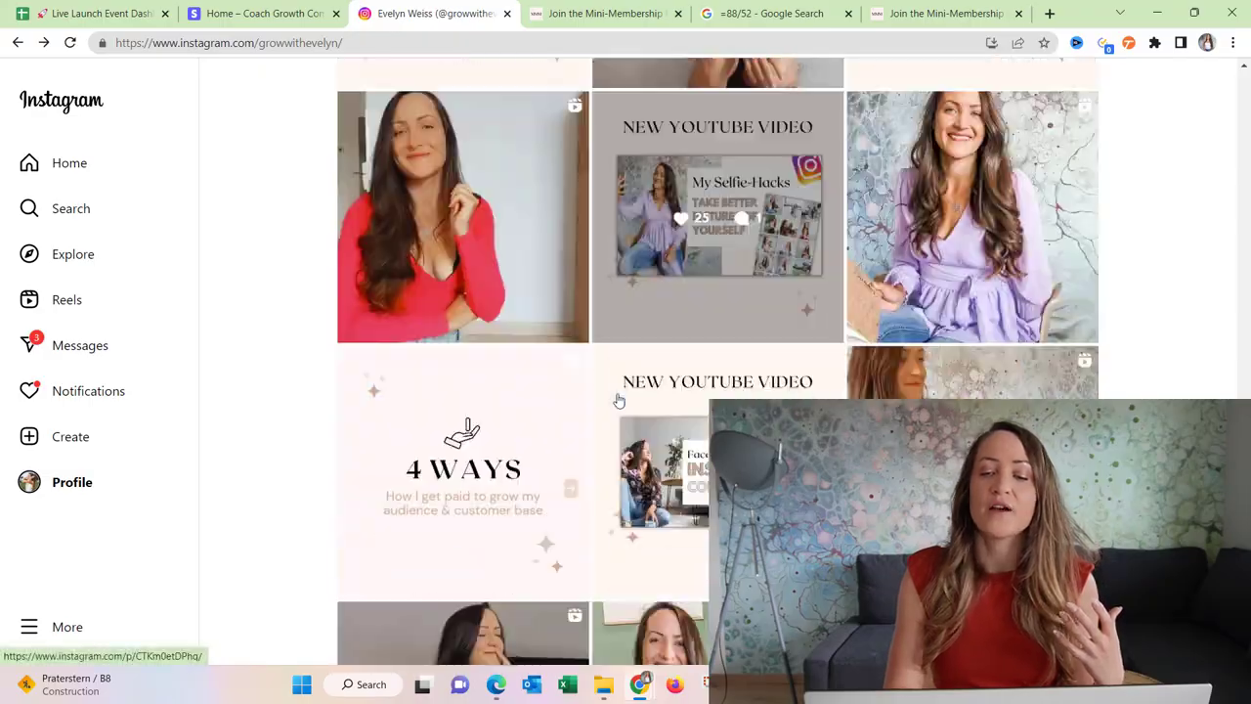
{"action": "scroll", "coordinate": [619, 401], "scroll_direction": "up", "scroll_amount": 15}
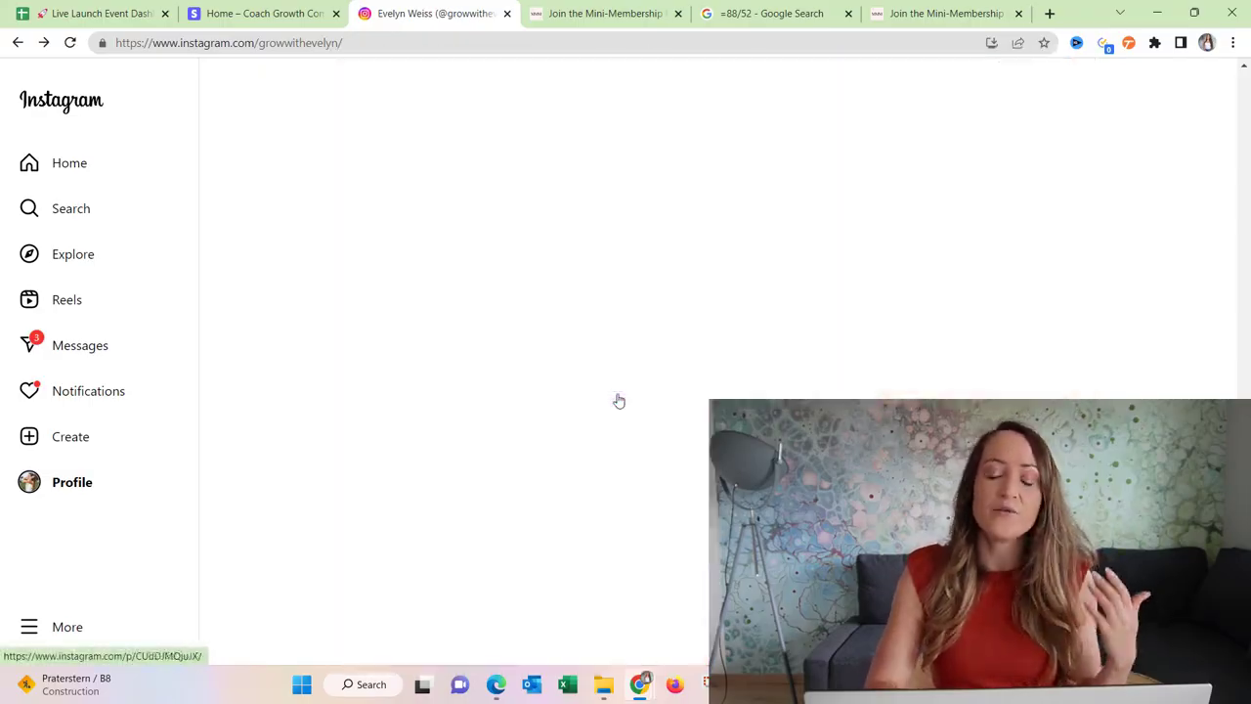
{"action": "scroll", "coordinate": [619, 401], "scroll_direction": "up", "scroll_amount": 15}
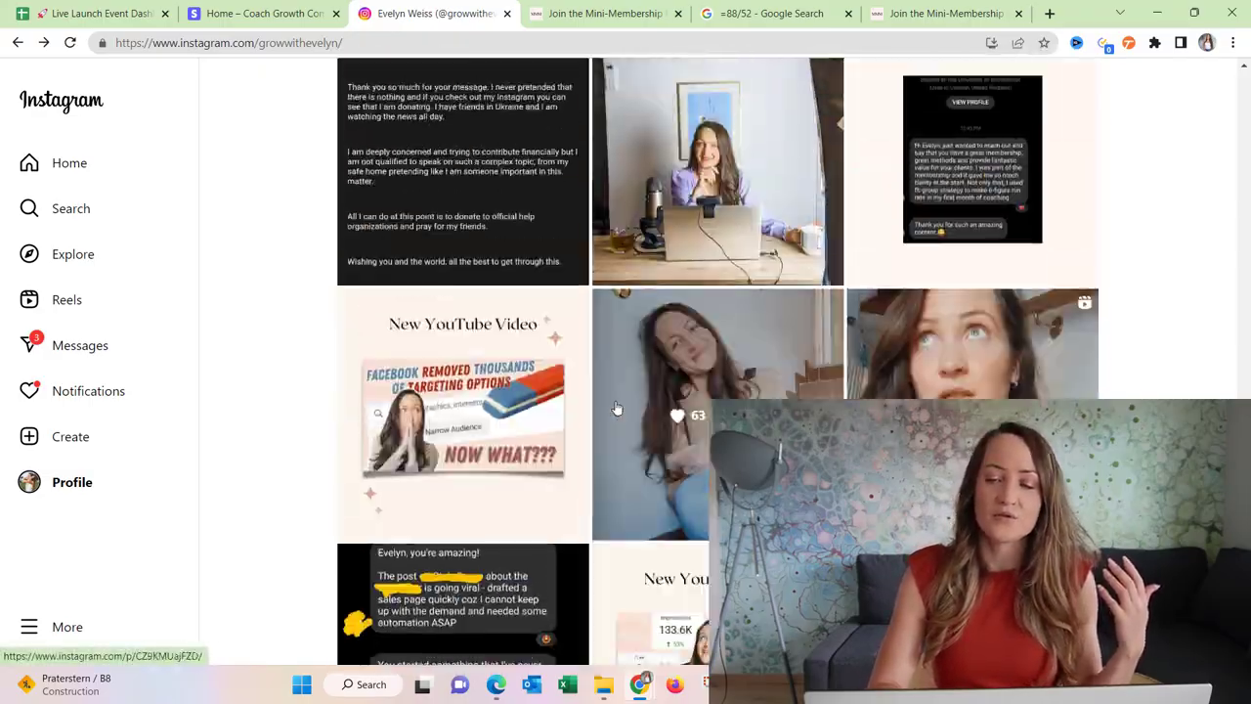
{"action": "scroll", "coordinate": [617, 408], "scroll_direction": "up", "scroll_amount": 15}
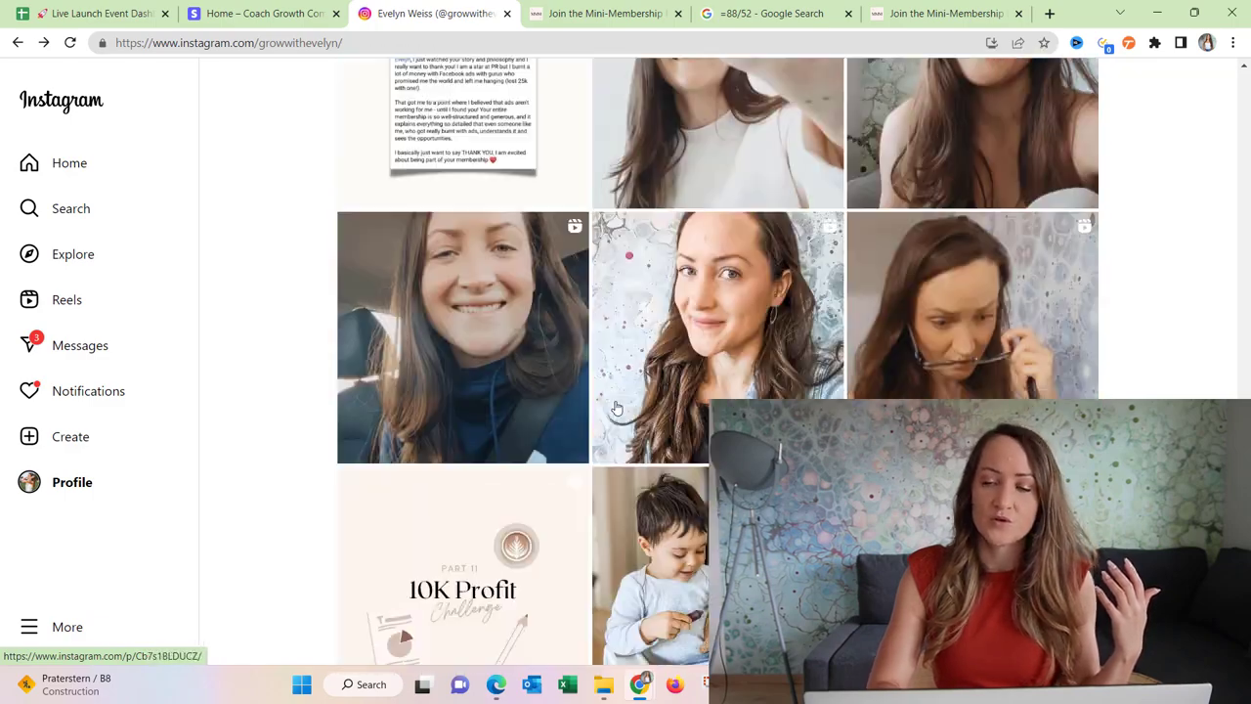
{"action": "scroll", "coordinate": [617, 409], "scroll_direction": "up", "scroll_amount": 15}
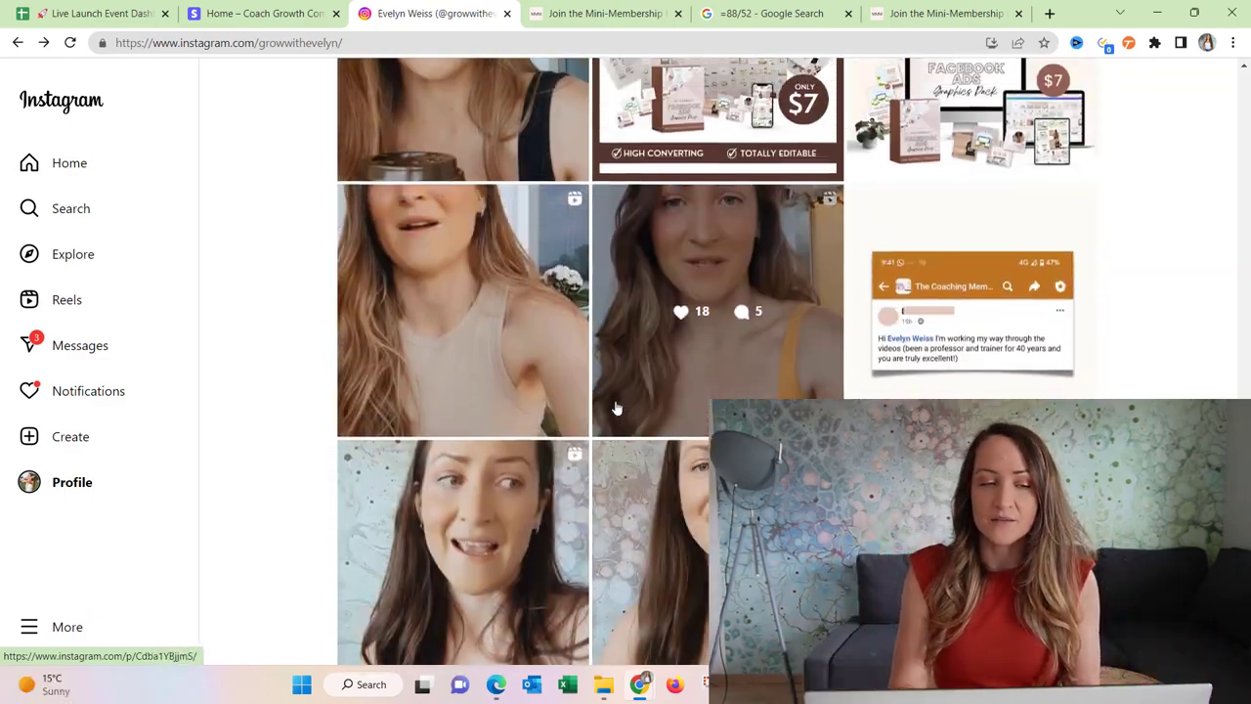
{"action": "scroll", "coordinate": [617, 409], "scroll_direction": "up", "scroll_amount": 2}
Step: Find the Weekly Posting Schedule spreadsheet by searching for "weekly" in a new browser tab and open it
{"action": "left_click", "coordinate": [1050, 13]}
{"action": "type", "text": "s"}
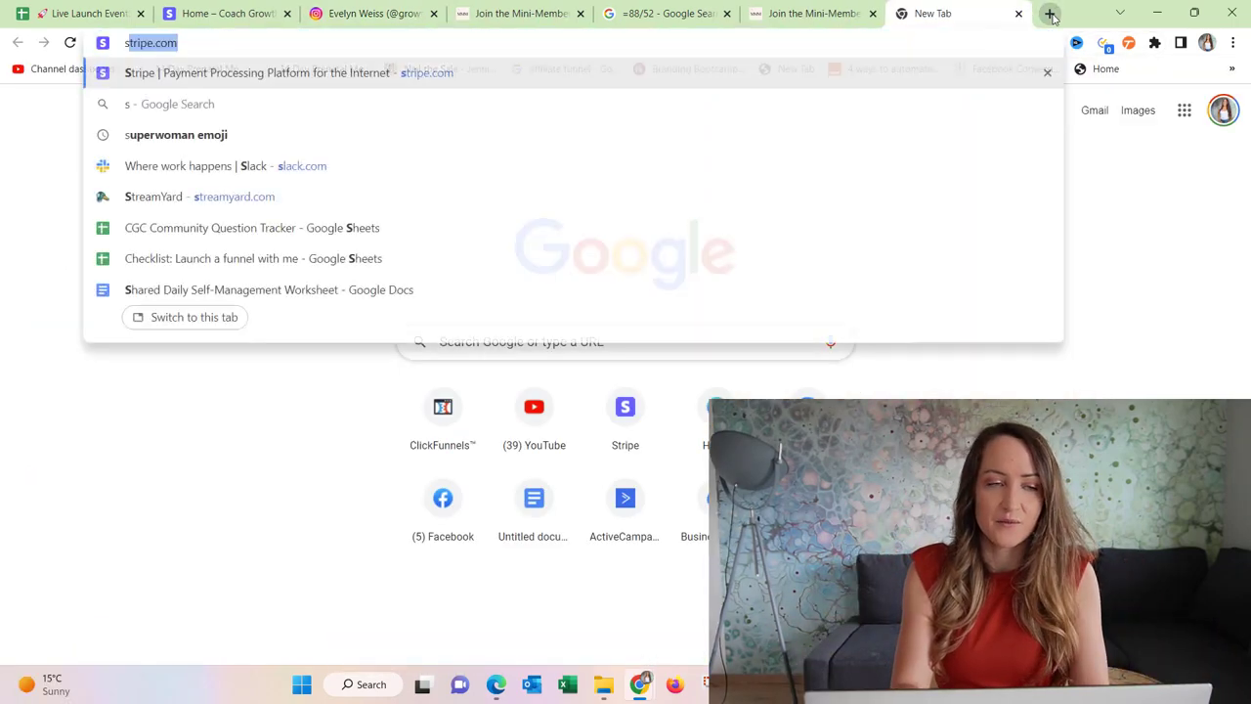
{"action": "type", "text": "he"}
{"action": "key", "text": "BackSpace"}
{"action": "key", "text": "BackSpace"}
{"action": "key", "text": "BackSpace"}
{"action": "key", "text": "BackSpace"}
{"action": "type", "text": "we"}
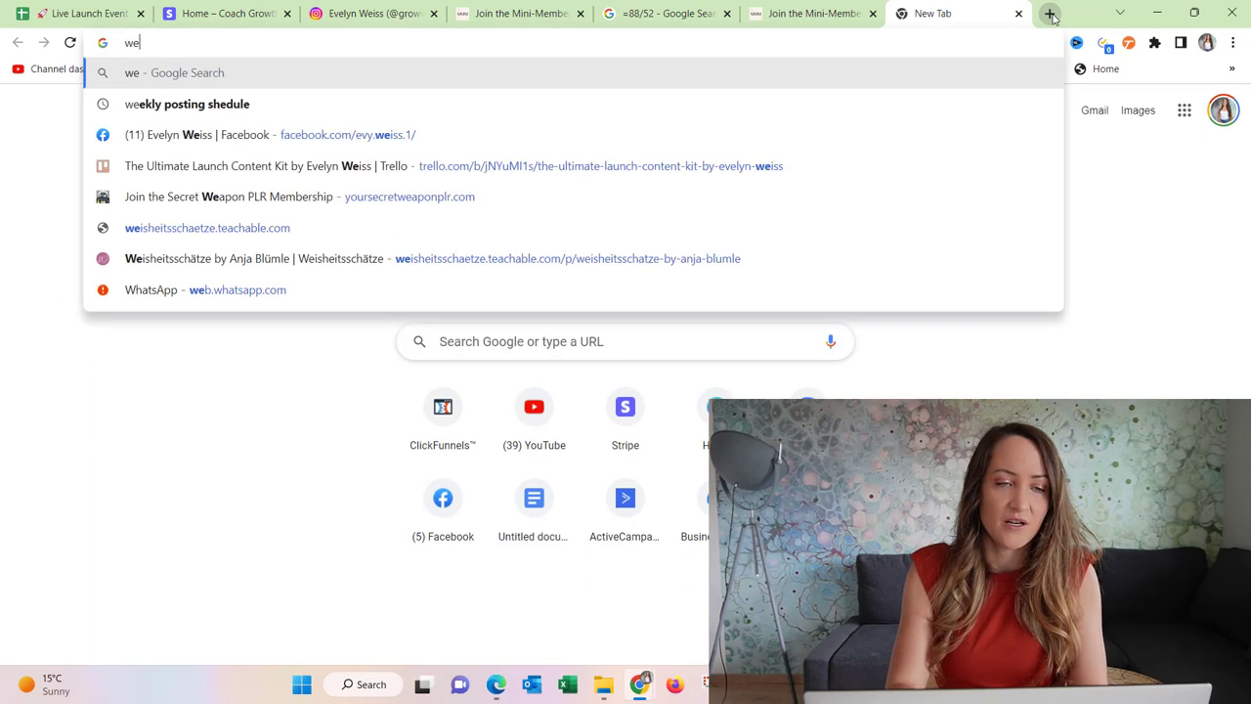
{"action": "type", "text": "ekly"}
{"action": "left_click", "coordinate": [710, 296]}
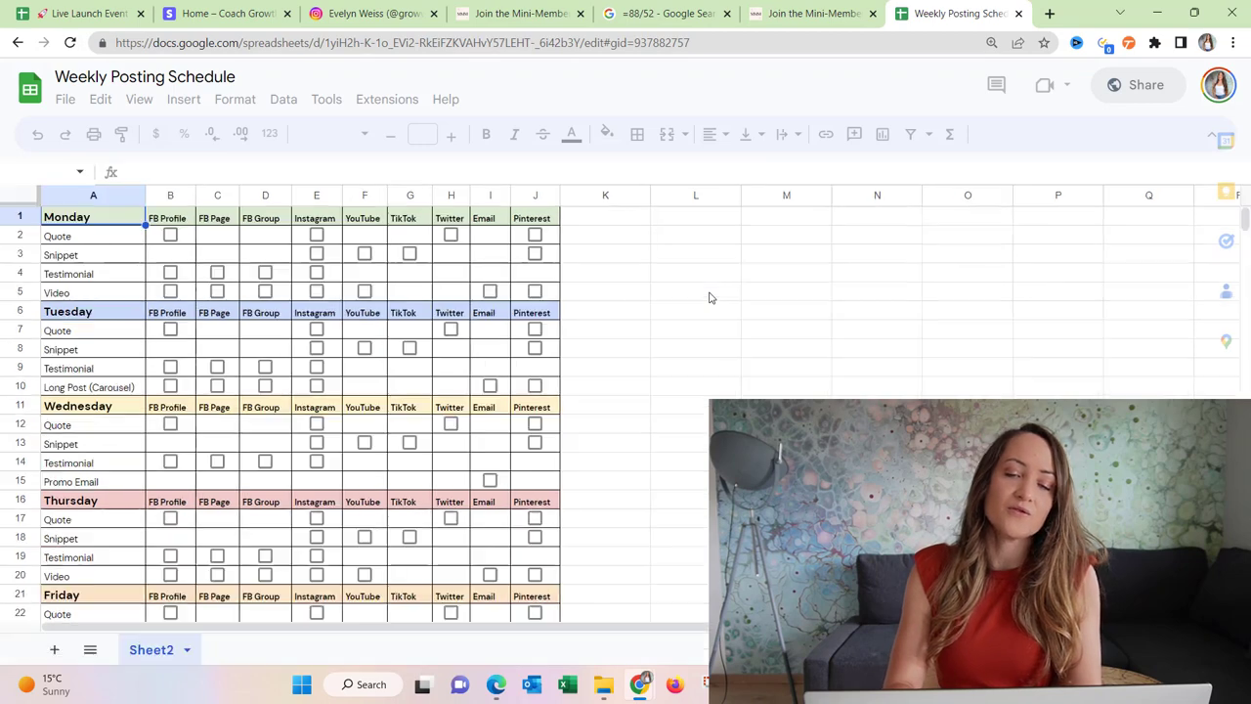
Step: Review the Weekly Posting Schedule from Monday to Sunday
{"action": "scroll", "coordinate": [709, 295], "scroll_direction": "down", "scroll_amount": 3}
{"action": "scroll", "coordinate": [326, 453], "scroll_direction": "down", "scroll_amount": 4}
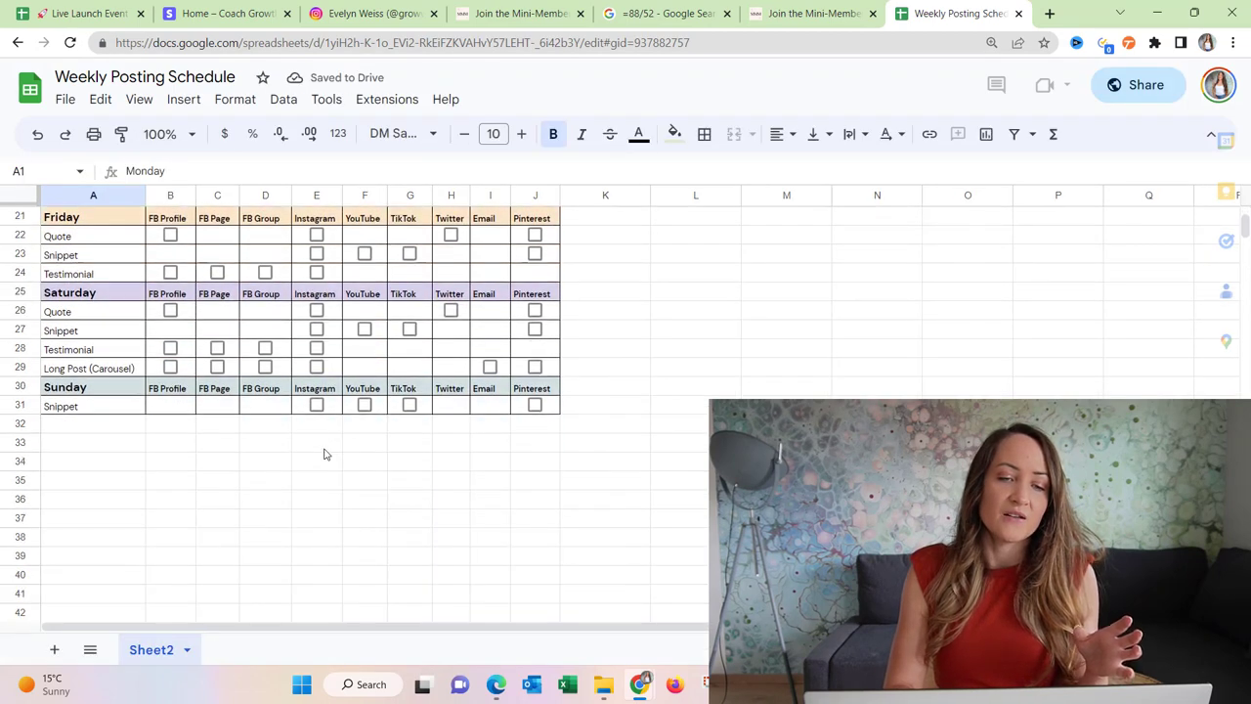
{"action": "scroll", "coordinate": [325, 453], "scroll_direction": "up", "scroll_amount": 7}
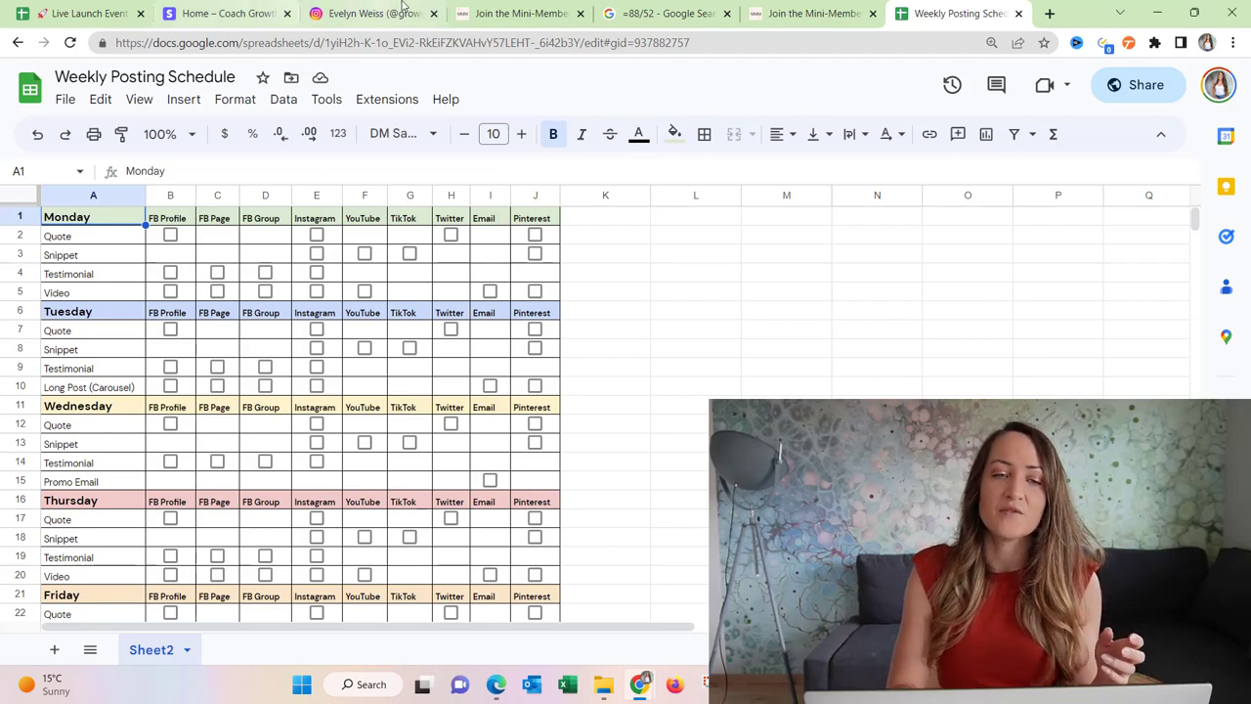
Step: Return to the Instagram profile and look through the remaining posts up to the profile header
{"action": "left_click", "coordinate": [371, 13]}
{"action": "scroll", "coordinate": [649, 535], "scroll_direction": "up", "scroll_amount": 3}
{"action": "scroll", "coordinate": [649, 536], "scroll_direction": "down", "scroll_amount": 1}
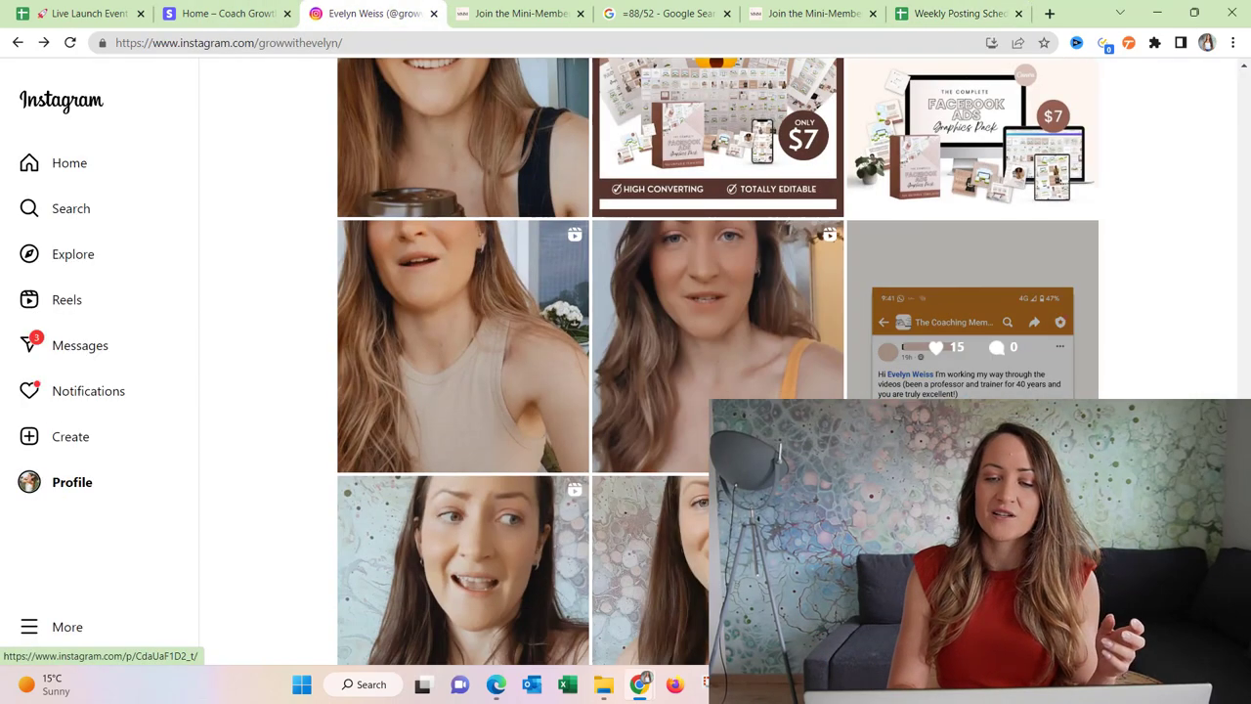
{"action": "left_click", "coordinate": [1090, 323]}
{"action": "left_click", "coordinate": [1155, 257]}
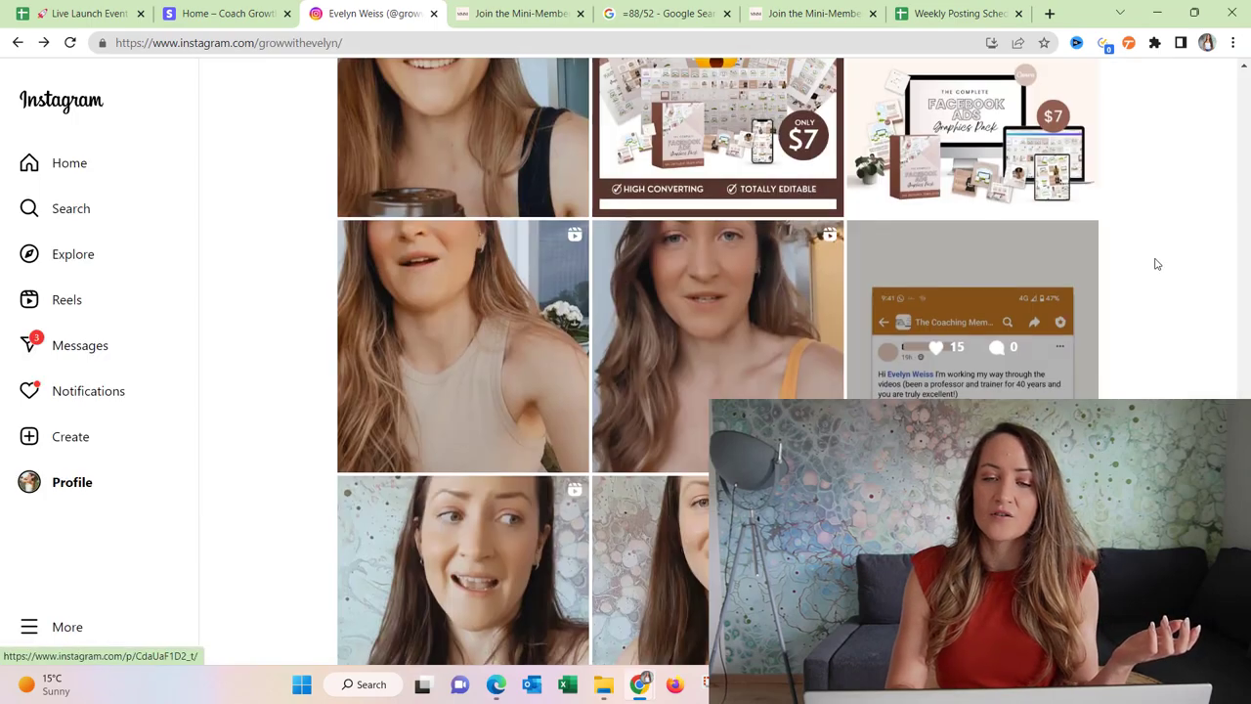
{"action": "scroll", "coordinate": [1154, 262], "scroll_direction": "up", "scroll_amount": 10}
{"action": "scroll", "coordinate": [1156, 263], "scroll_direction": "up", "scroll_amount": 3}
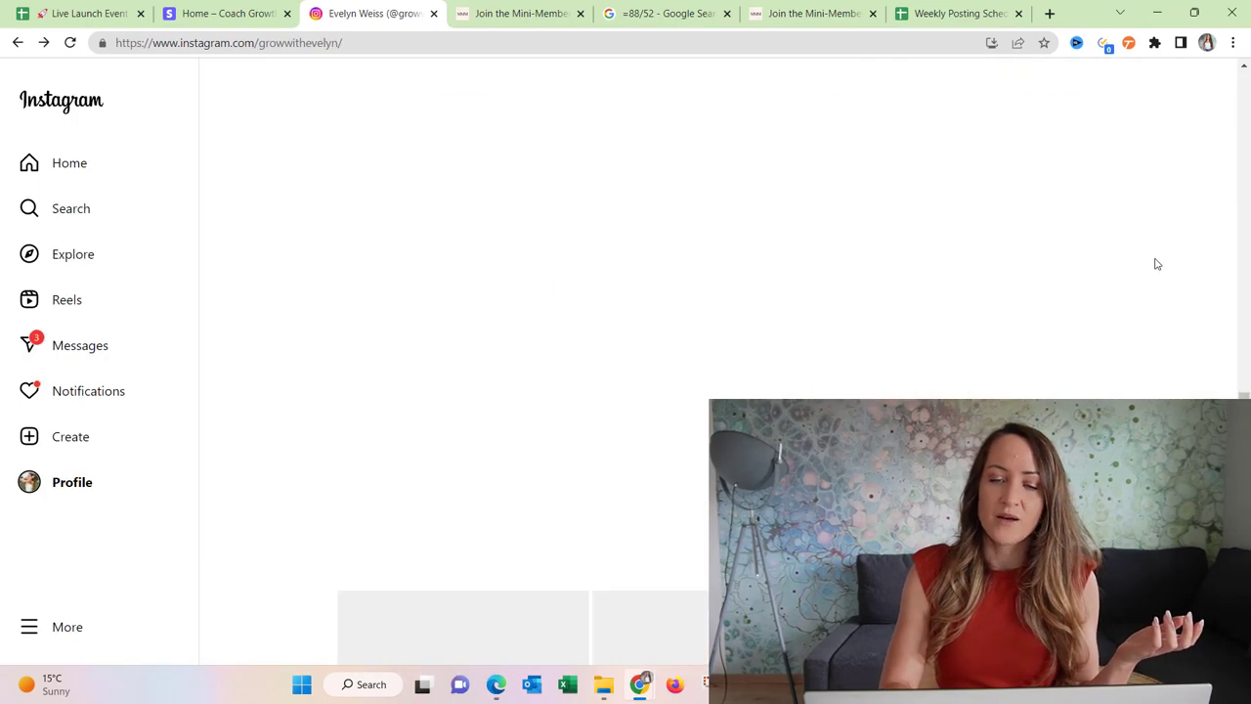
{"action": "scroll", "coordinate": [1157, 264], "scroll_direction": "up", "scroll_amount": 5}
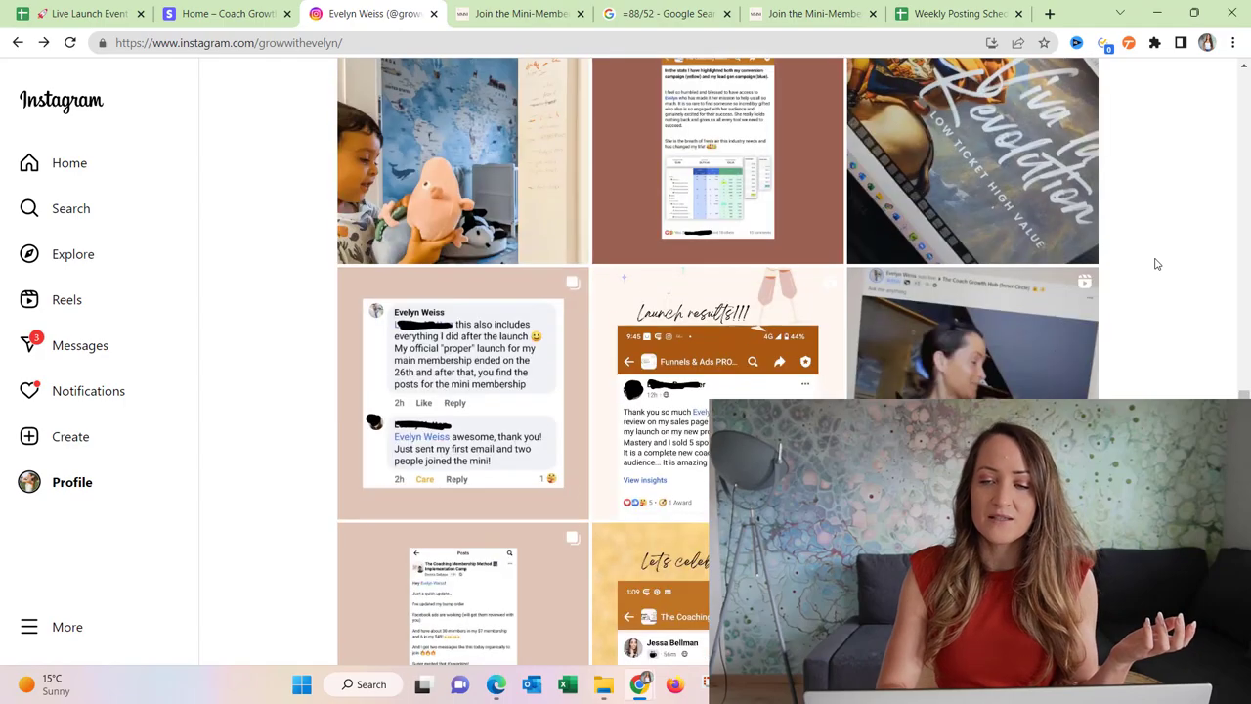
{"action": "scroll", "coordinate": [1157, 264], "scroll_direction": "up", "scroll_amount": 8}
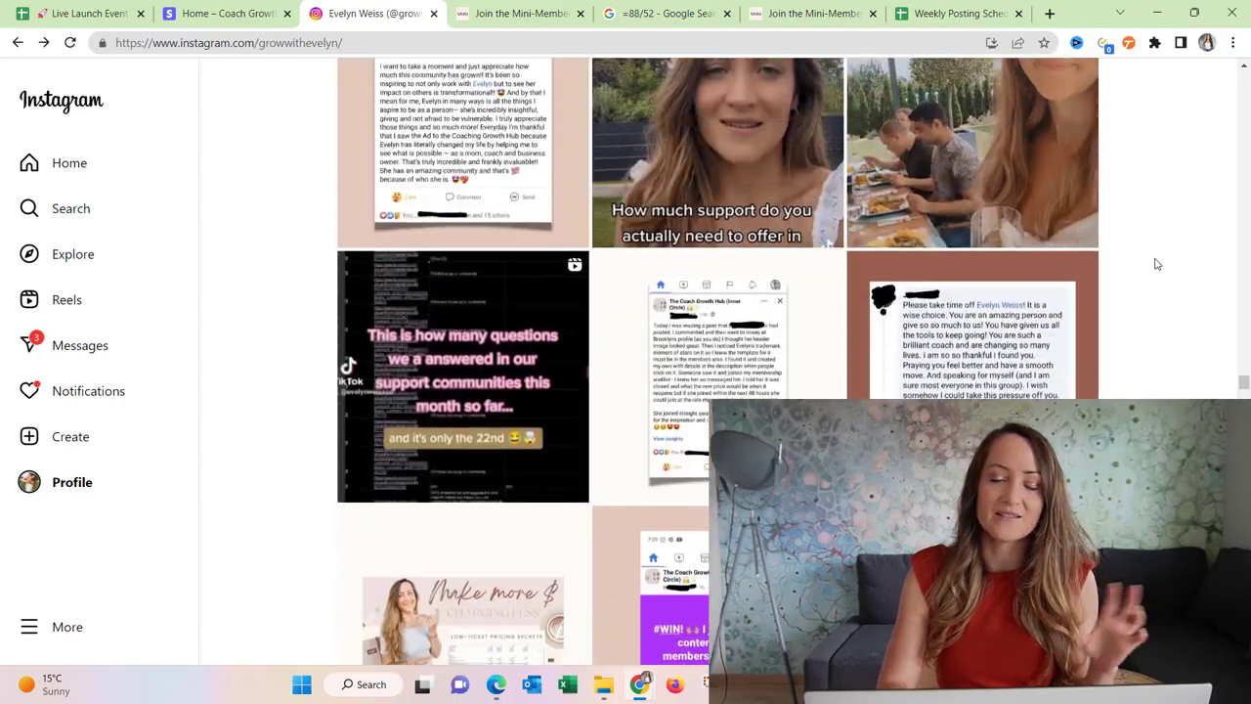
{"action": "scroll", "coordinate": [1157, 264], "scroll_direction": "up", "scroll_amount": 10}
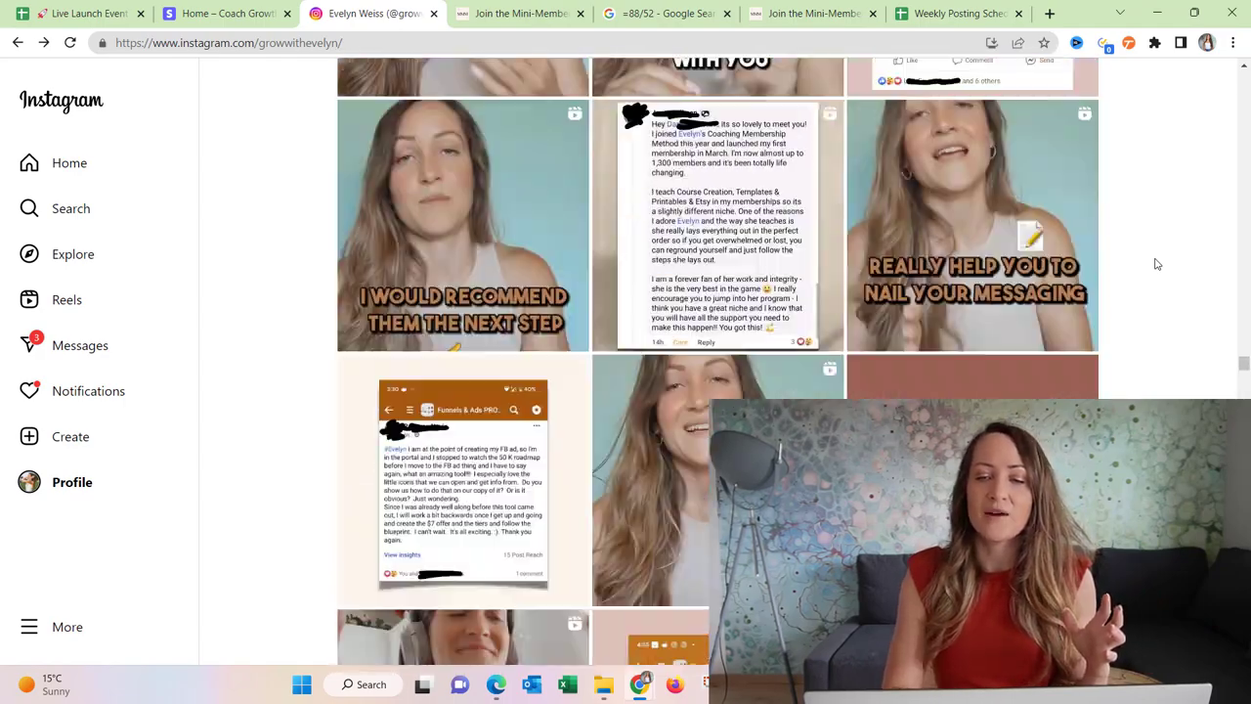
{"action": "scroll", "coordinate": [1156, 264], "scroll_direction": "up", "scroll_amount": 10}
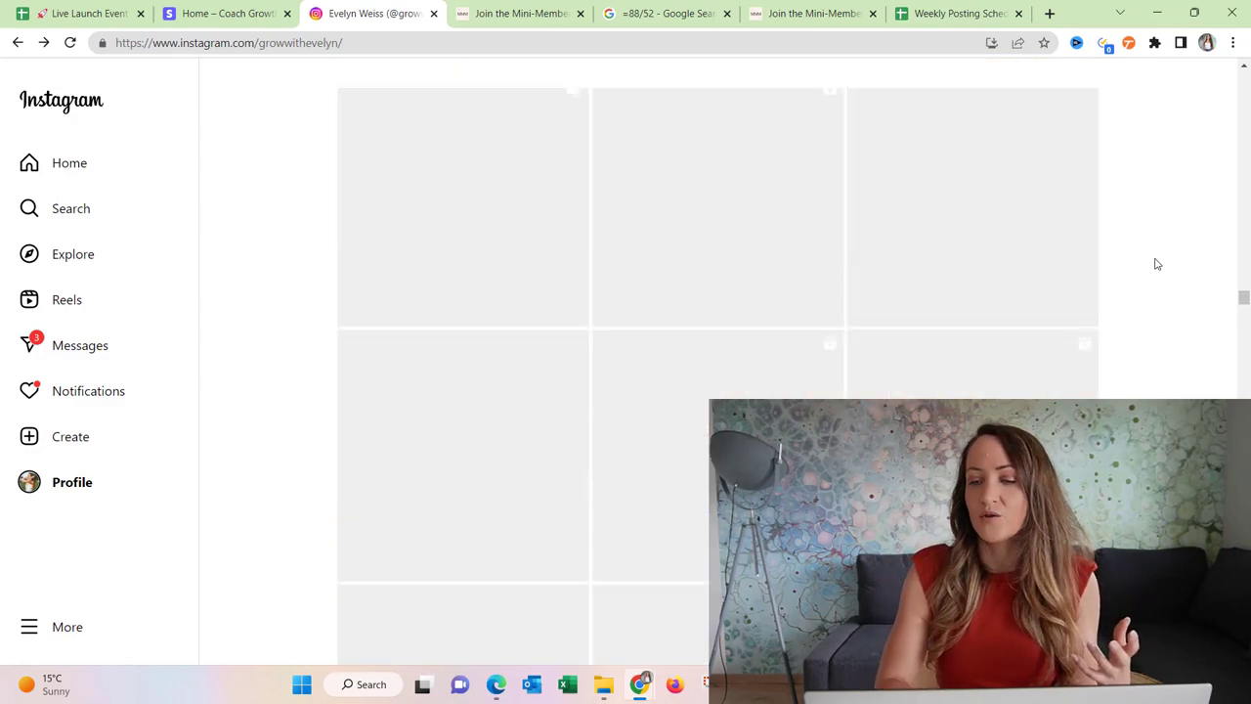
{"action": "scroll", "coordinate": [1157, 264], "scroll_direction": "up", "scroll_amount": 10}
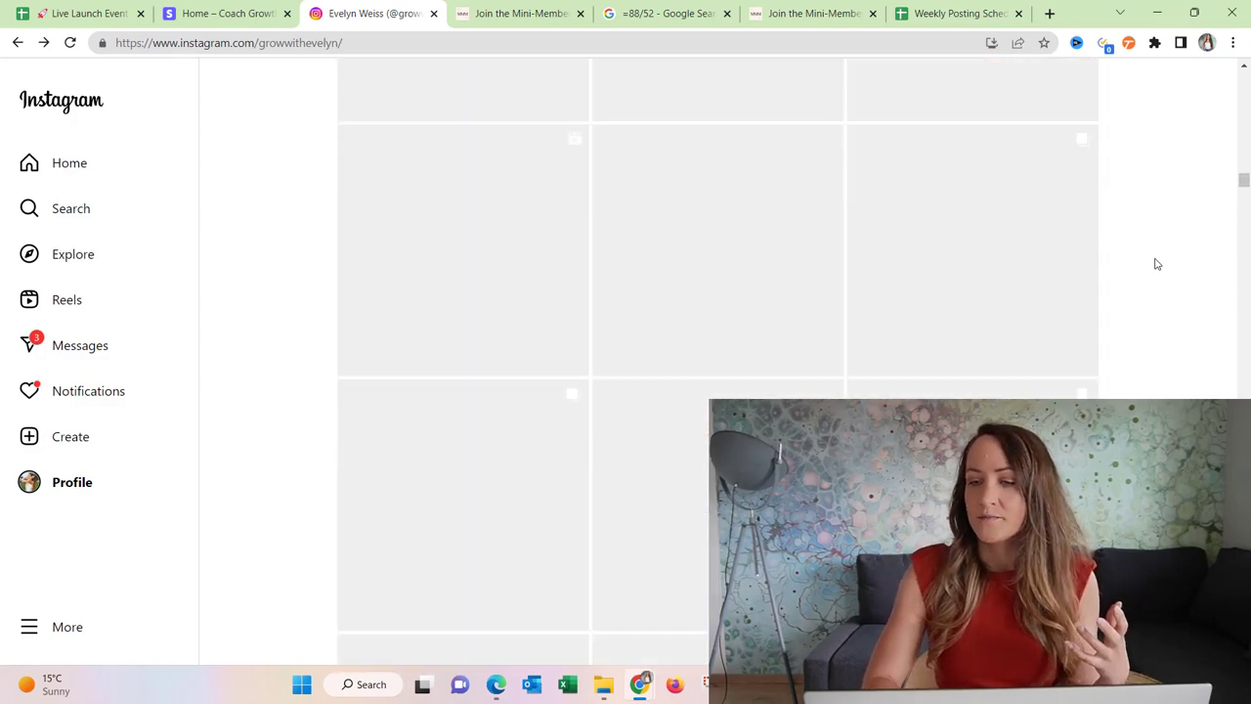
{"action": "scroll", "coordinate": [1156, 264], "scroll_direction": "up", "scroll_amount": 5}
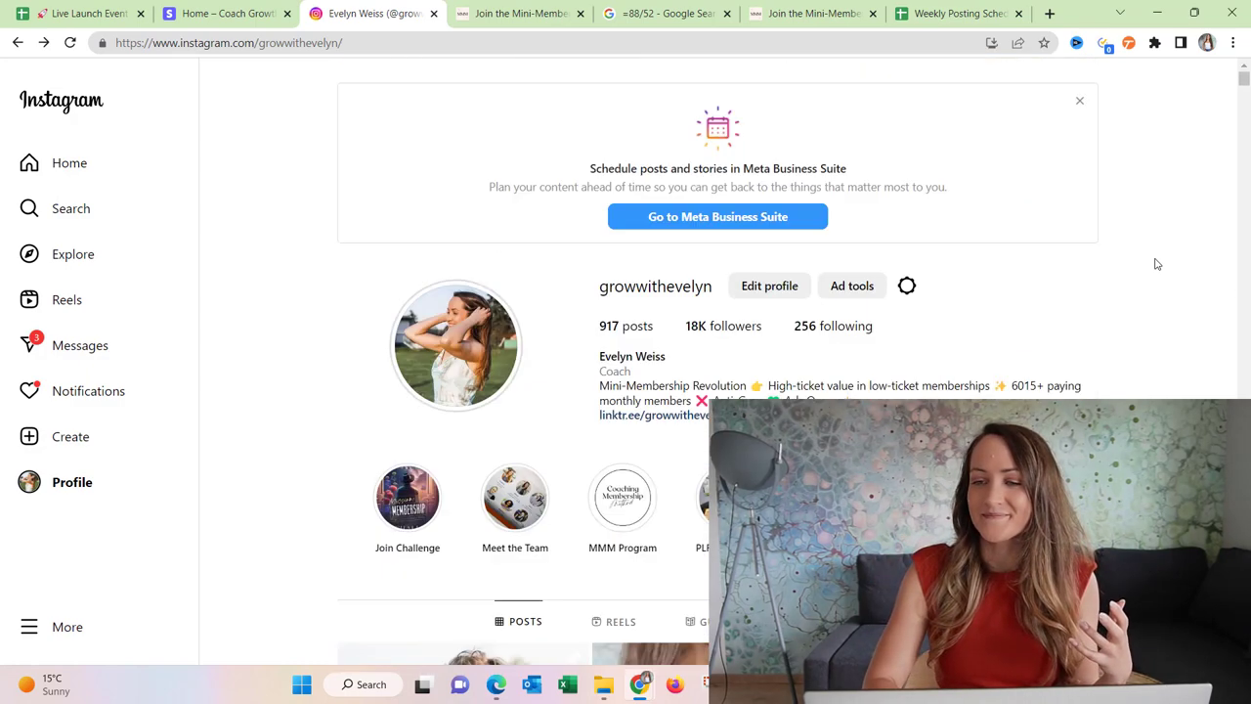
Step: Open the launch debrief post in the Instagram grid, page through its stats slides and close it
{"action": "scroll", "coordinate": [1153, 260], "scroll_direction": "down", "scroll_amount": 8}
{"action": "left_click", "coordinate": [526, 260]}
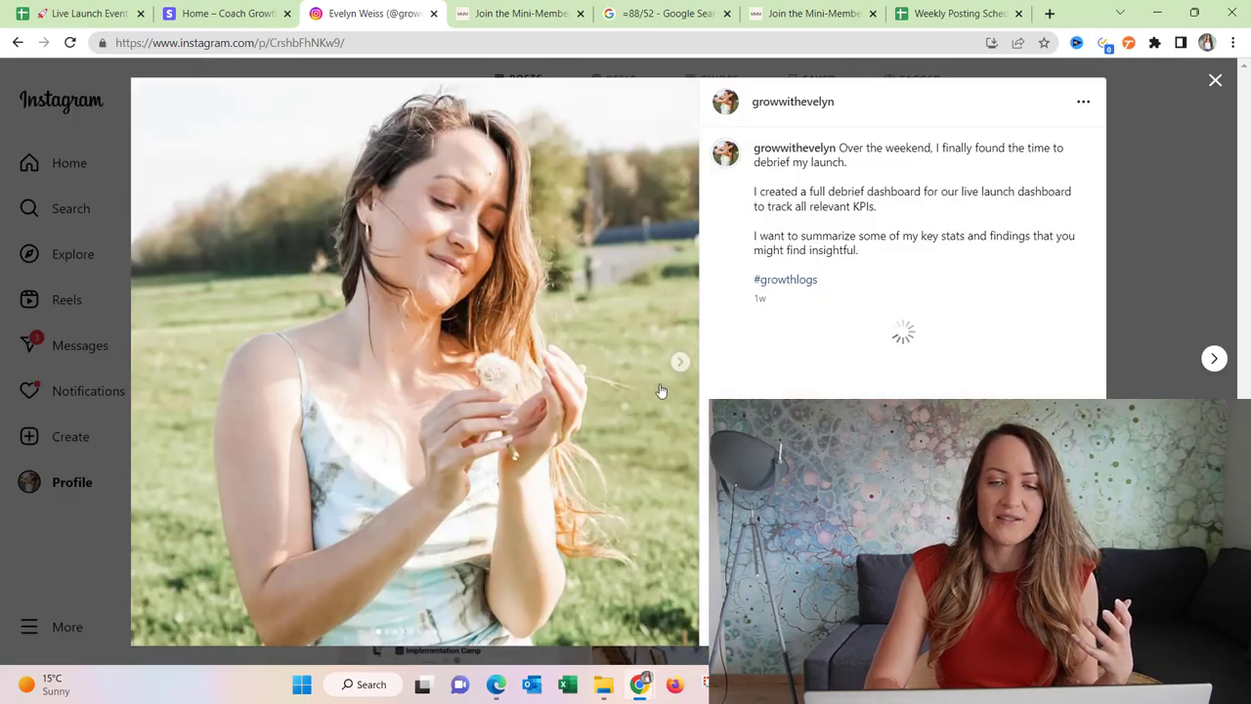
{"action": "left_click", "coordinate": [682, 367]}
{"action": "left_click", "coordinate": [682, 367]}
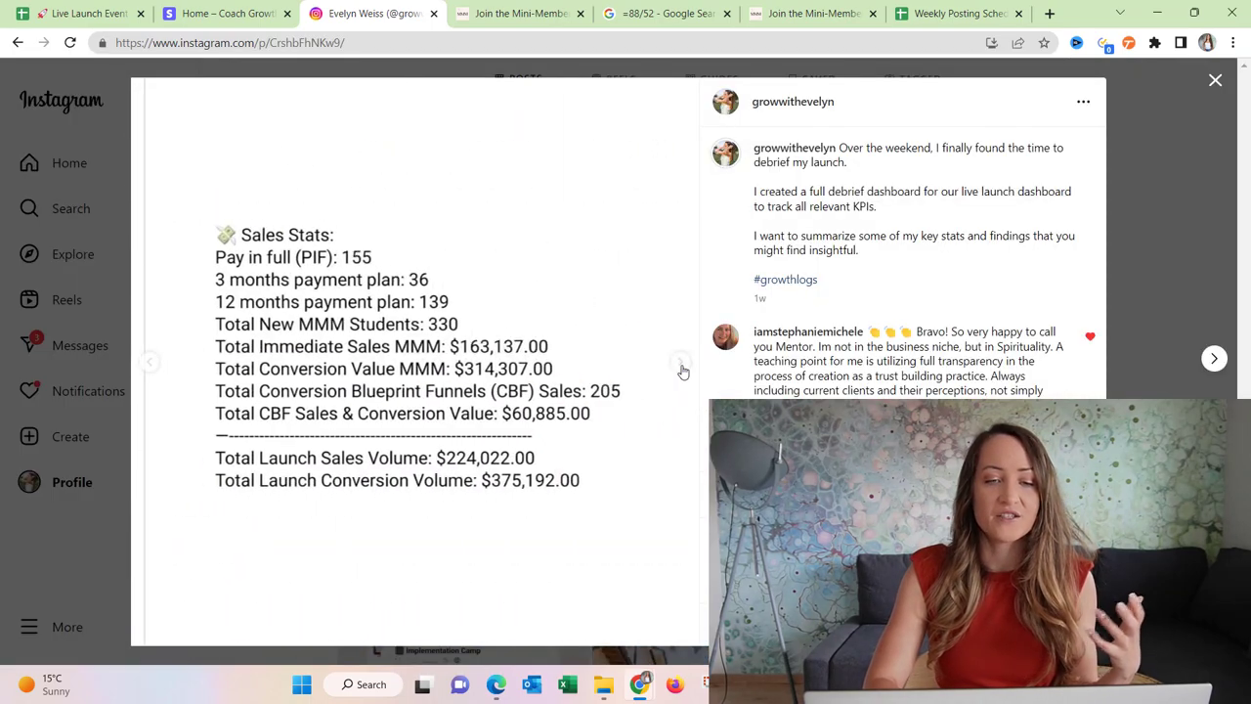
{"action": "left_click", "coordinate": [683, 368]}
{"action": "left_click", "coordinate": [682, 368]}
{"action": "left_click", "coordinate": [682, 367]}
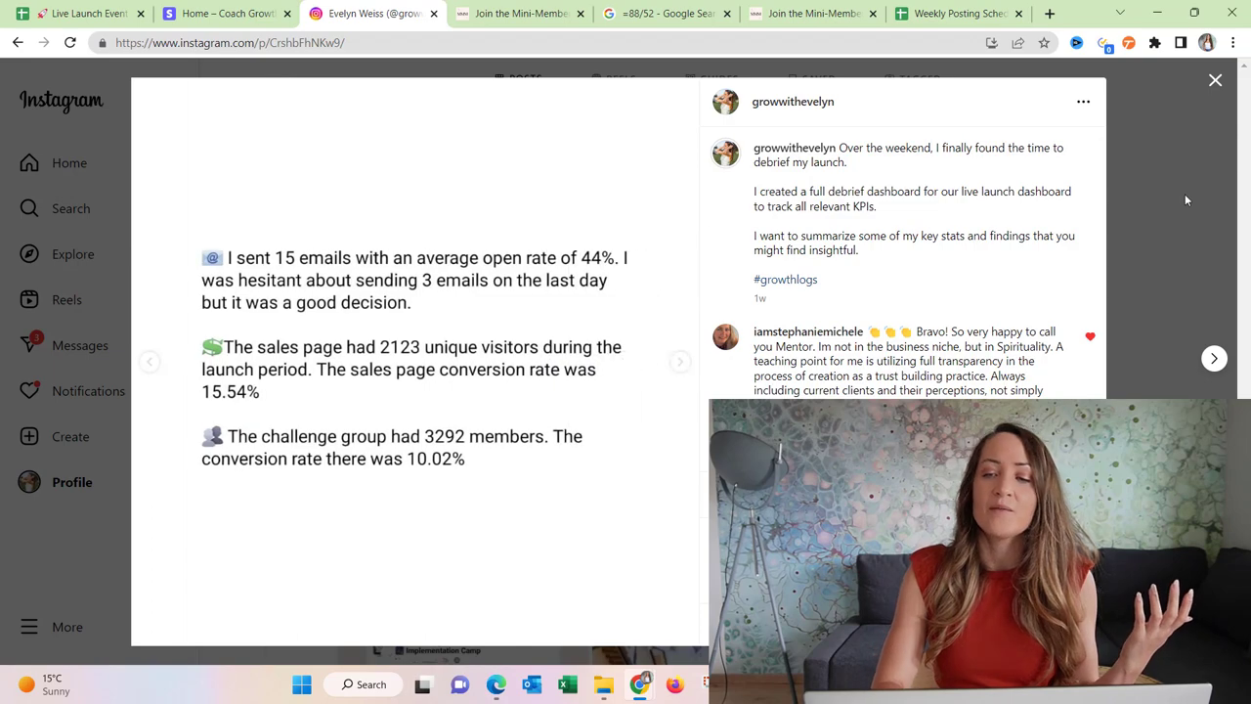
{"action": "left_click", "coordinate": [1185, 196]}
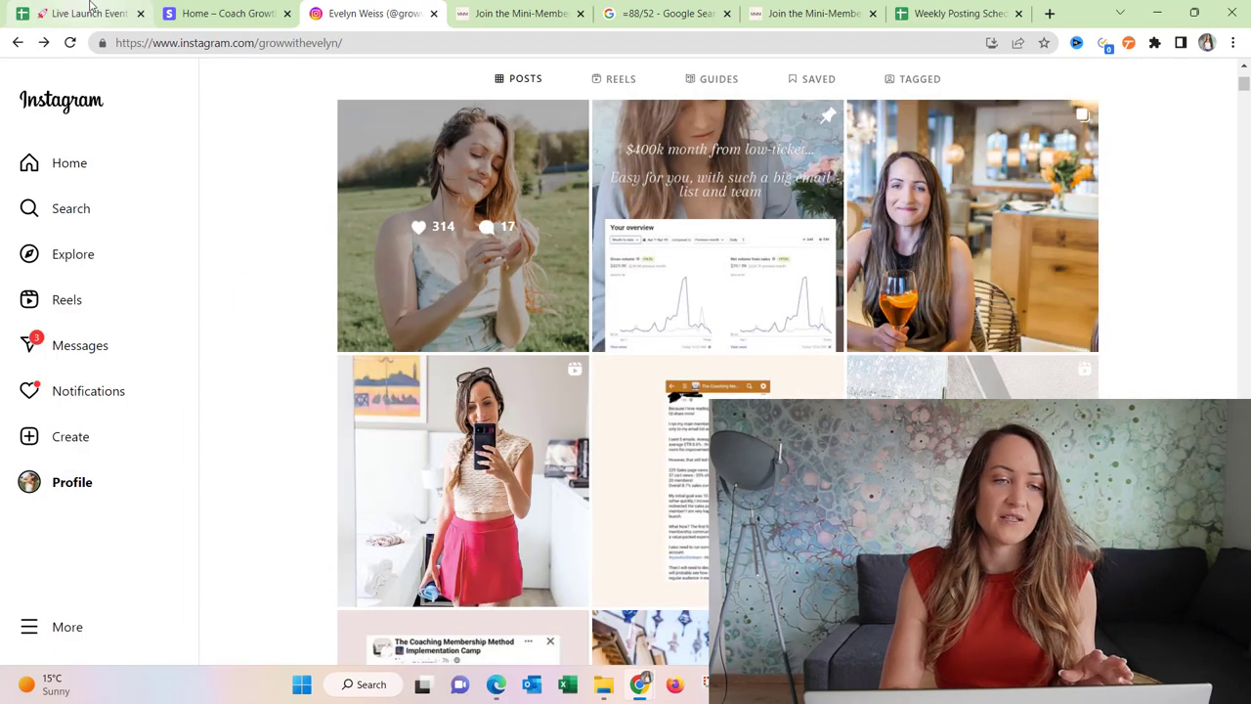
Step: Return to the Live Launch Event Dashboard spreadsheet and show the comment on the Prelaunch duration cell
{"action": "left_click", "coordinate": [16, 6]}
{"action": "left_click", "coordinate": [359, 242]}
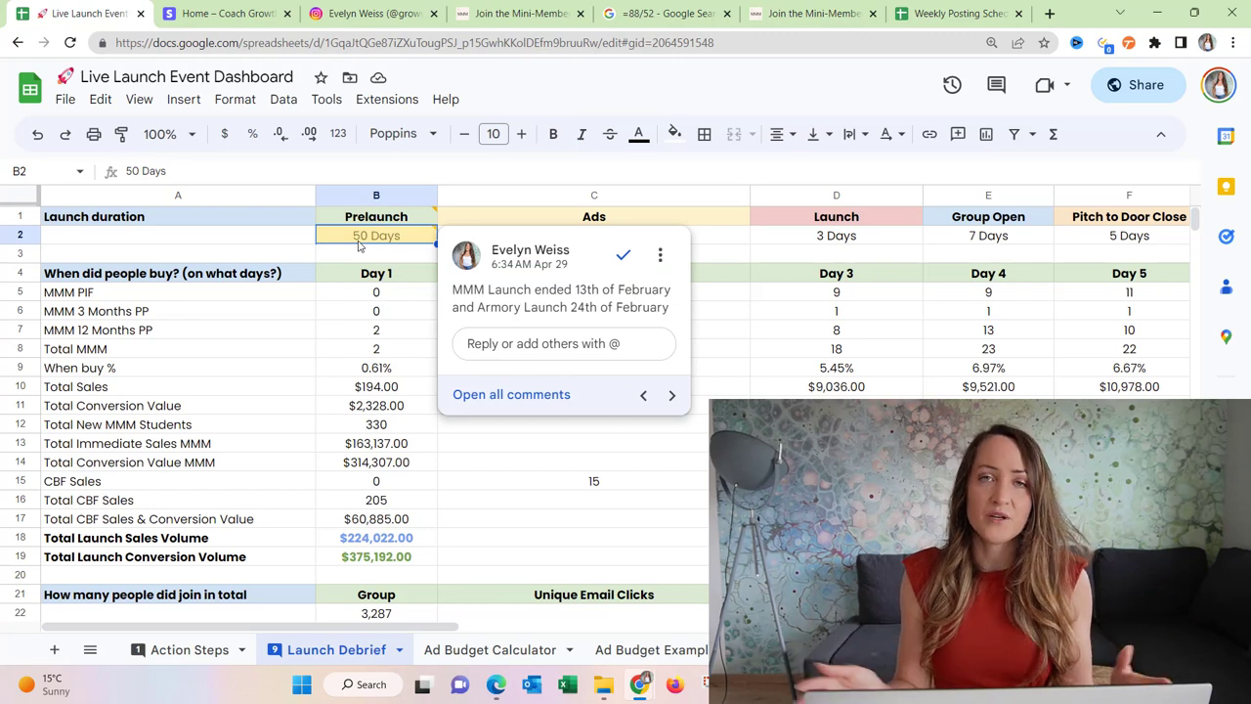
Step: Open the Ultimate Launch Content Kit Trello board in a new browser tab
{"action": "left_click", "coordinate": [1051, 13]}
{"action": "type", "text": "trel"}
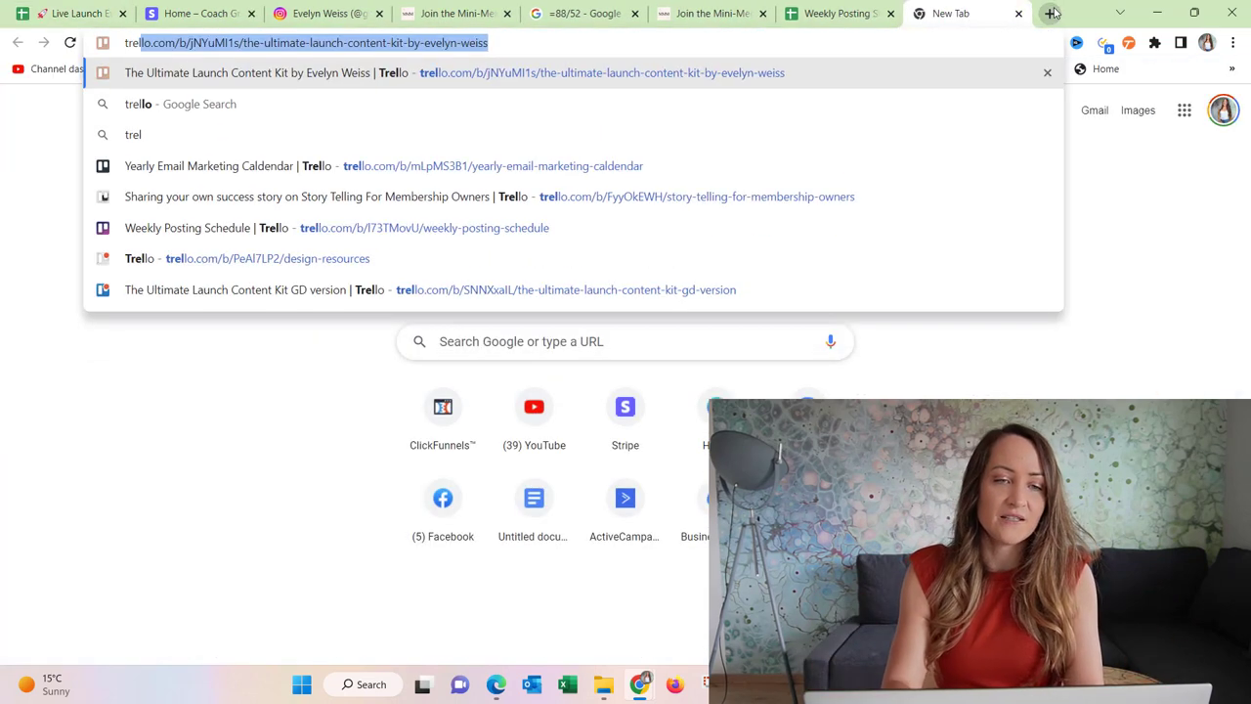
{"action": "key", "text": "Return"}
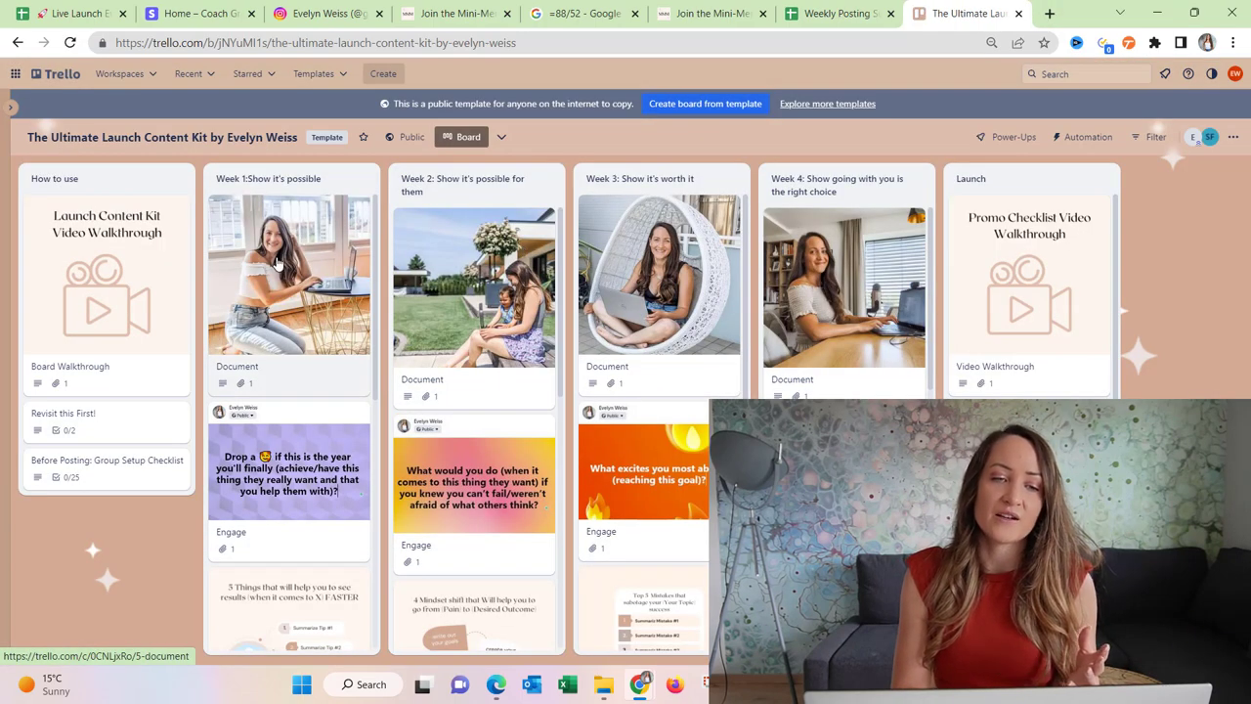
Step: Open the Document card in the Week 1 list, read its copy template and return to the board
{"action": "left_click", "coordinate": [278, 264]}
{"action": "scroll", "coordinate": [636, 265], "scroll_direction": "down", "scroll_amount": 2}
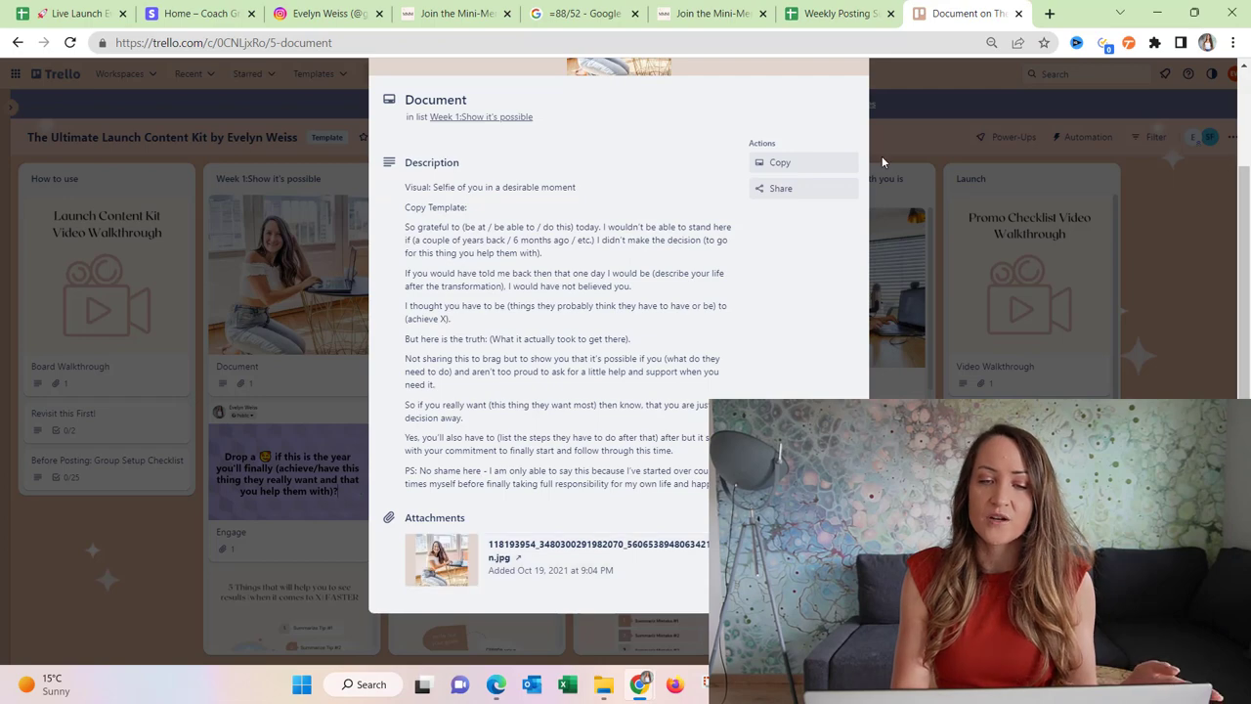
{"action": "scroll", "coordinate": [882, 162], "scroll_direction": "up", "scroll_amount": 2}
{"action": "left_click", "coordinate": [845, 101]}
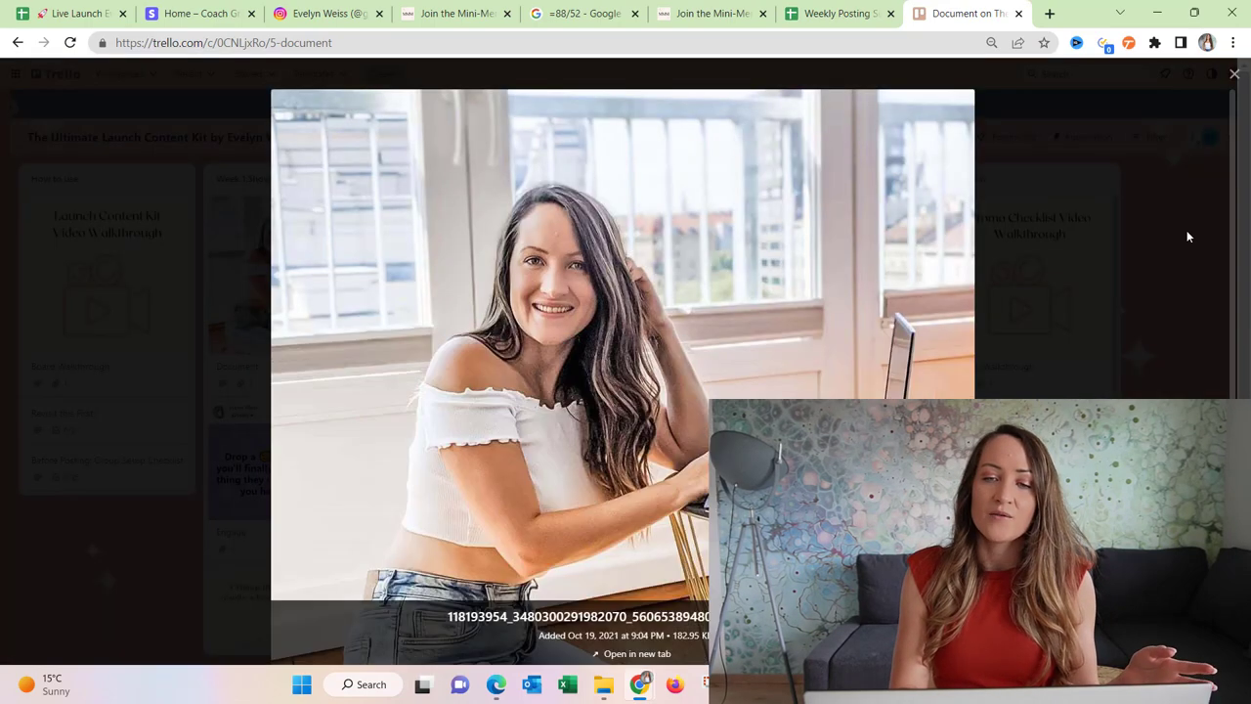
{"action": "left_click", "coordinate": [1188, 232]}
{"action": "left_click", "coordinate": [1166, 212]}
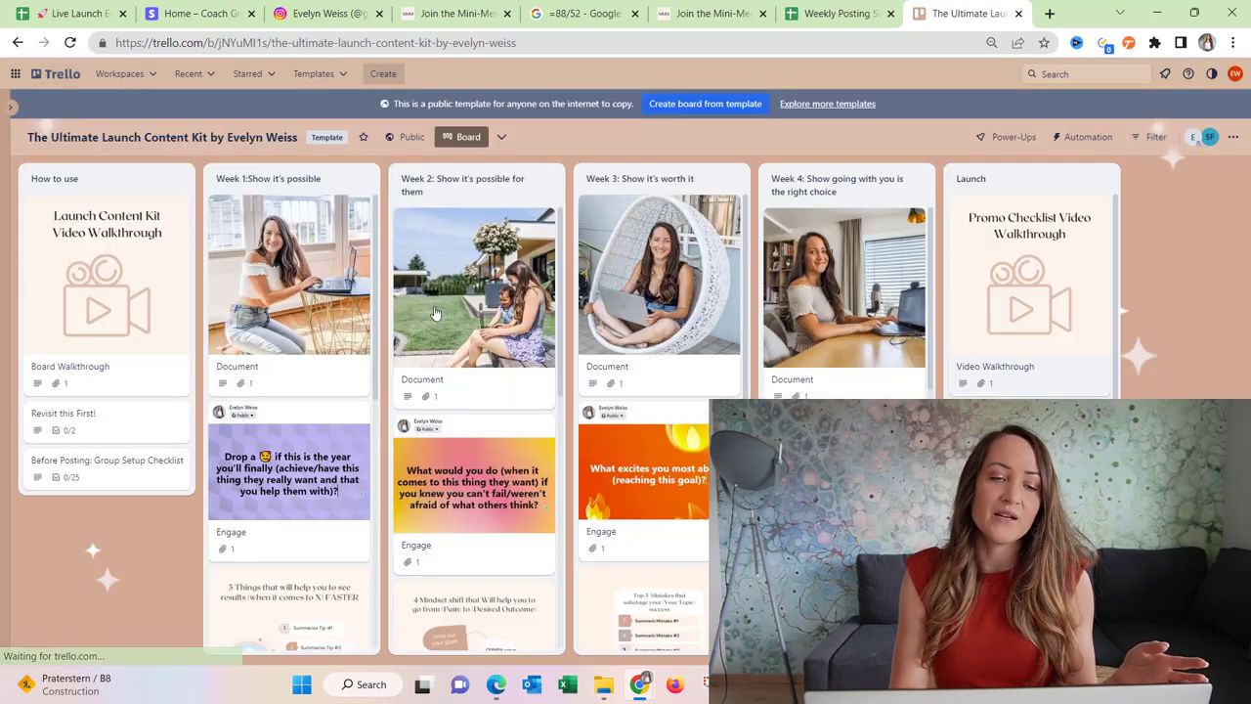
Step: Look through the remaining content cards in the Week 1 and Week 2 lists of the board
{"action": "scroll", "coordinate": [346, 447], "scroll_direction": "down", "scroll_amount": 5}
{"action": "scroll", "coordinate": [427, 566], "scroll_direction": "down", "scroll_amount": 3}
{"action": "scroll", "coordinate": [426, 565], "scroll_direction": "down", "scroll_amount": 3}
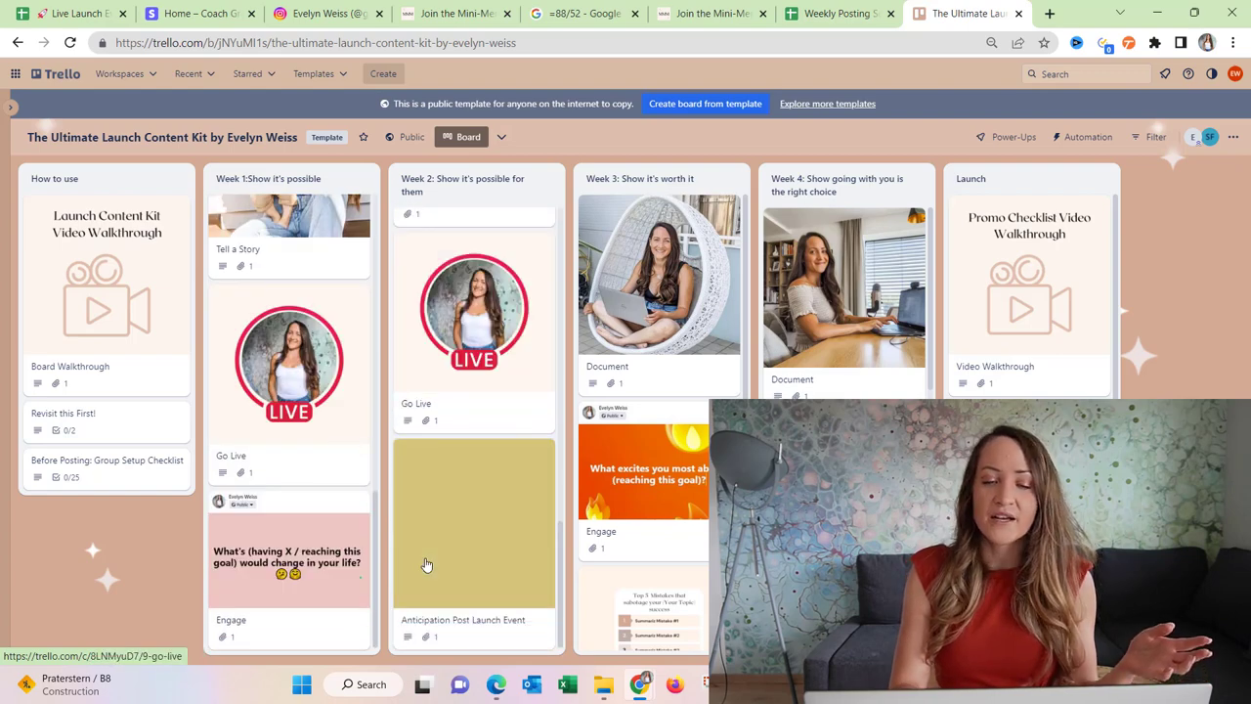
{"action": "scroll", "coordinate": [695, 578], "scroll_direction": "down", "scroll_amount": 4}
Step: Return to the Live Launch Event Dashboard spreadsheet and step through the Ads, Launch and Group Open duration cells
{"action": "left_click", "coordinate": [78, 13]}
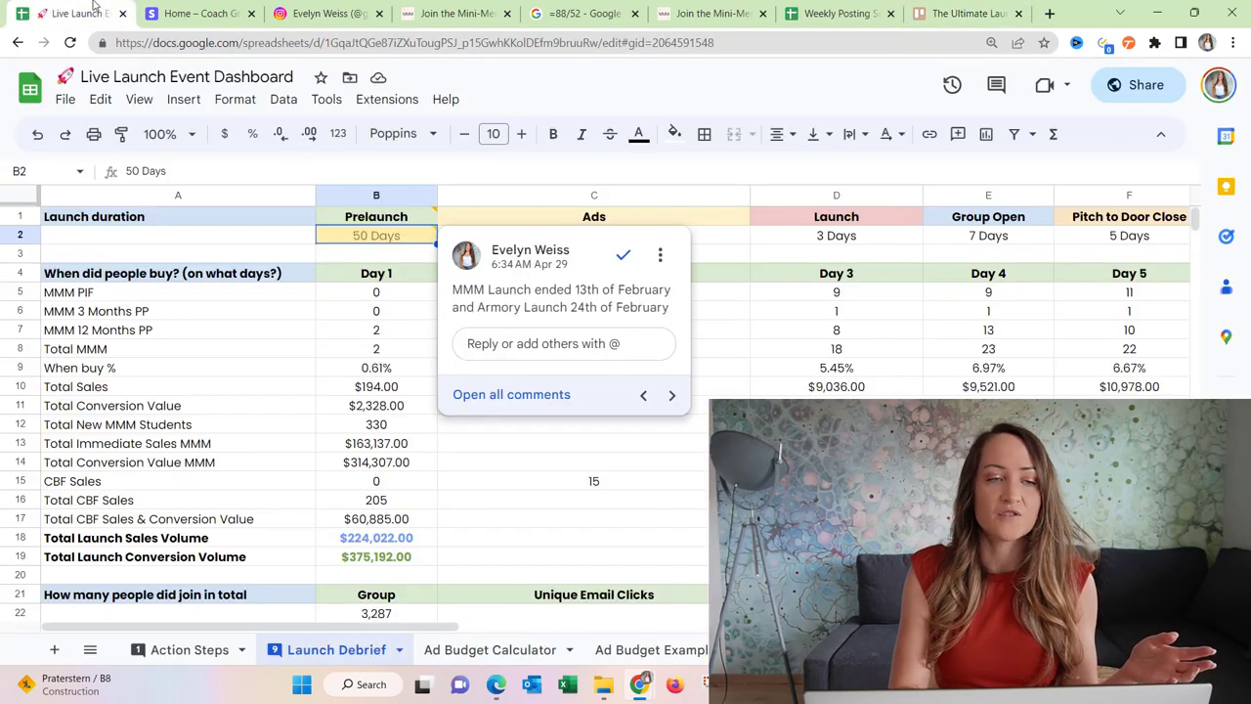
{"action": "left_click", "coordinate": [348, 255]}
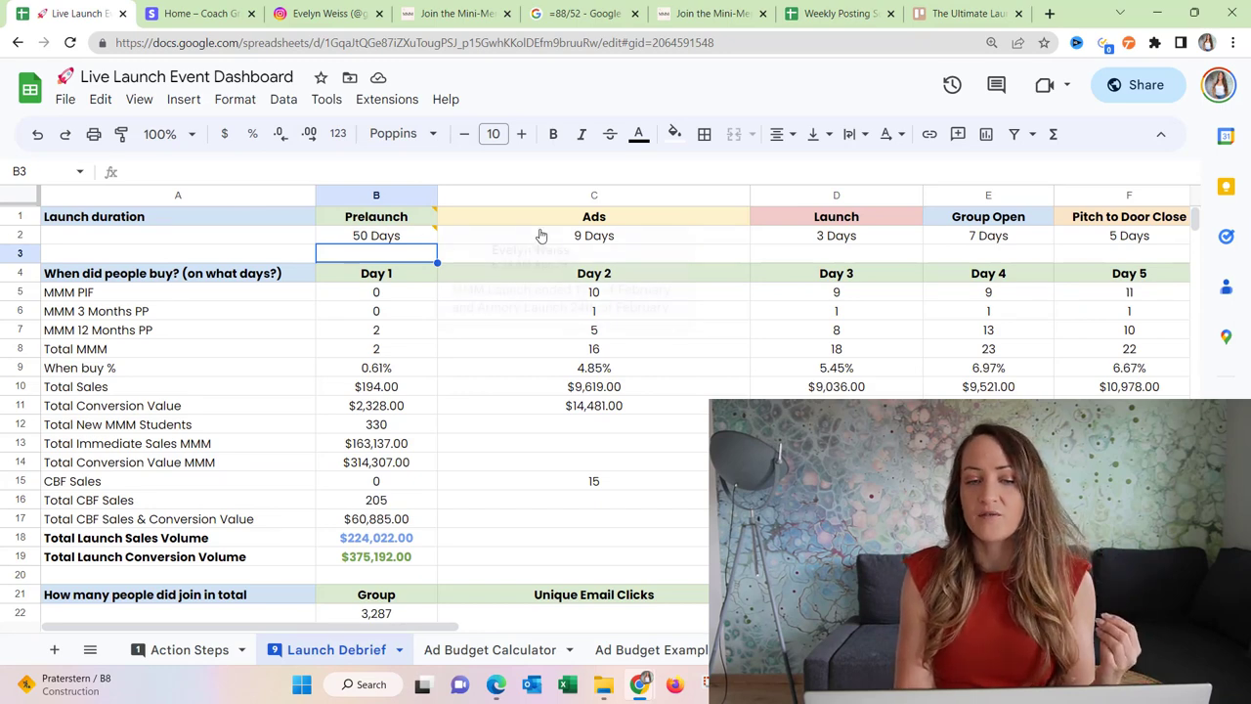
{"action": "left_click", "coordinate": [734, 235]}
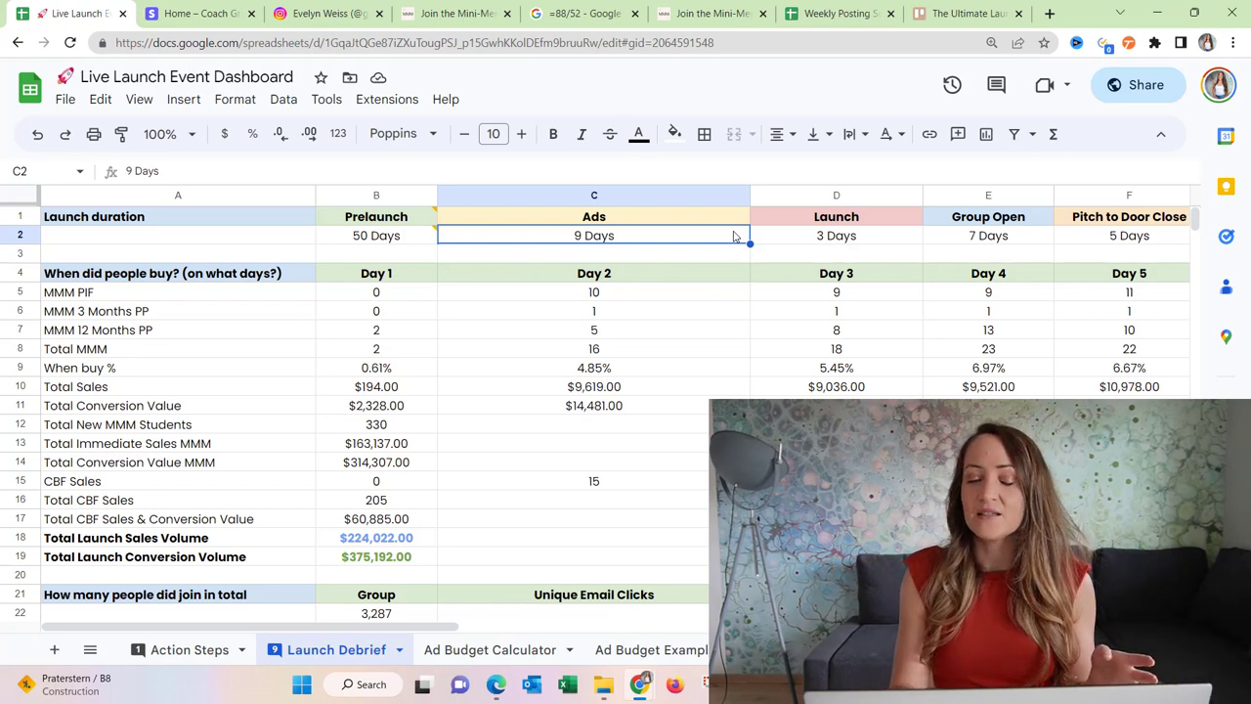
{"action": "key", "text": "Right"}
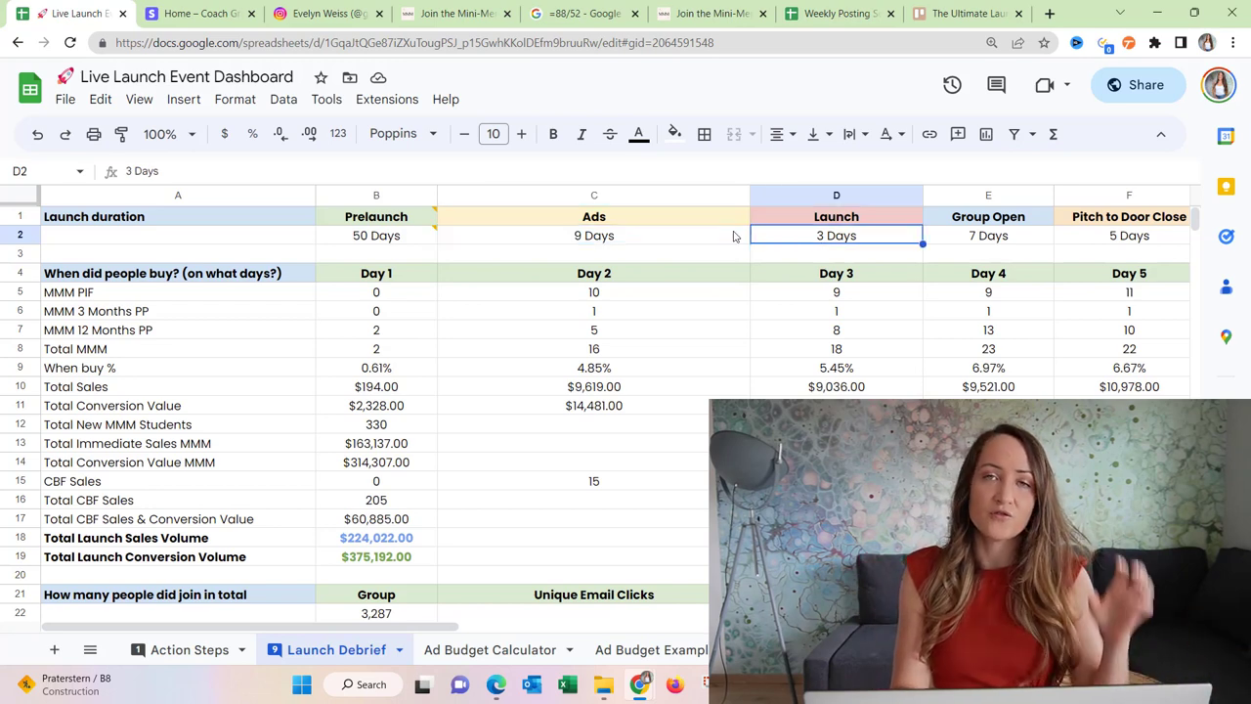
{"action": "key", "text": "Right"}
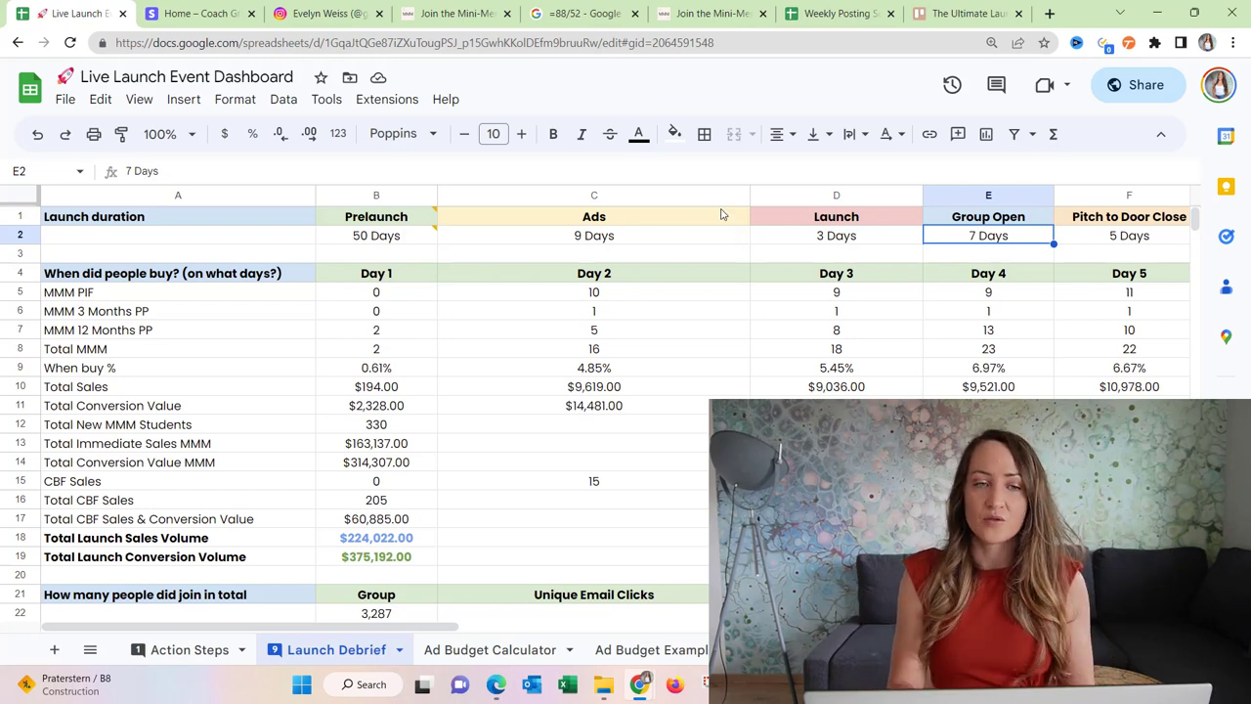
Step: Open facebook.com in a new browser tab and go to the Mission Membership challenge group from the expanded shortcuts
{"action": "left_click", "coordinate": [1050, 13]}
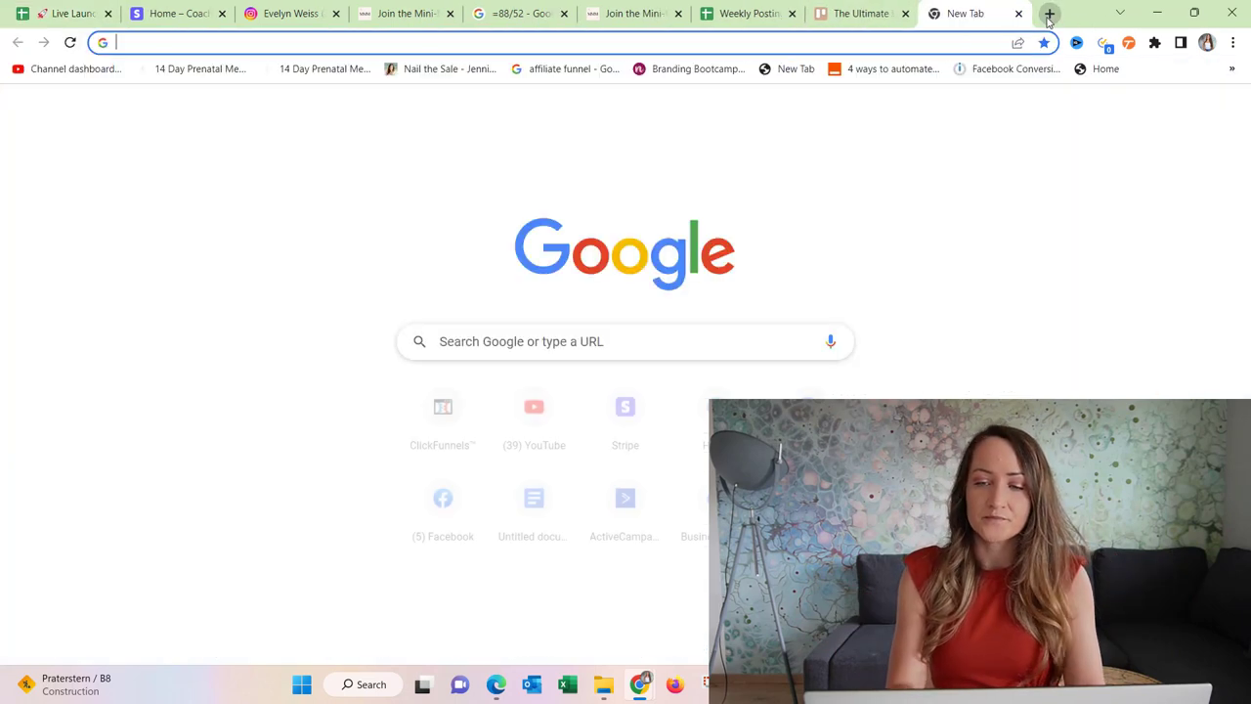
{"action": "type", "text": "facebook.com"}
{"action": "key", "text": "Return"}
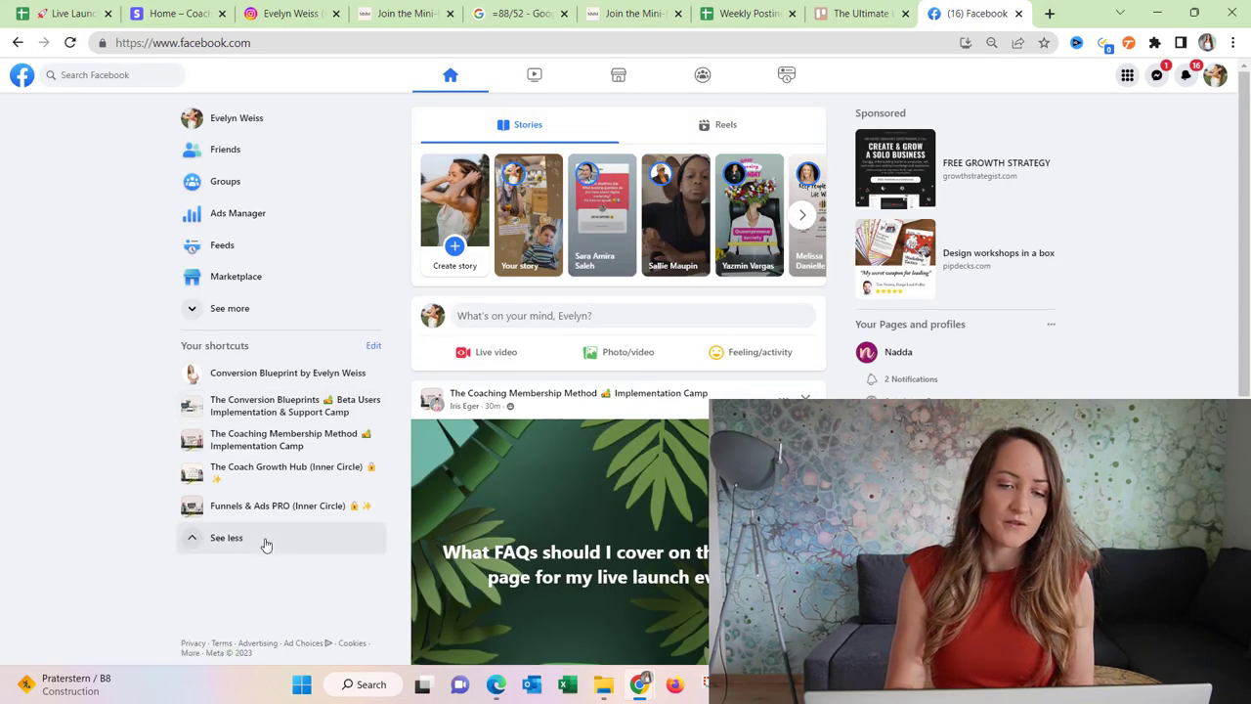
{"action": "left_click", "coordinate": [265, 543]}
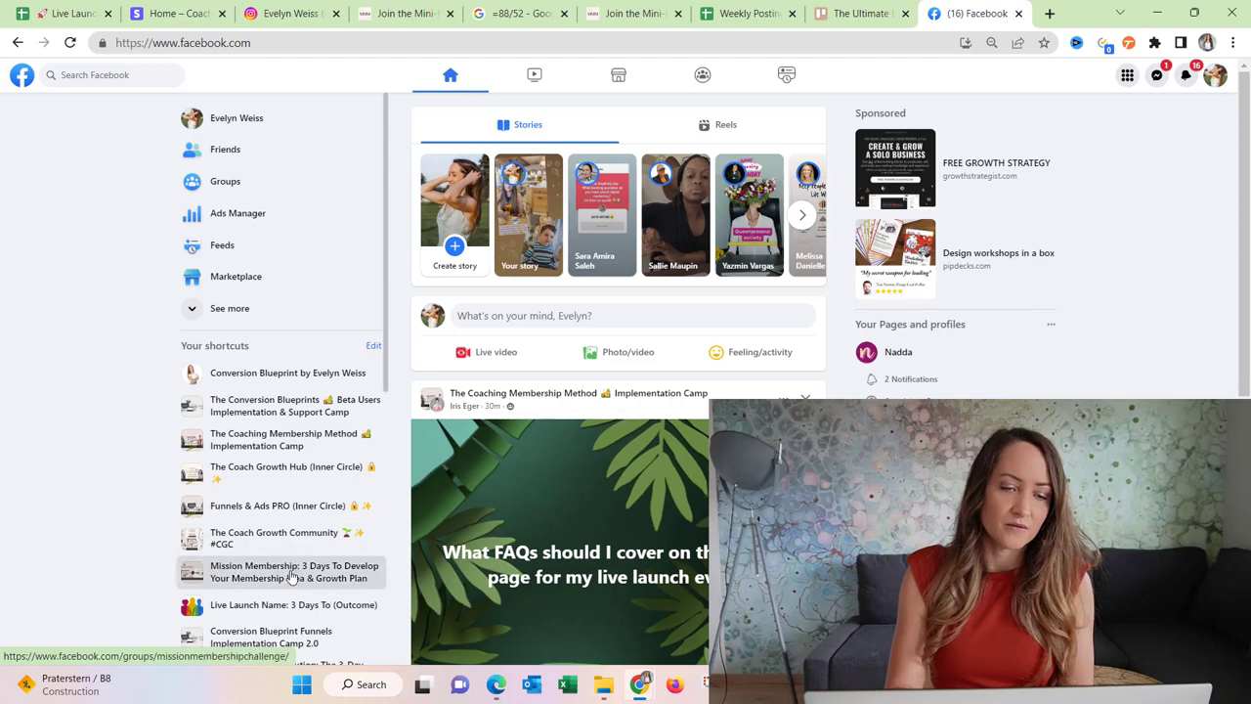
{"action": "left_click", "coordinate": [291, 572]}
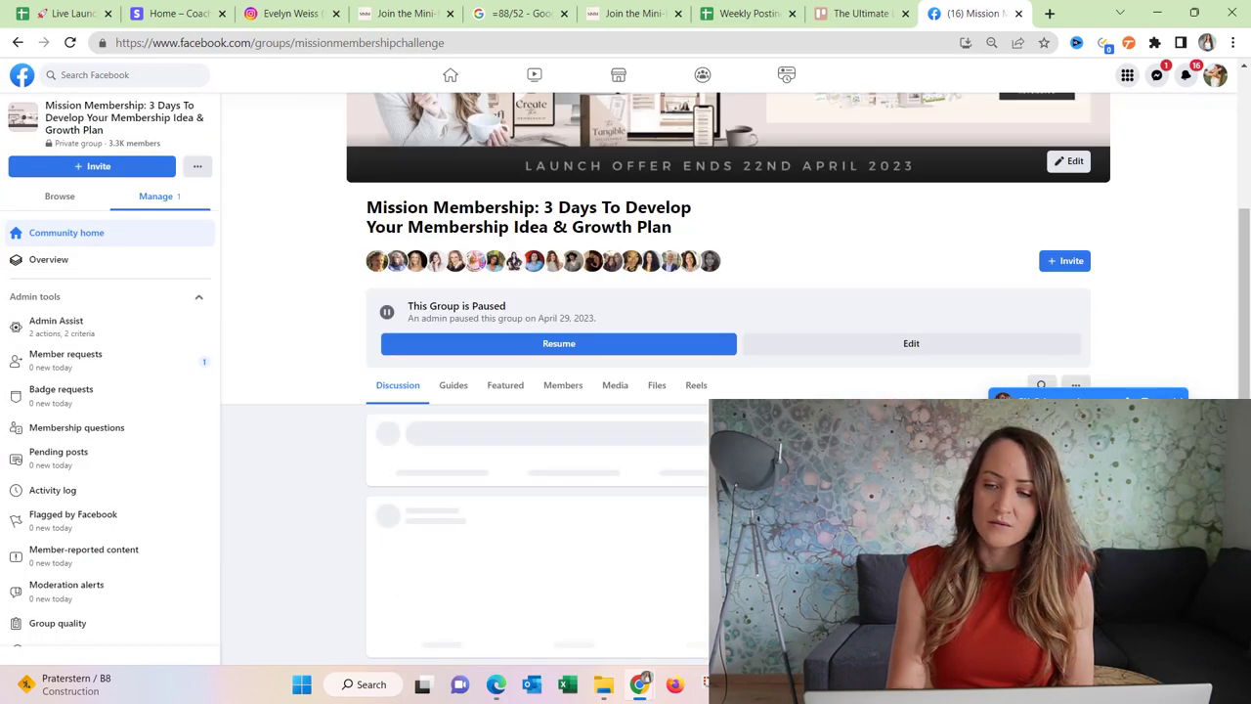
Step: Look over the Mission Membership group's cover, featured posts and About information
{"action": "scroll", "coordinate": [614, 326], "scroll_direction": "up", "scroll_amount": 2}
{"action": "scroll", "coordinate": [645, 398], "scroll_direction": "down", "scroll_amount": 5}
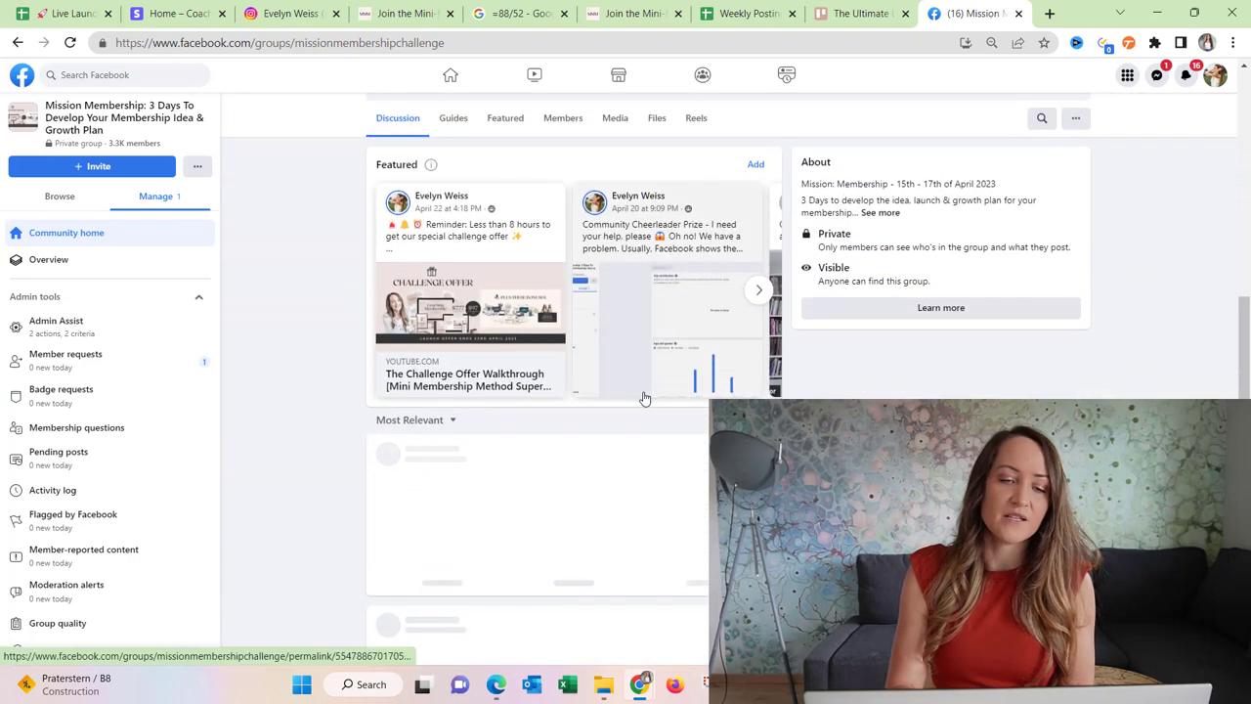
{"action": "scroll", "coordinate": [644, 398], "scroll_direction": "down", "scroll_amount": 1}
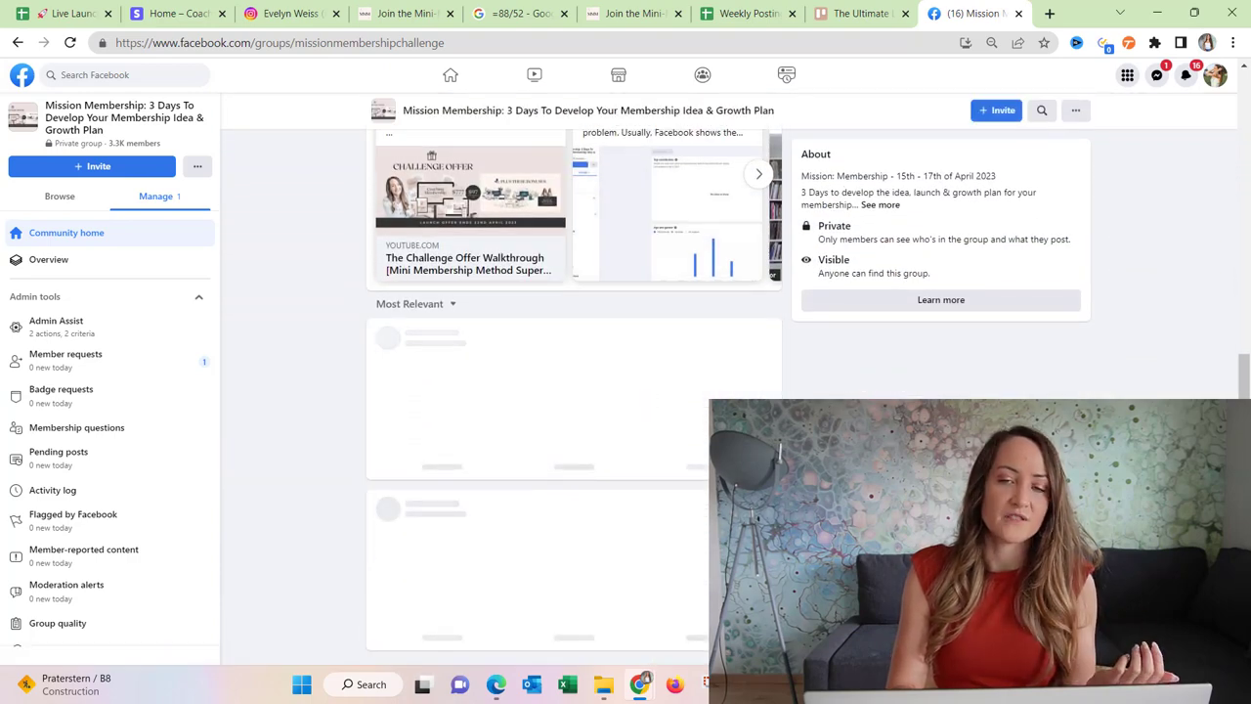
{"action": "scroll", "coordinate": [745, 147], "scroll_direction": "up", "scroll_amount": 6}
Step: Return to the Live Launch Event Dashboard spreadsheet and select the Pitch to Door Close duration cell
{"action": "left_click", "coordinate": [743, 14]}
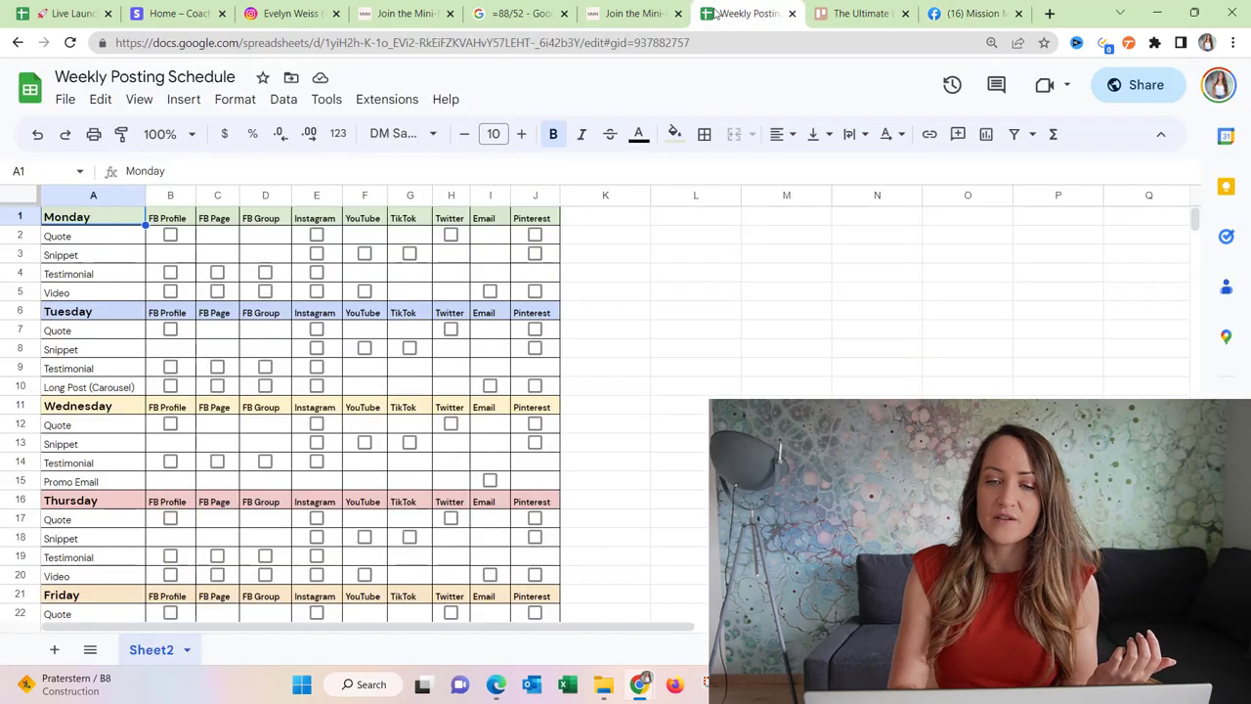
{"action": "left_click", "coordinate": [44, 12]}
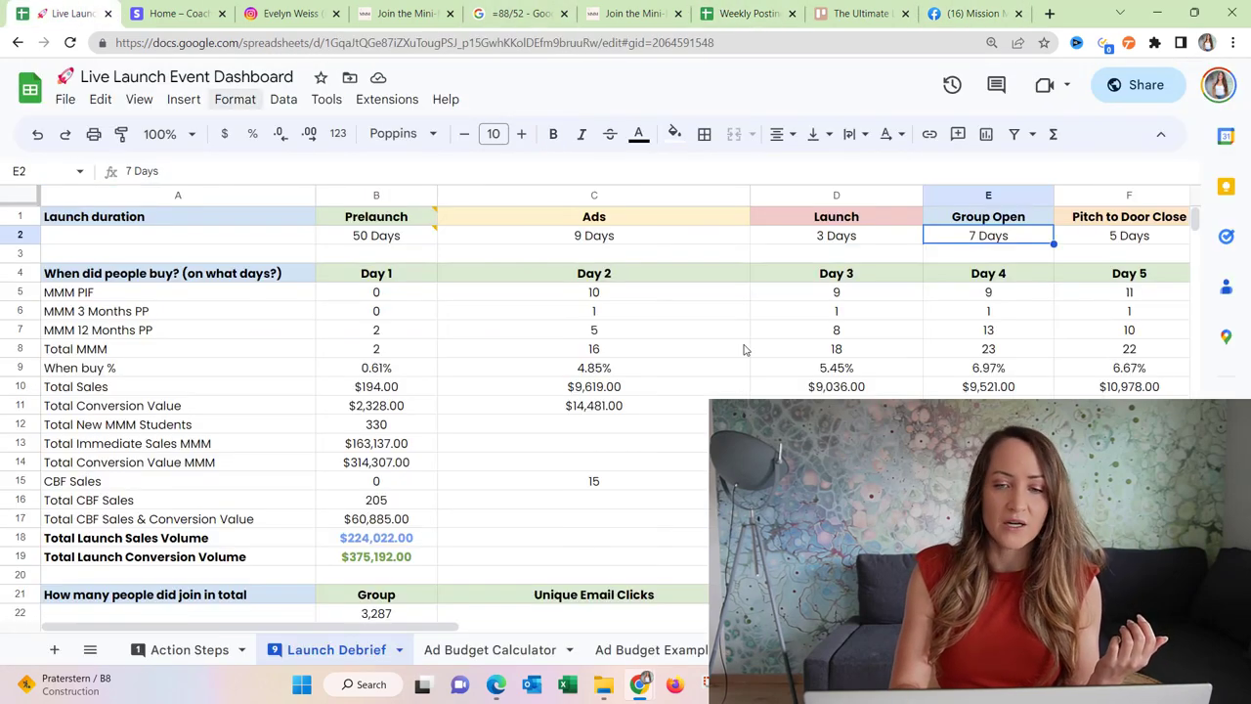
{"action": "scroll", "coordinate": [829, 360], "scroll_direction": "right", "scroll_amount": 2}
{"action": "scroll", "coordinate": [829, 360], "scroll_direction": "right", "scroll_amount": 3}
{"action": "scroll", "coordinate": [371, 223], "scroll_direction": "left", "scroll_amount": 1}
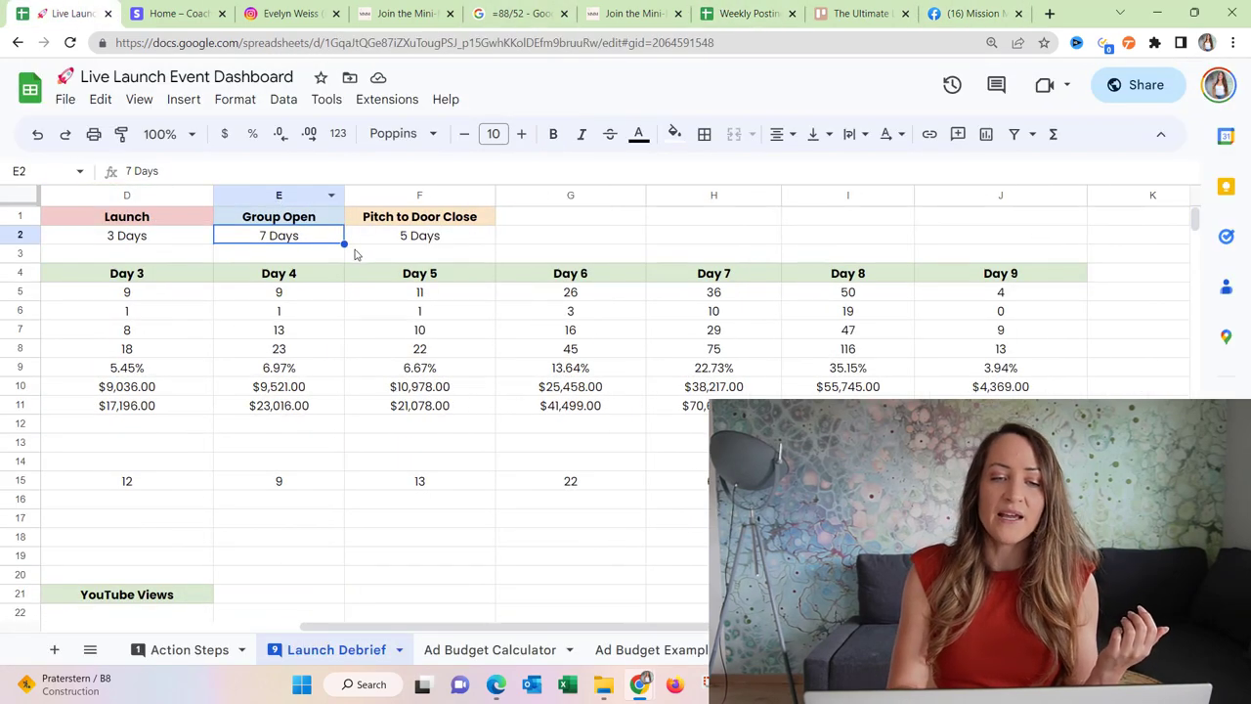
{"action": "left_click", "coordinate": [376, 243]}
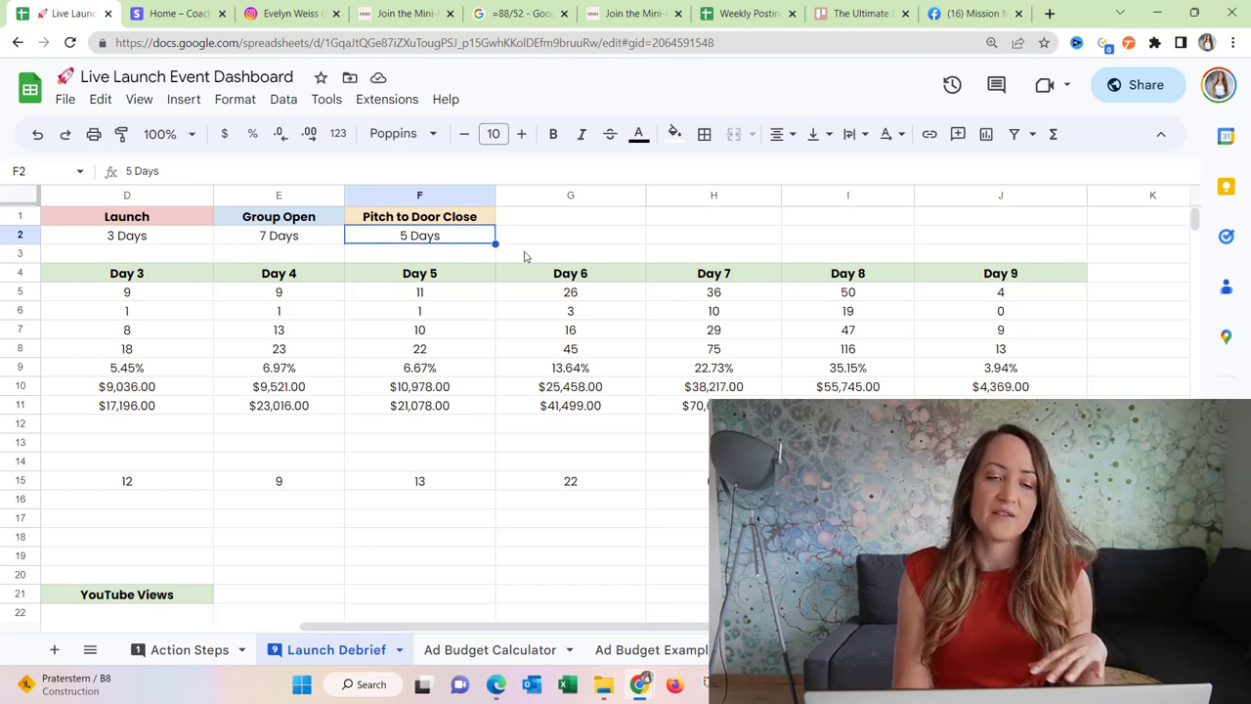
Step: Step through the purchase-day heading and the MMM PIF, MMM 3 Months PP and MMM 12 Months PP labels
{"action": "scroll", "coordinate": [524, 256], "scroll_direction": "left", "scroll_amount": 3}
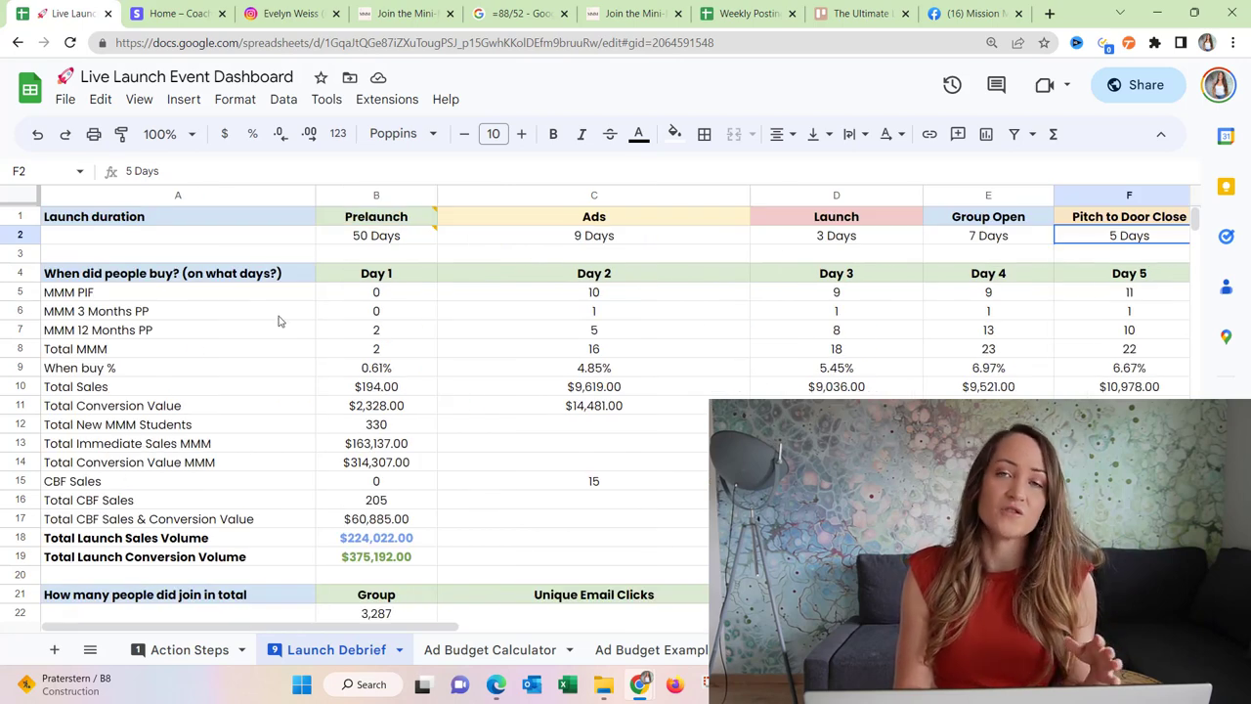
{"action": "left_click", "coordinate": [243, 282]}
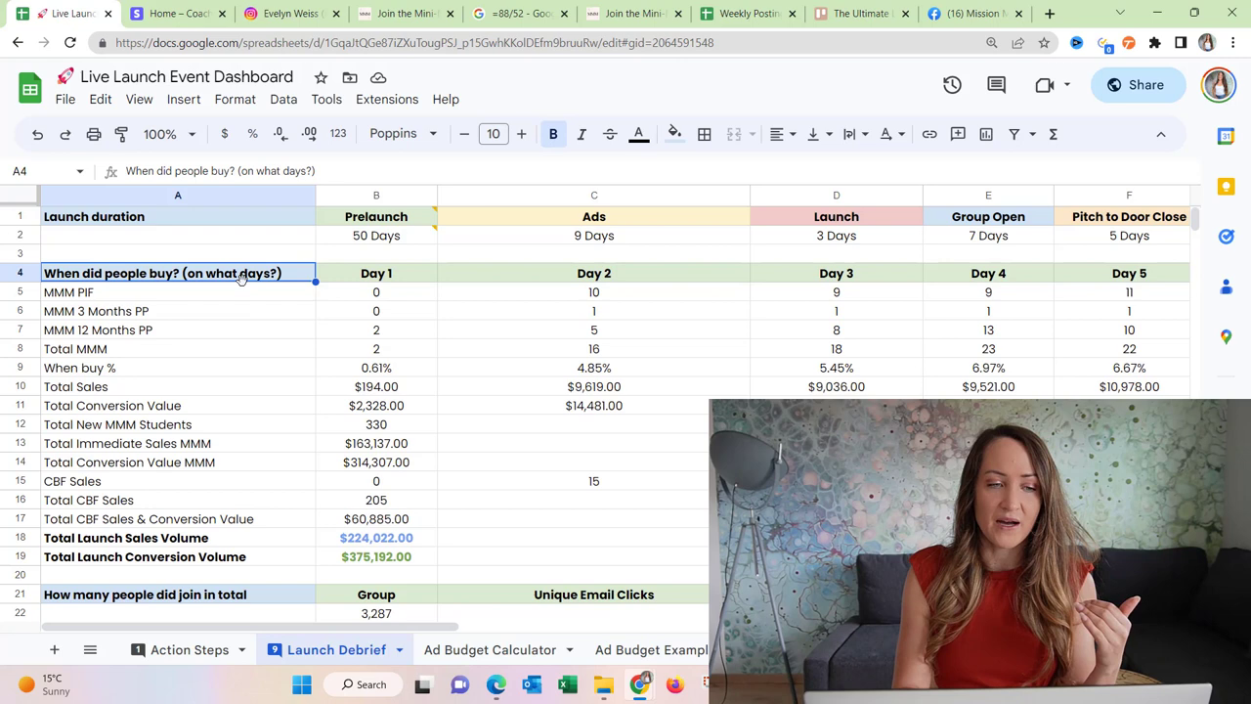
{"action": "left_click", "coordinate": [110, 300]}
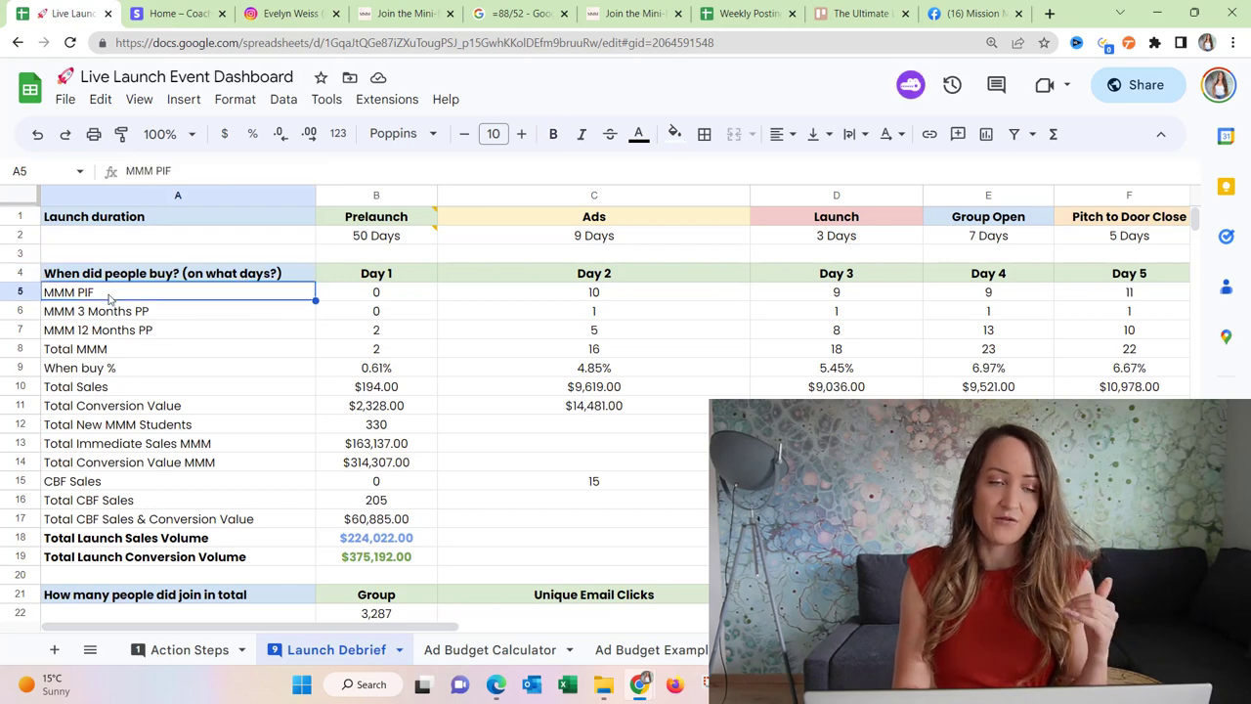
{"action": "left_click", "coordinate": [191, 318]}
{"action": "left_click", "coordinate": [199, 332]}
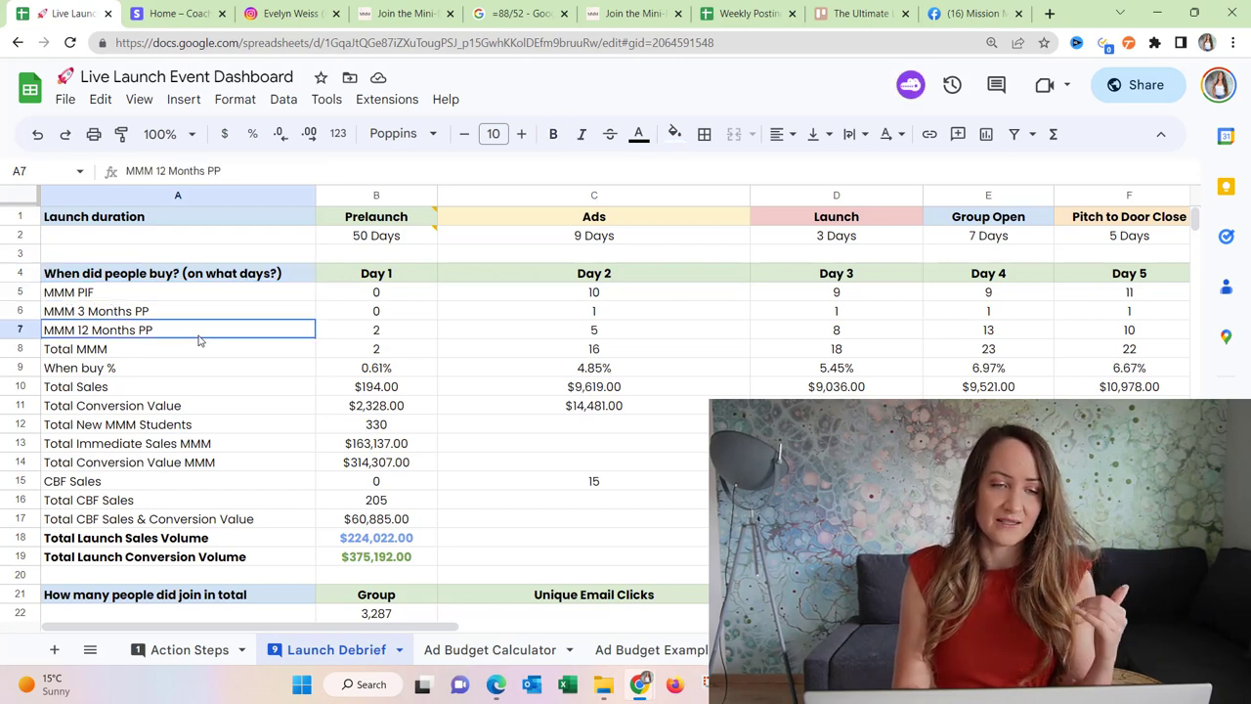
Step: Highlight the Day 7 and Day 8 figures in H5:I11, then select the Day 9 Total MMM cell
{"action": "scroll", "coordinate": [471, 352], "scroll_direction": "right", "scroll_amount": 3}
{"action": "scroll", "coordinate": [471, 351], "scroll_direction": "right", "scroll_amount": 3}
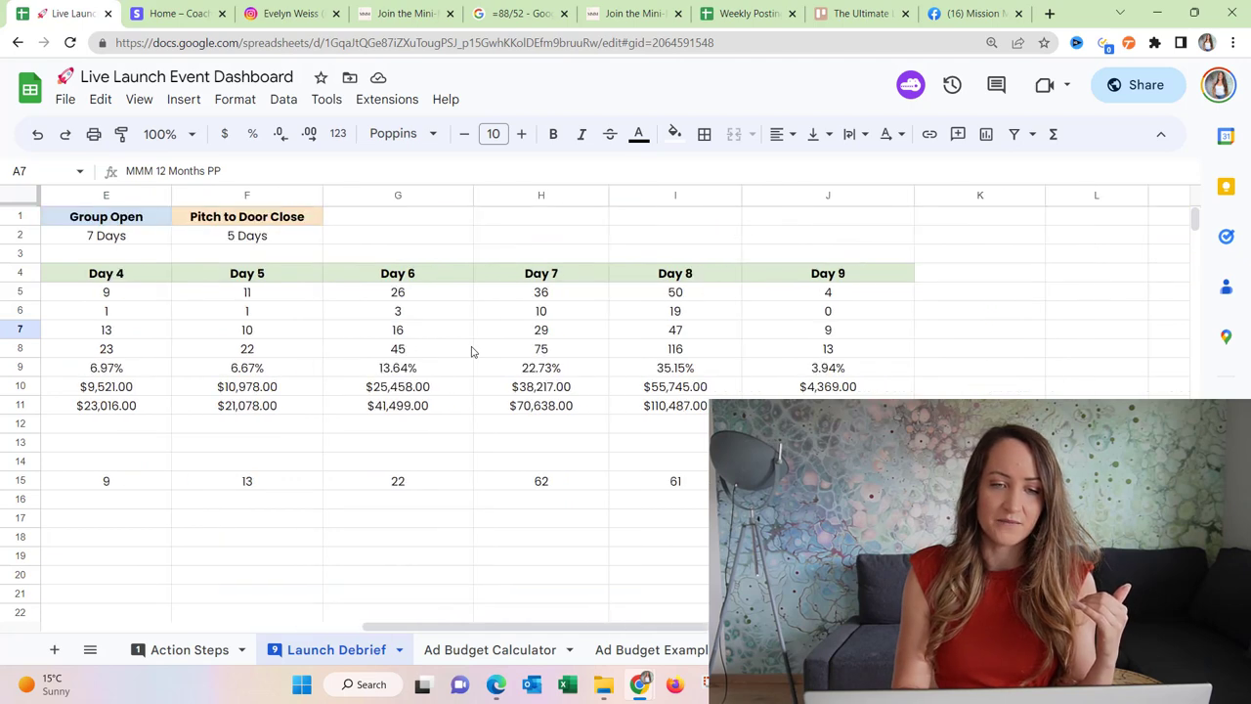
{"action": "scroll", "coordinate": [471, 352], "scroll_direction": "left", "scroll_amount": 1}
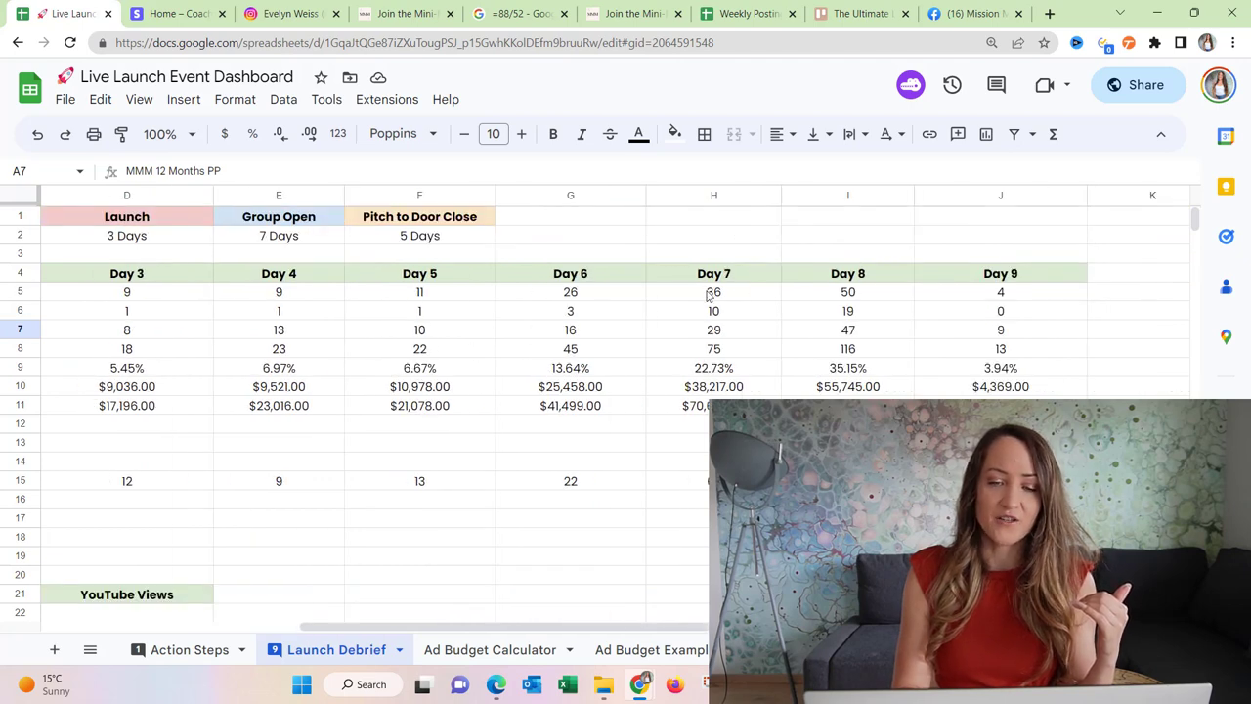
{"action": "left_click_drag", "start_coordinate": [710, 295], "coordinate": [847, 405]}
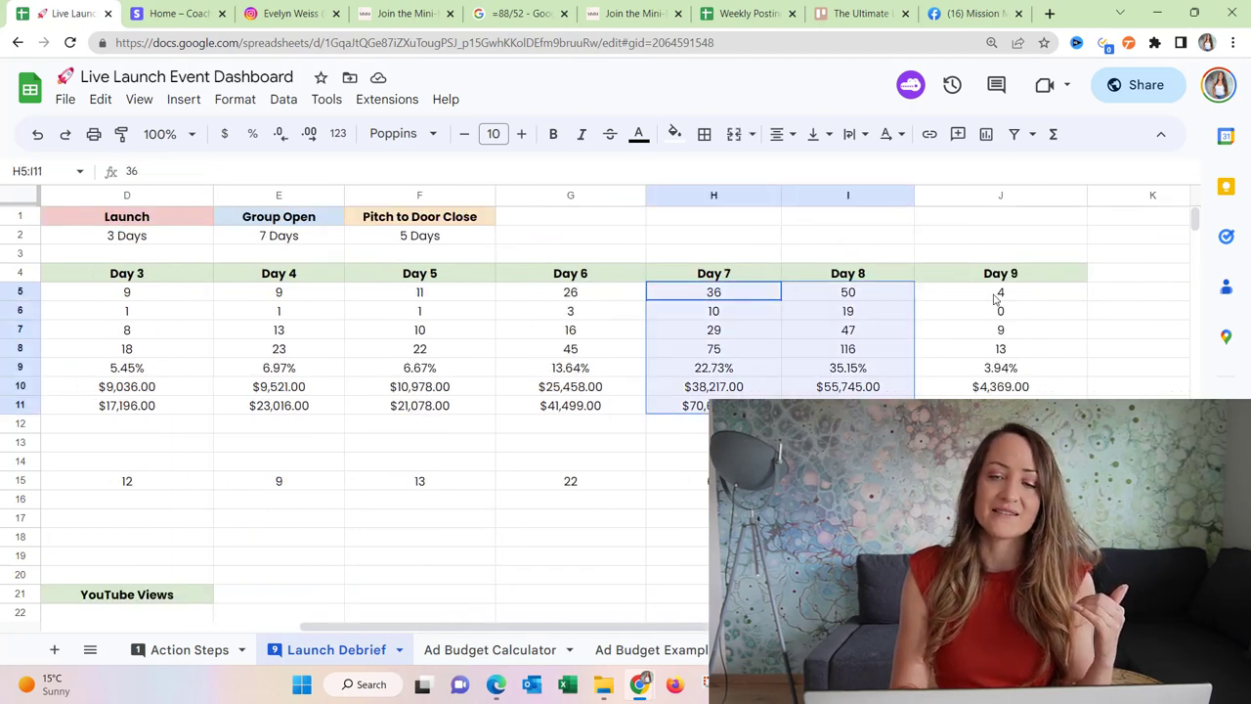
{"action": "left_click", "coordinate": [1016, 349]}
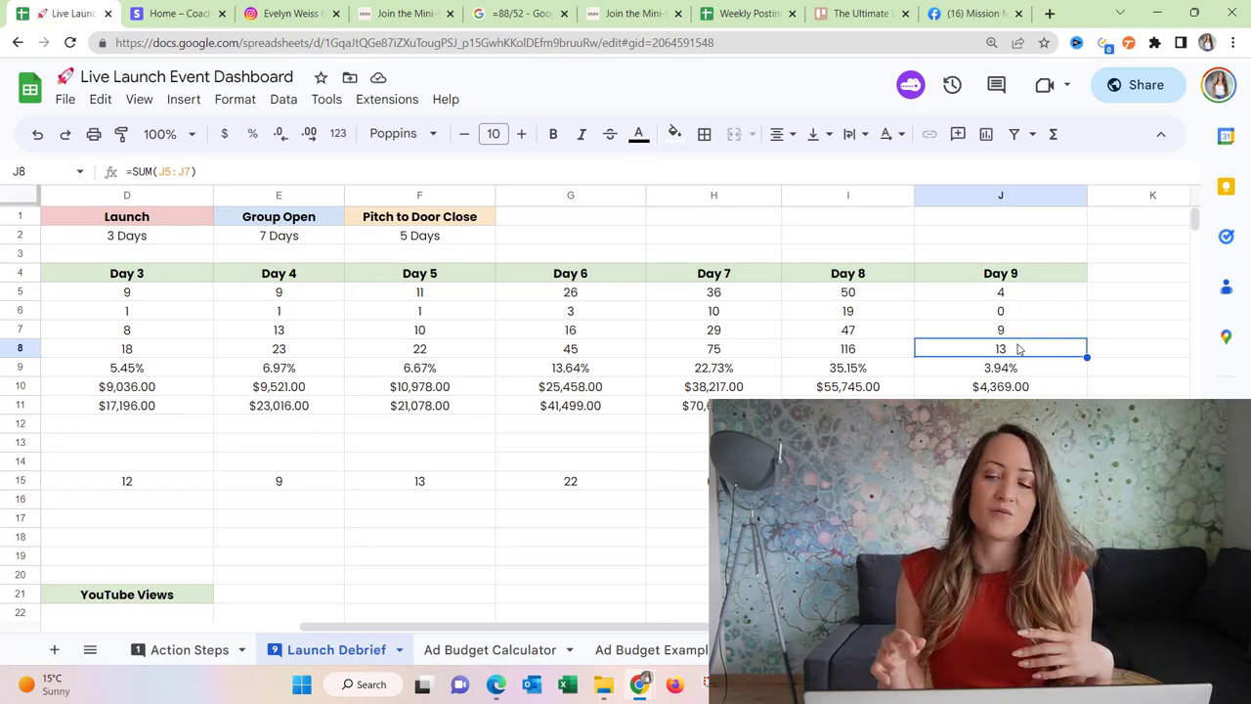
Step: Select the entire When buy % row and review its percentages across all nine launch days
{"action": "scroll", "coordinate": [1016, 349], "scroll_direction": "left", "scroll_amount": 5}
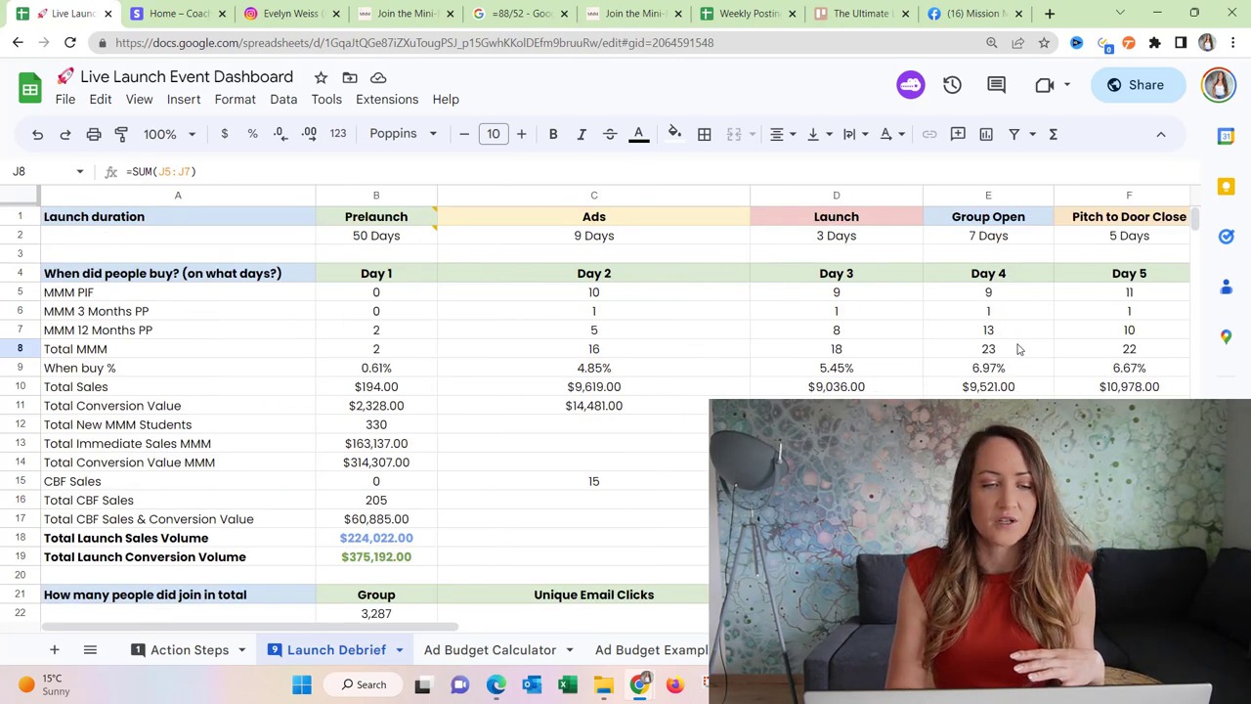
{"action": "left_click", "coordinate": [25, 374]}
{"action": "scroll", "coordinate": [607, 392], "scroll_direction": "right", "scroll_amount": 5}
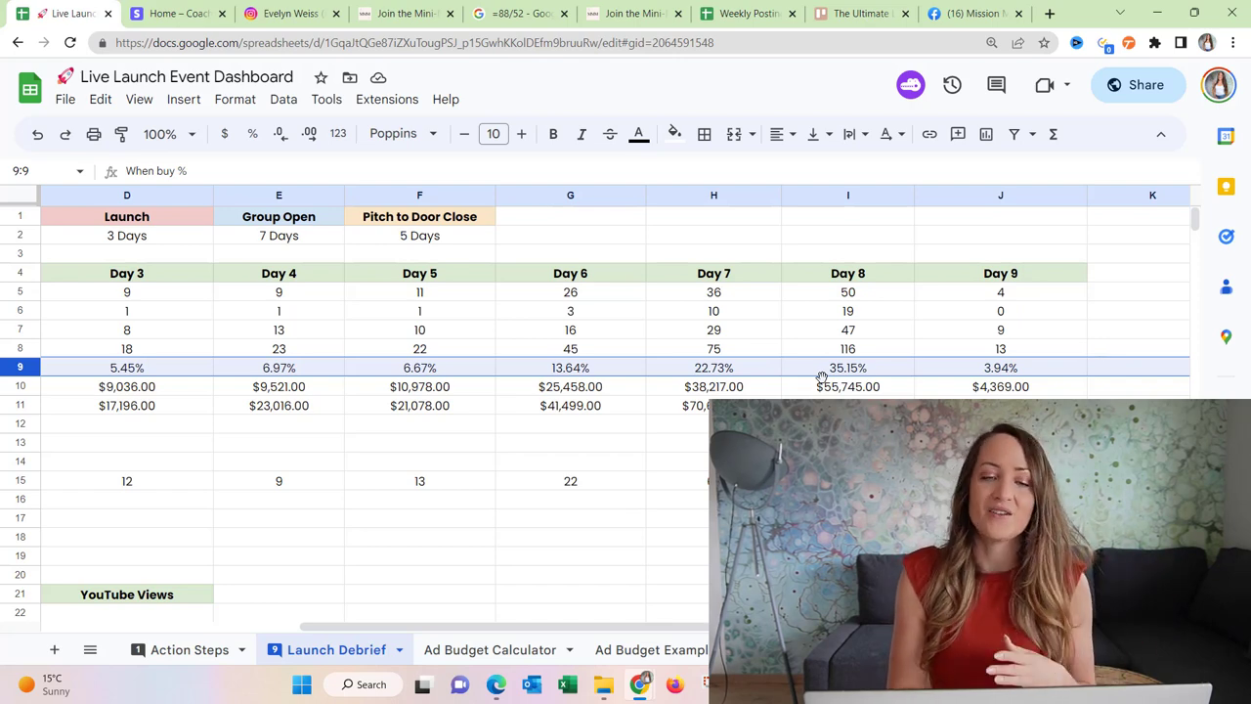
{"action": "scroll", "coordinate": [823, 378], "scroll_direction": "left", "scroll_amount": 3}
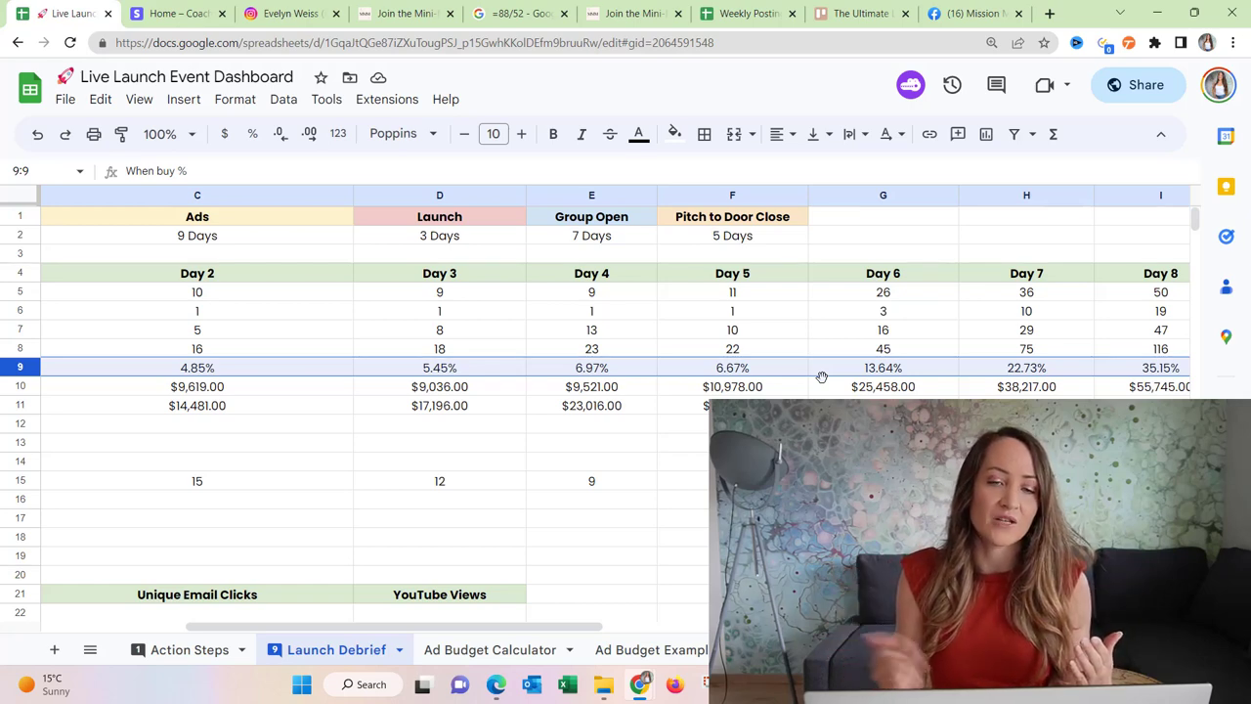
{"action": "scroll", "coordinate": [822, 378], "scroll_direction": "left", "scroll_amount": 2}
{"action": "scroll", "coordinate": [822, 378], "scroll_direction": "left", "scroll_amount": 3}
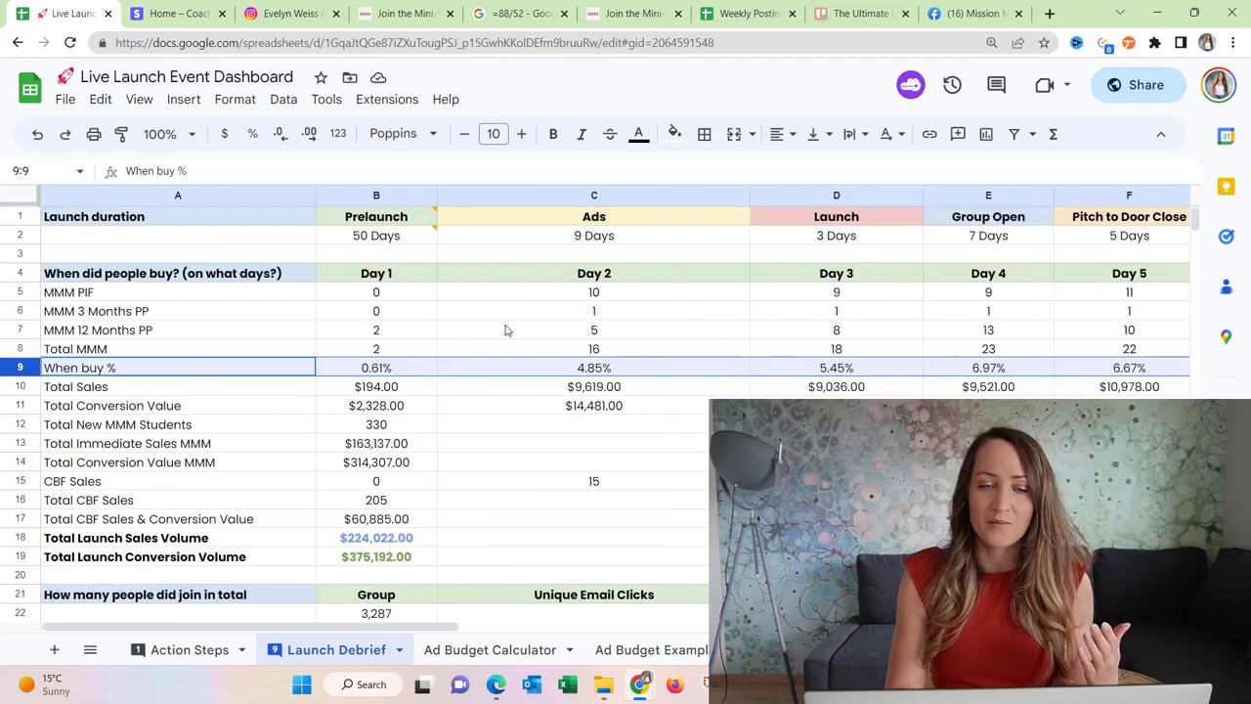
Step: Select the Day 2 MMM 3 Months PP and Total MMM cells and compare them with the other days
{"action": "left_click", "coordinate": [596, 307]}
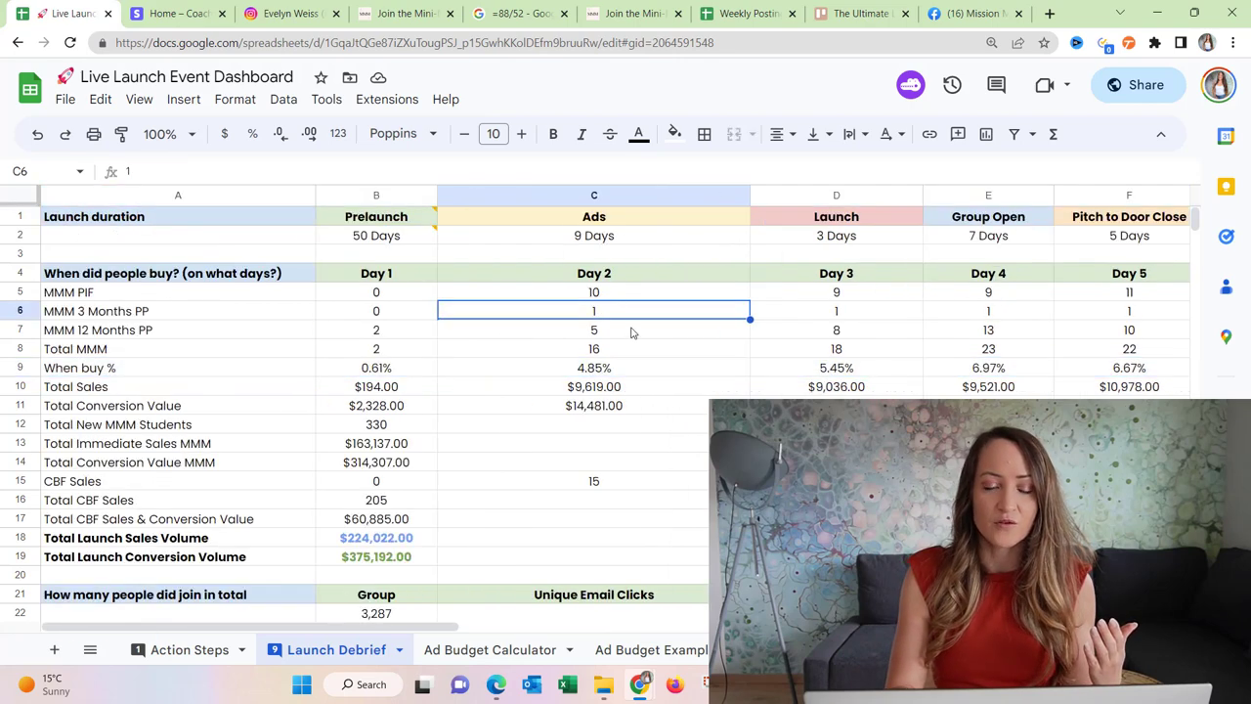
{"action": "left_click", "coordinate": [621, 348]}
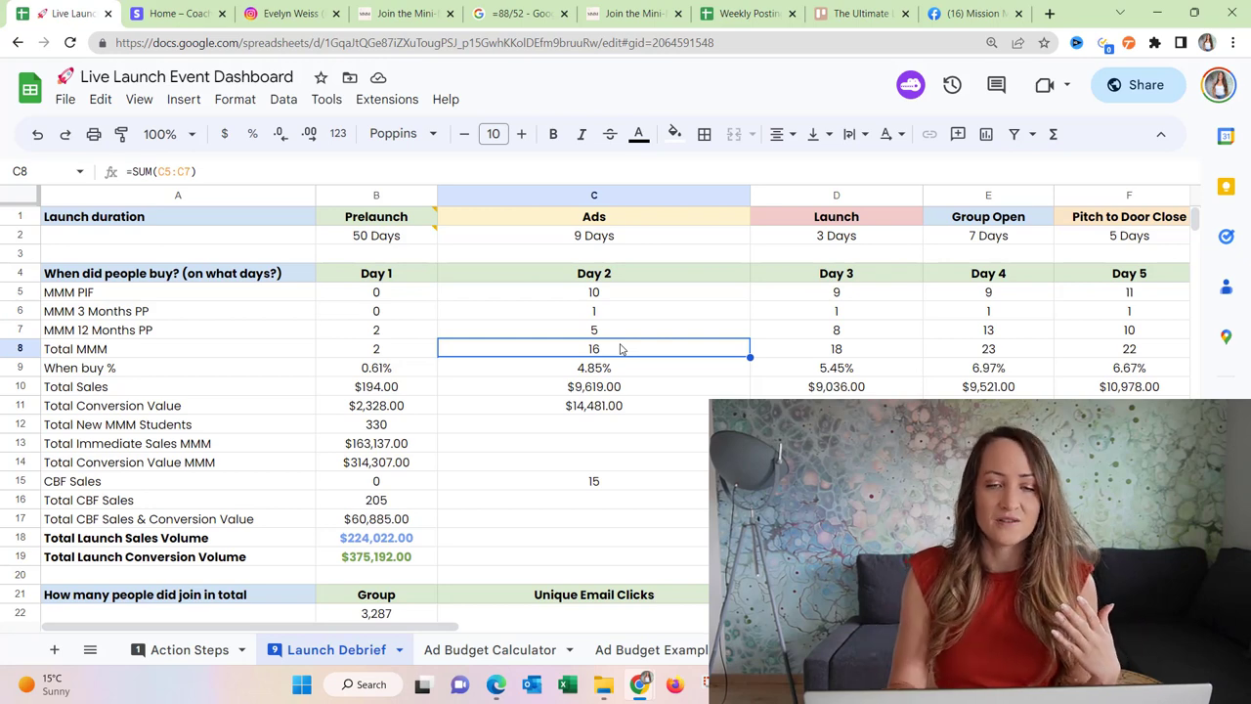
{"action": "scroll", "coordinate": [620, 349], "scroll_direction": "right", "scroll_amount": 5}
{"action": "scroll", "coordinate": [620, 349], "scroll_direction": "left", "scroll_amount": 5}
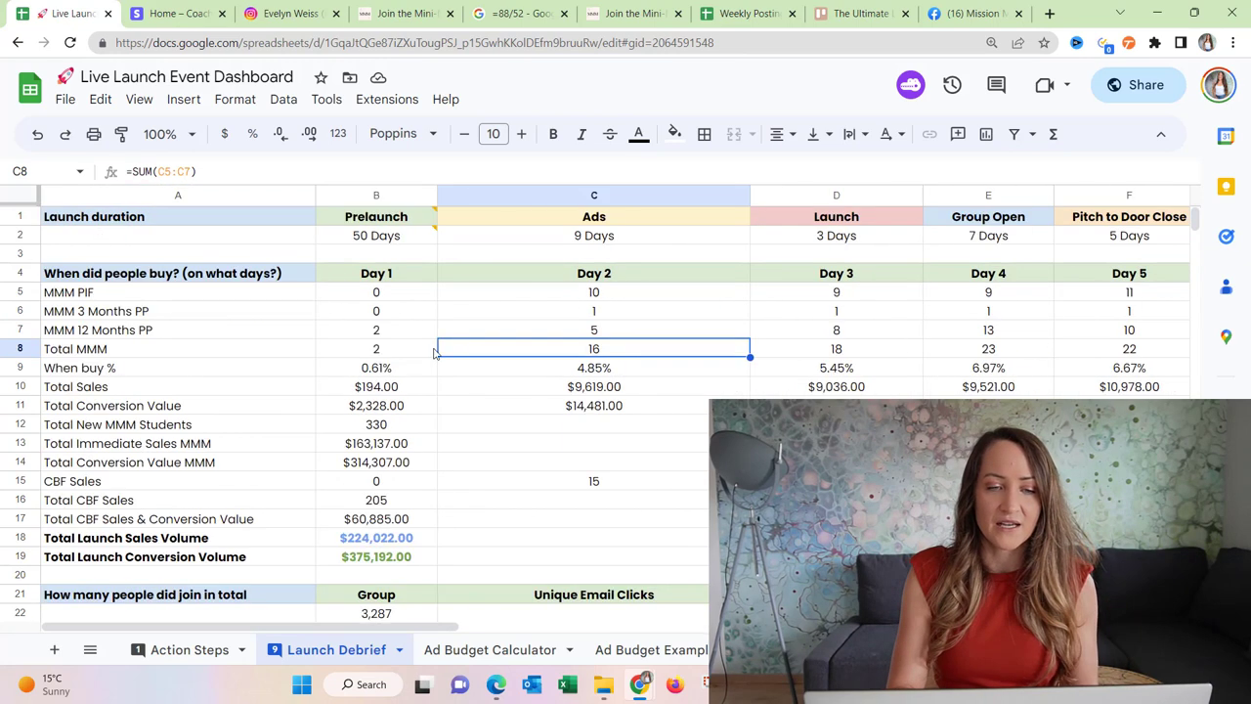
Step: Highlight the Total MMM figures in B8:J8, then reselect the Day 2 total and review the remaining days
{"action": "left_click_drag", "start_coordinate": [400, 358], "coordinate": [614, 348]}
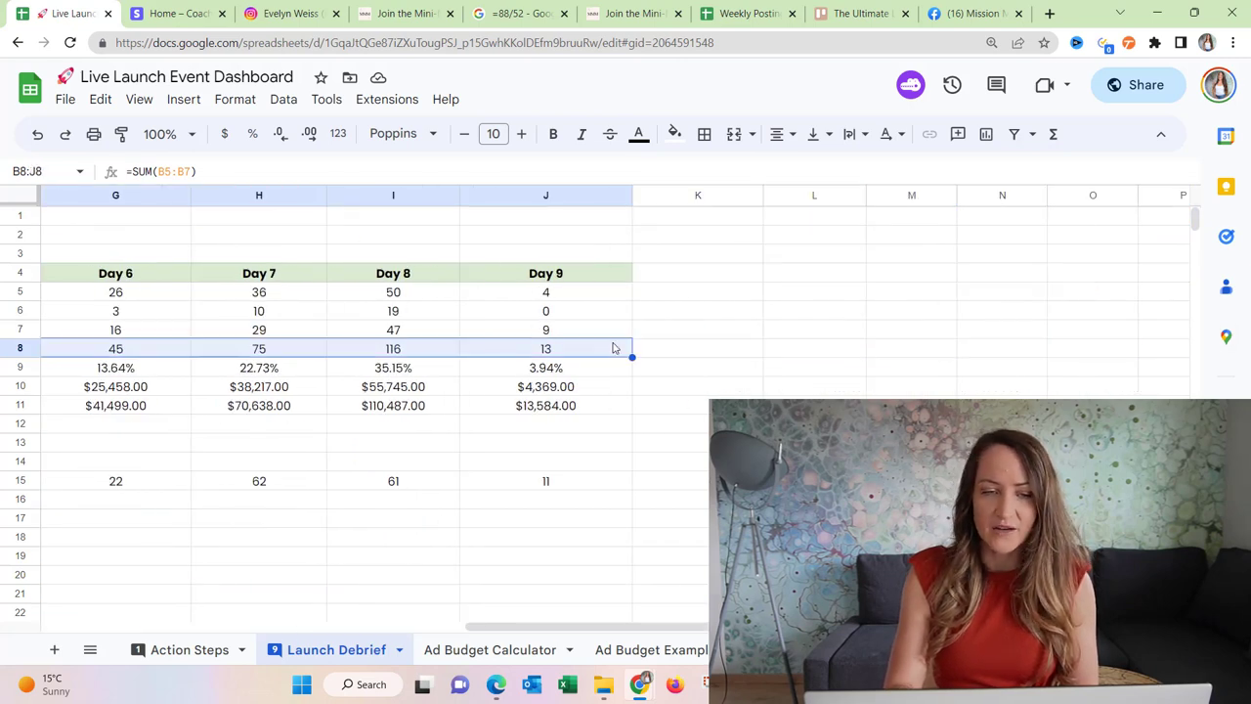
{"action": "scroll", "coordinate": [614, 348], "scroll_direction": "left", "scroll_amount": 5}
{"action": "left_click", "coordinate": [614, 348]}
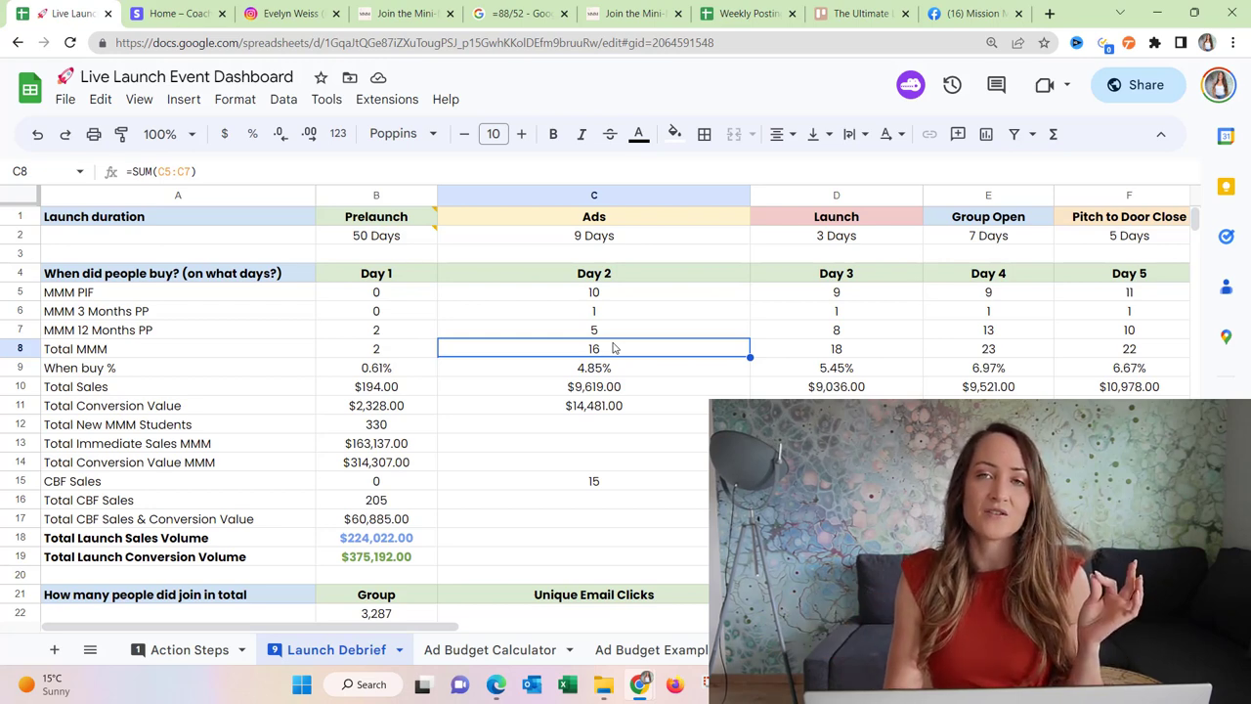
{"action": "scroll", "coordinate": [614, 348], "scroll_direction": "right", "scroll_amount": 10}
{"action": "scroll", "coordinate": [614, 348], "scroll_direction": "left", "scroll_amount": 10}
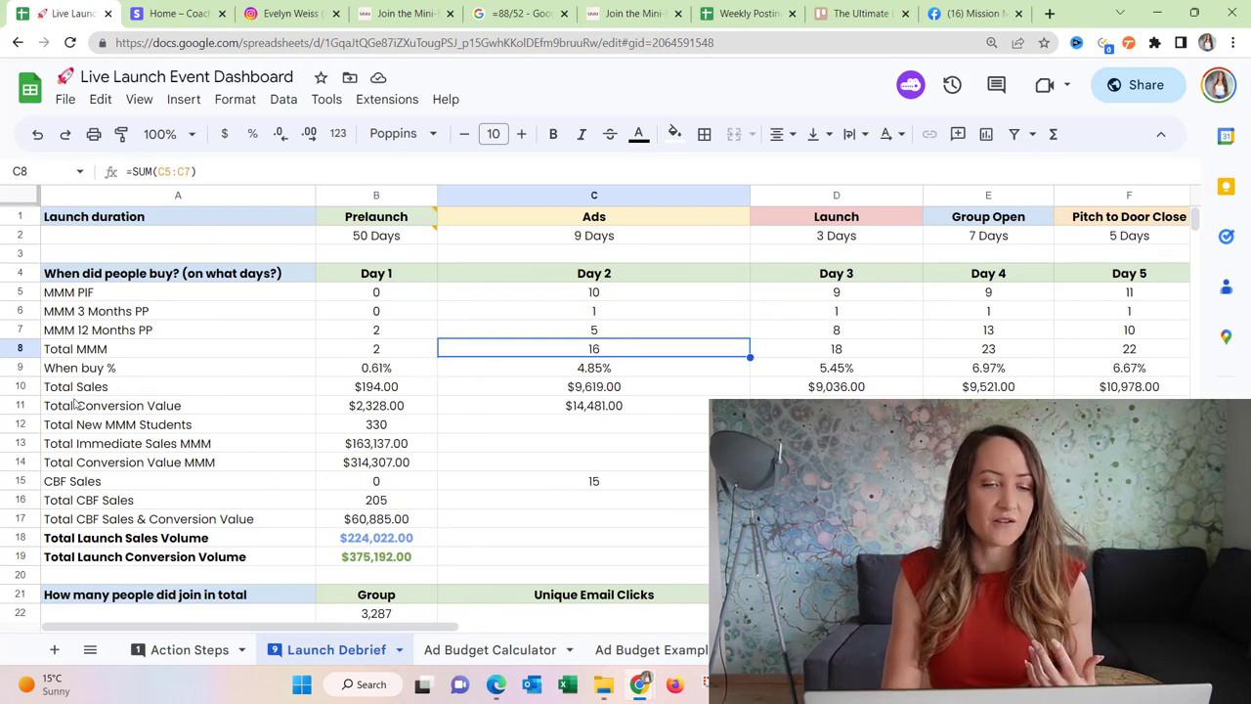
Step: Highlight the Total Sales and Total Conversion Value rows, then step through the overall MMM sales, MMM conversion and CBF value cells
{"action": "left_click", "coordinate": [17, 386]}
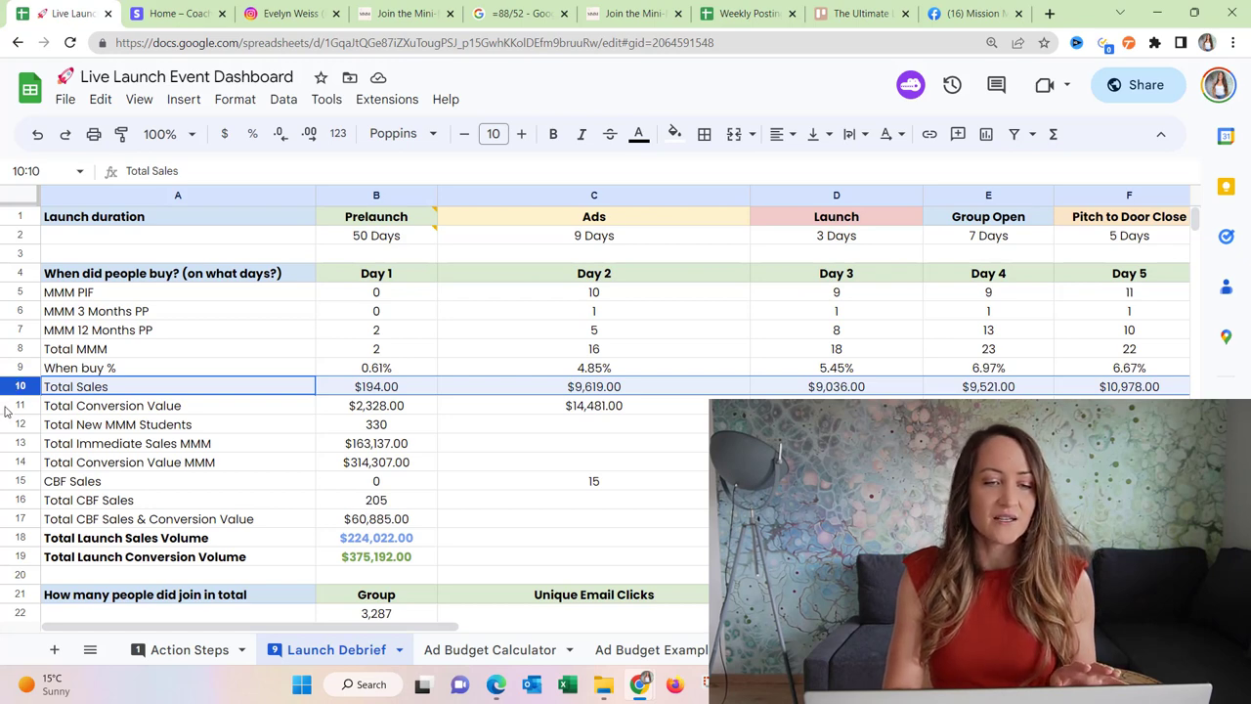
{"action": "left_click", "coordinate": [5, 404]}
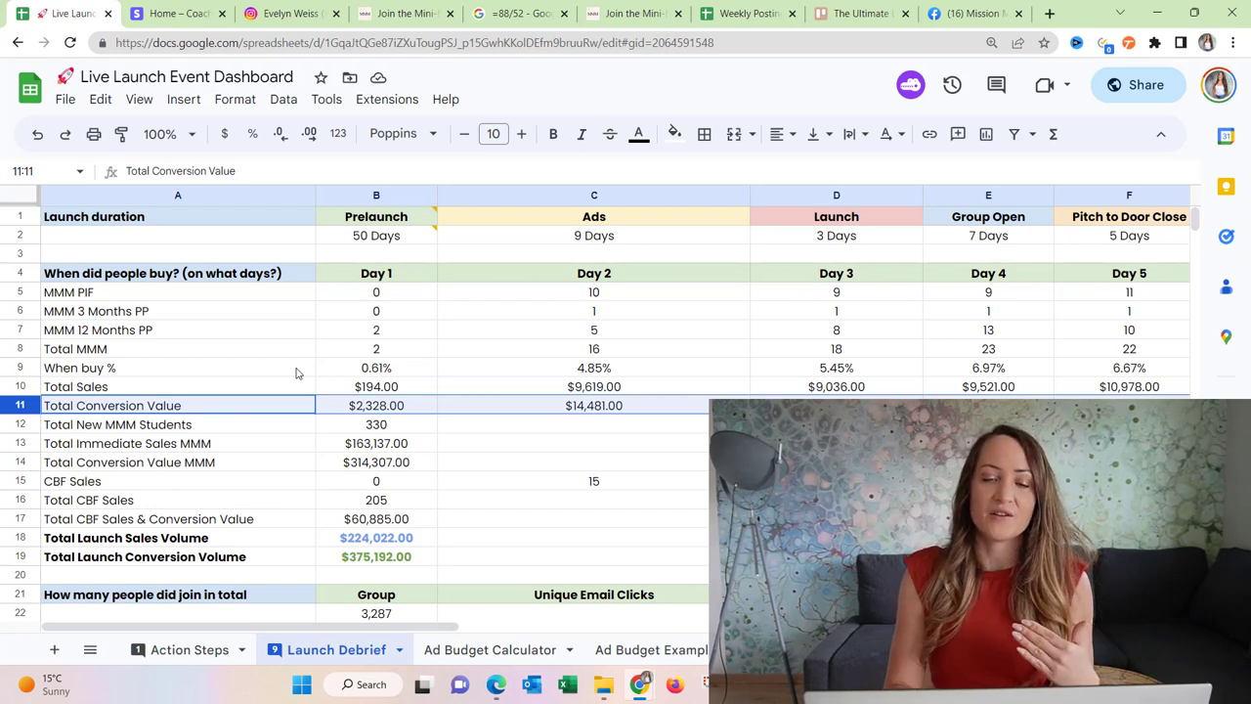
{"action": "left_click", "coordinate": [415, 451]}
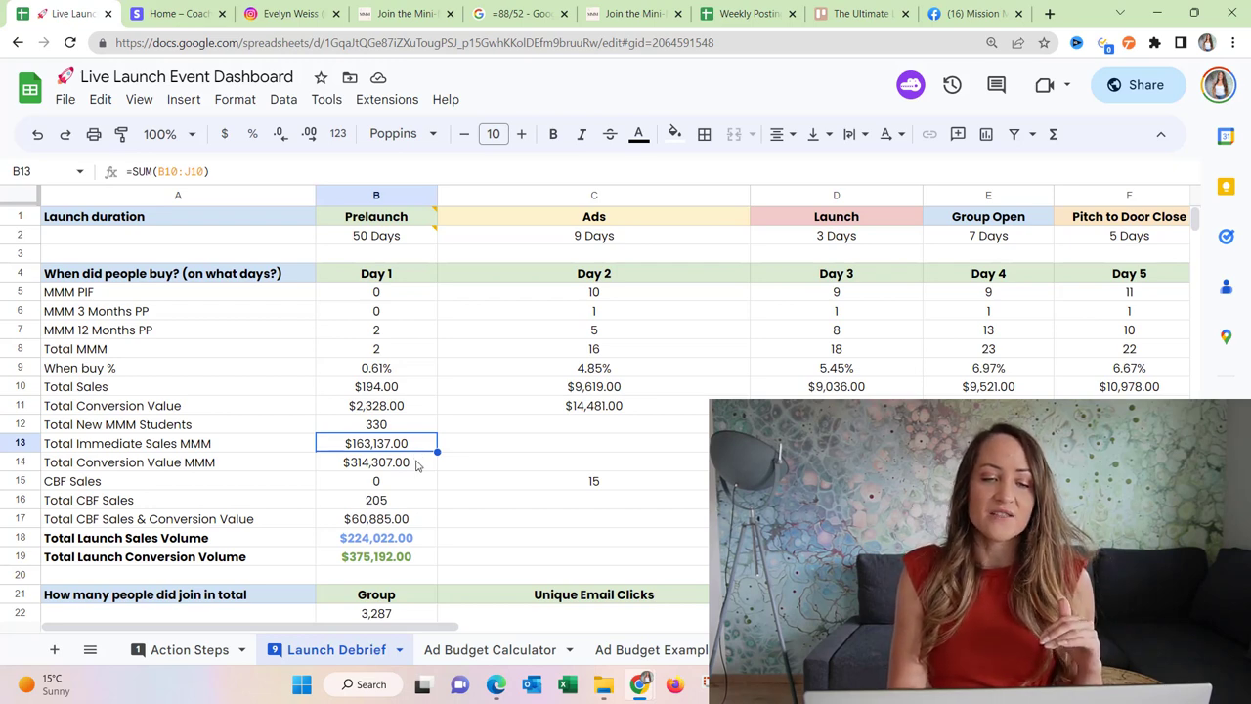
{"action": "left_click", "coordinate": [417, 469]}
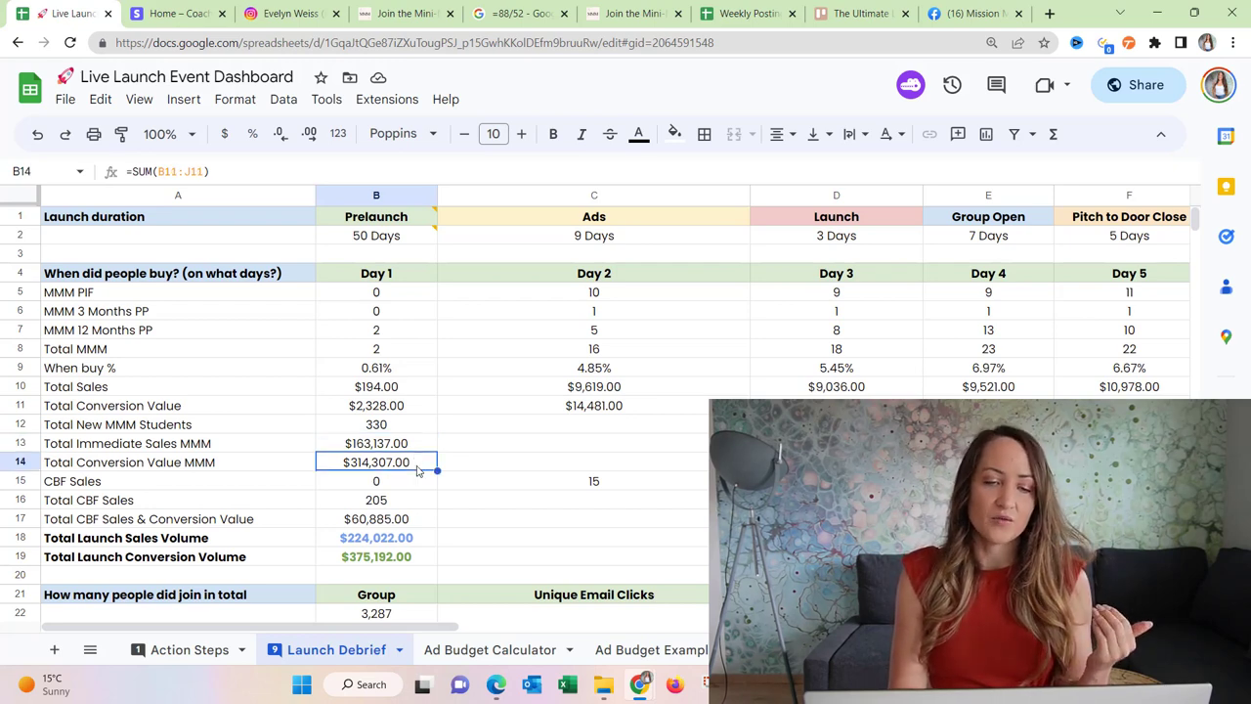
{"action": "left_click", "coordinate": [399, 523]}
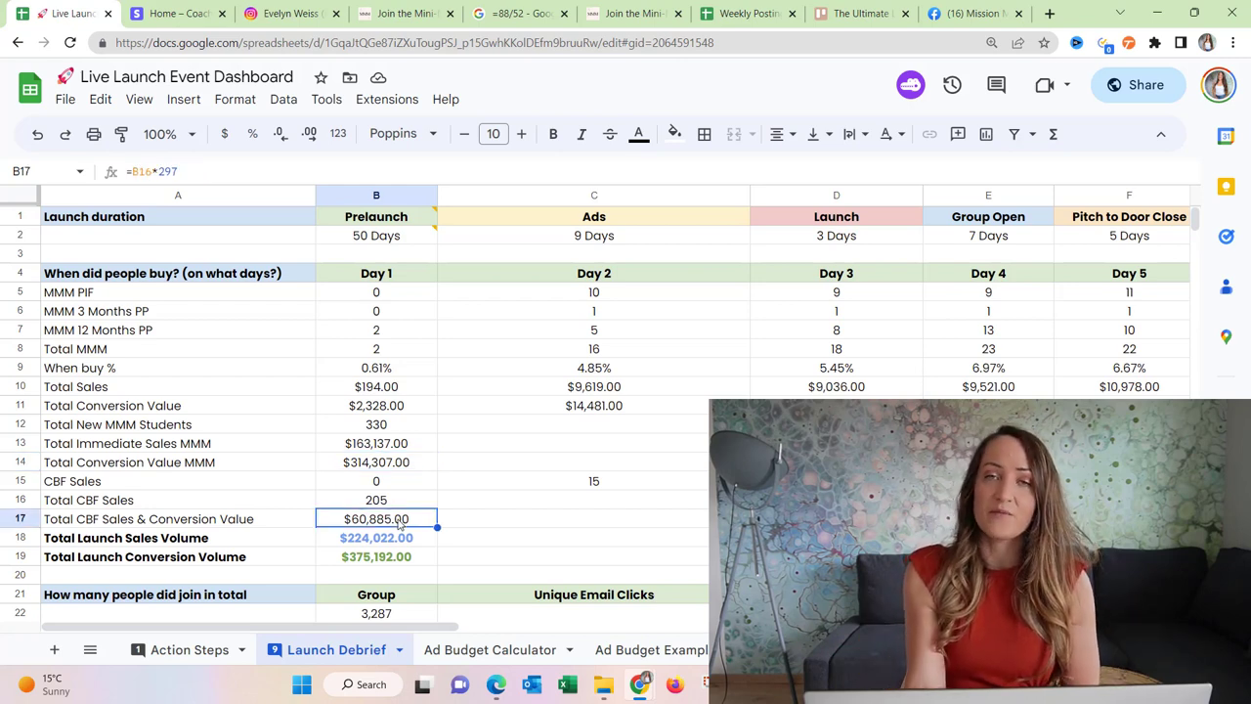
Step: Open theconversionblueprintfunnels.com in a new browser tab
{"action": "left_click", "coordinate": [1051, 13]}
{"action": "type", "text": "the"}
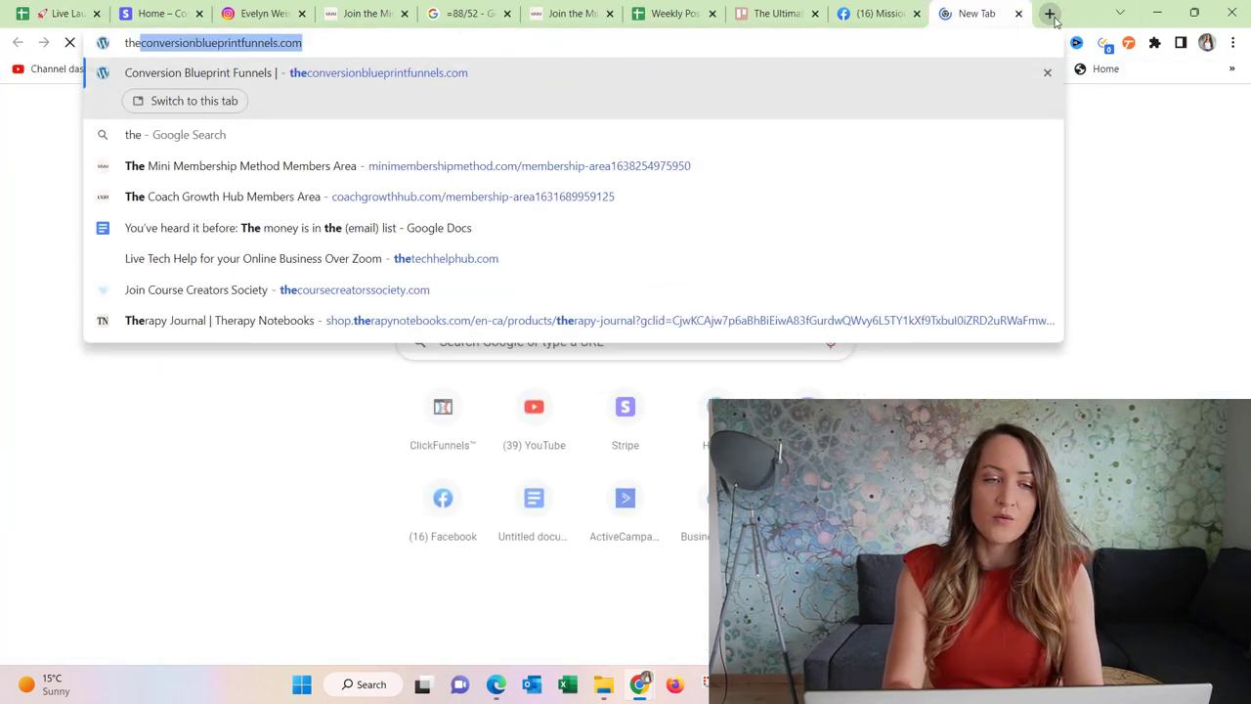
{"action": "key", "text": "Return"}
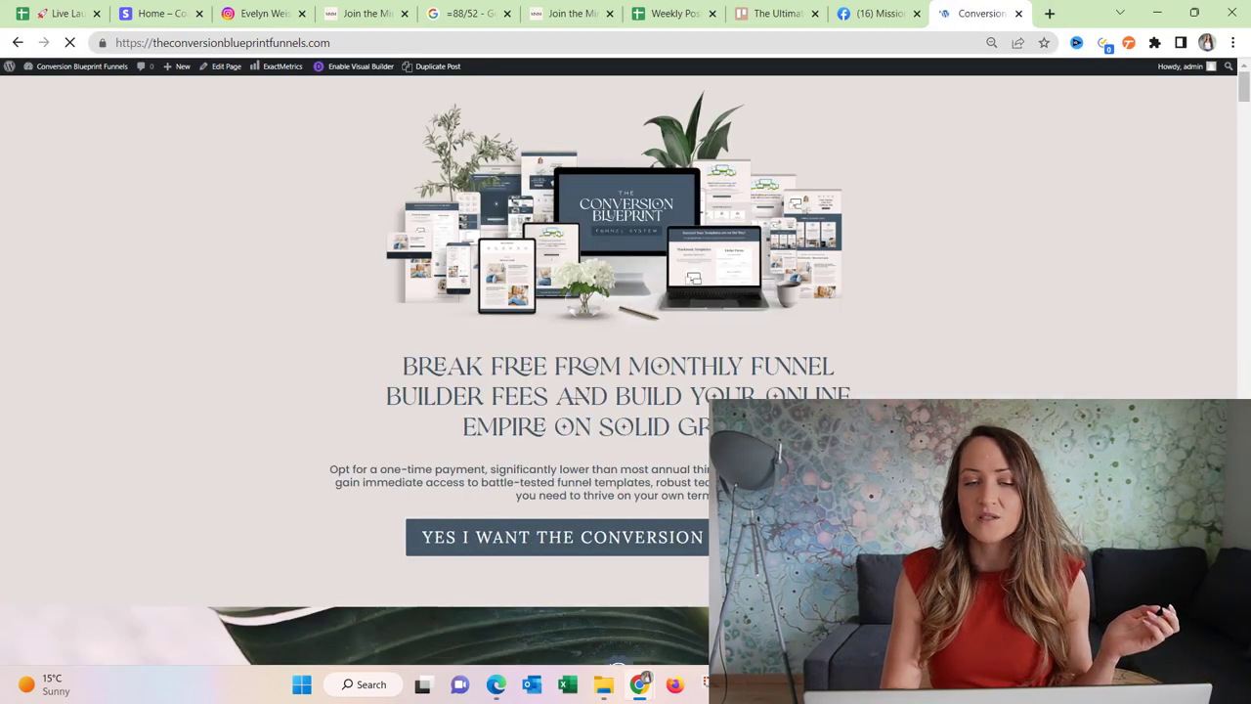
Step: Look through the Conversion Blueprint Funnels offer page, from the hero banner to the funnel template sections
{"action": "scroll", "coordinate": [618, 371], "scroll_direction": "down", "scroll_amount": 20}
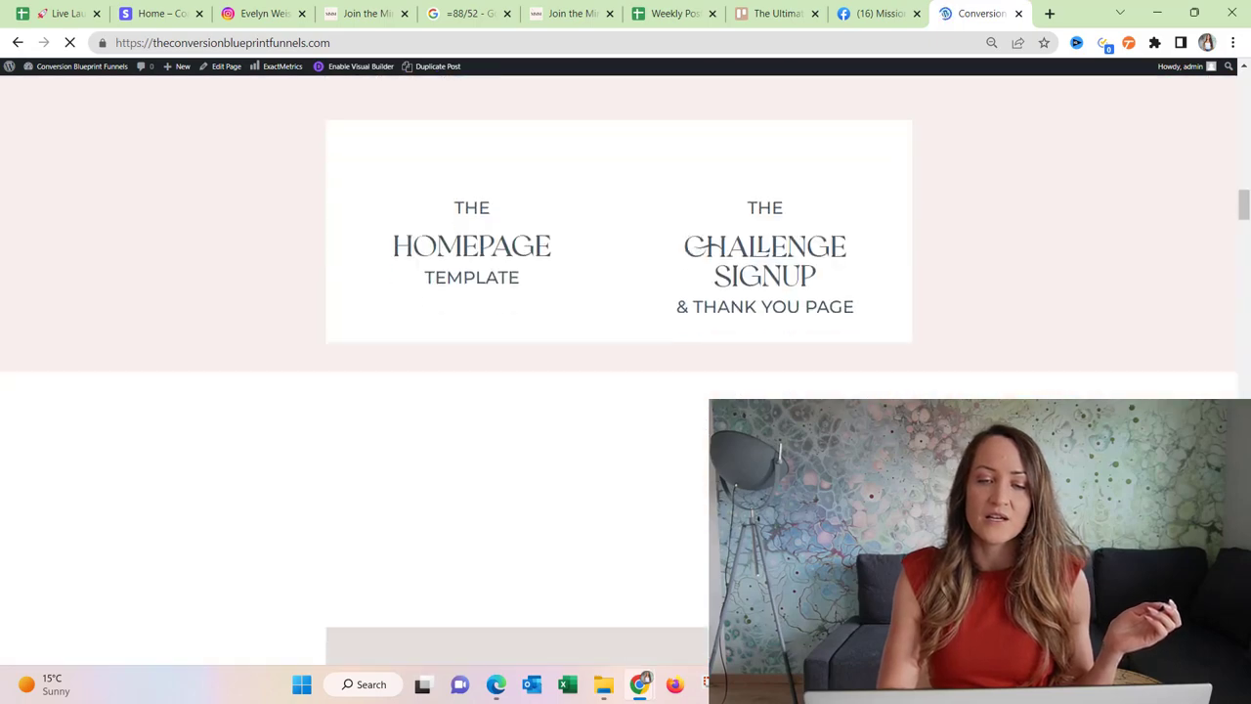
{"action": "scroll", "coordinate": [619, 371], "scroll_direction": "up", "scroll_amount": 10}
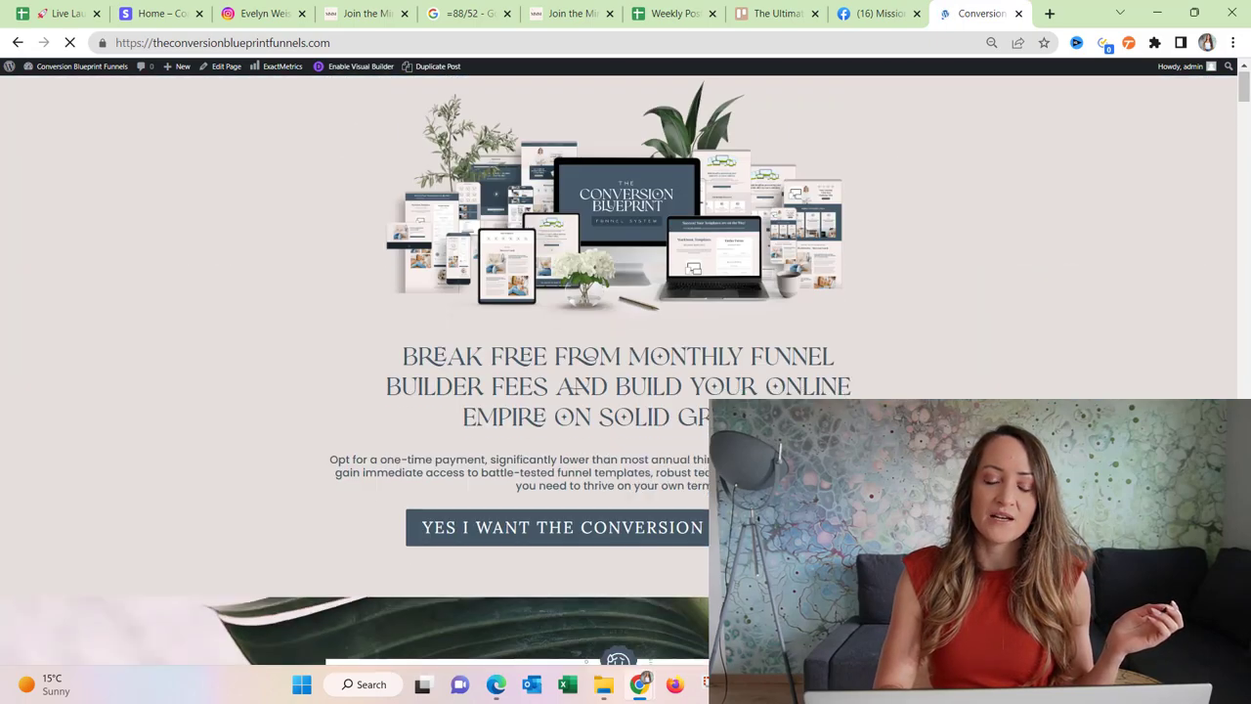
{"action": "scroll", "coordinate": [619, 372], "scroll_direction": "down", "scroll_amount": 10}
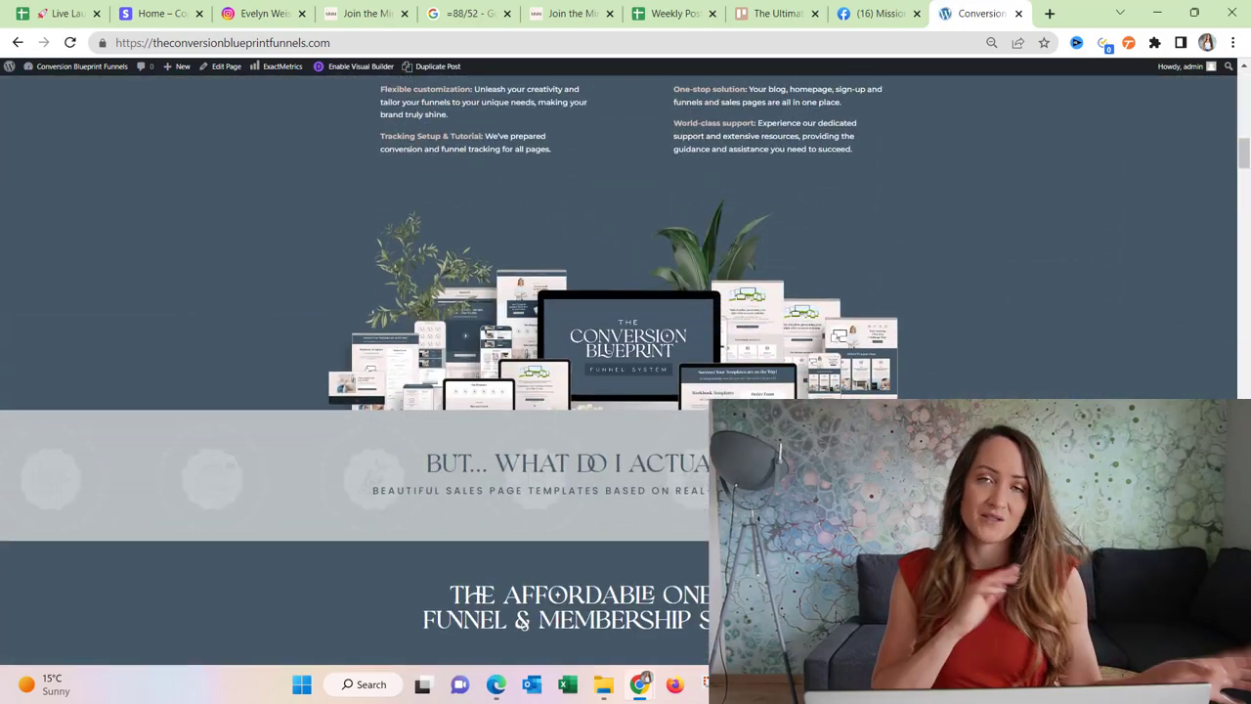
{"action": "scroll", "coordinate": [619, 371], "scroll_direction": "down", "scroll_amount": 5}
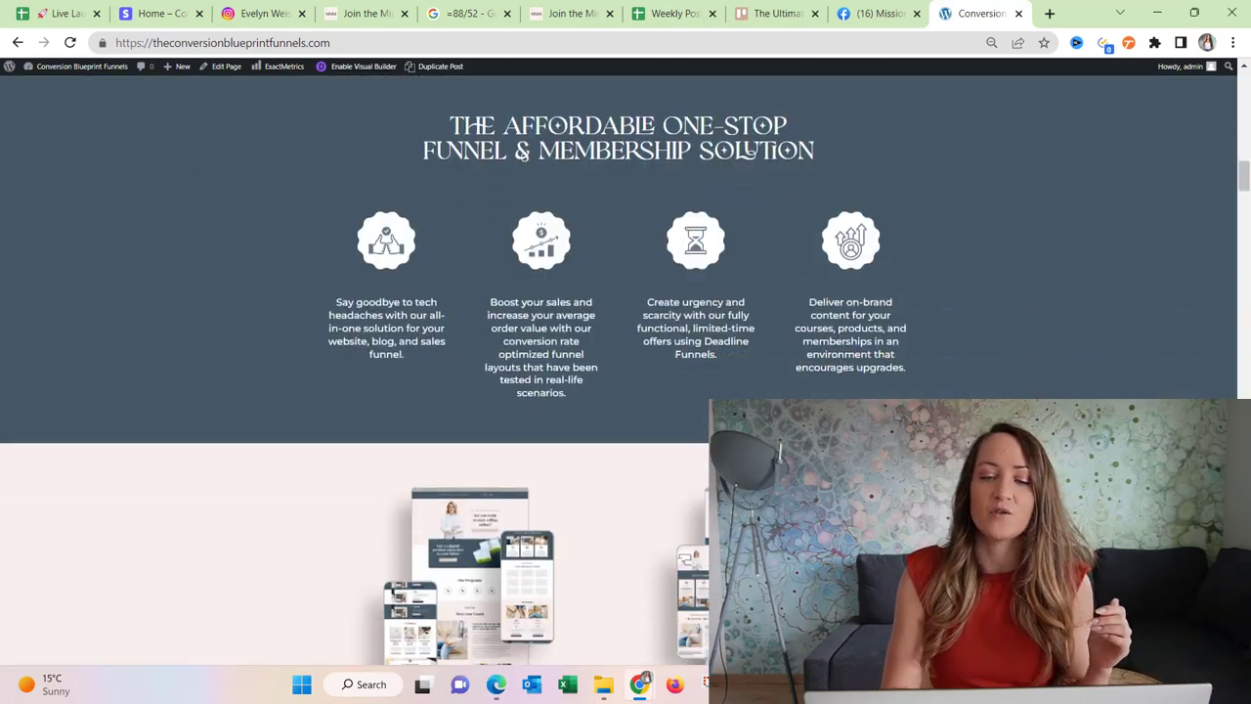
{"action": "scroll", "coordinate": [523, 153], "scroll_direction": "down", "scroll_amount": 10}
Step: Return to the Live Launch Event Dashboard and select the Total CBF Sales and Total Launch Conversion Volume figures
{"action": "left_click", "coordinate": [675, 13]}
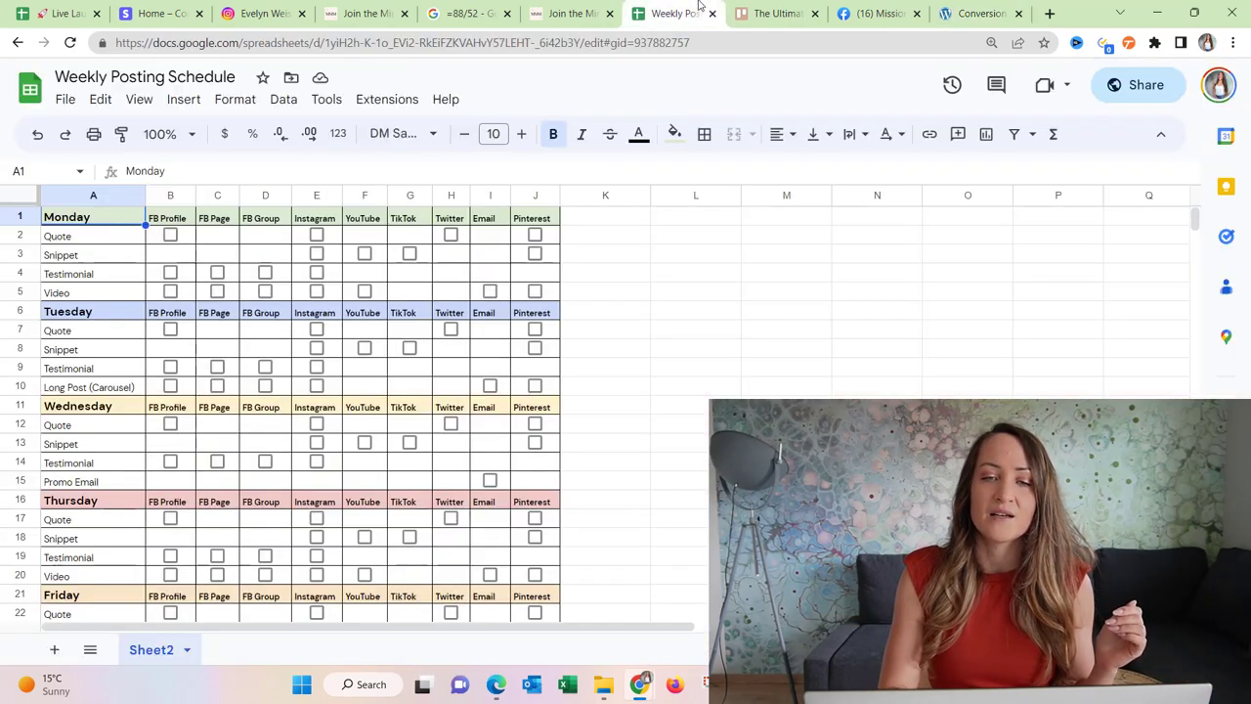
{"action": "left_click", "coordinate": [39, 10]}
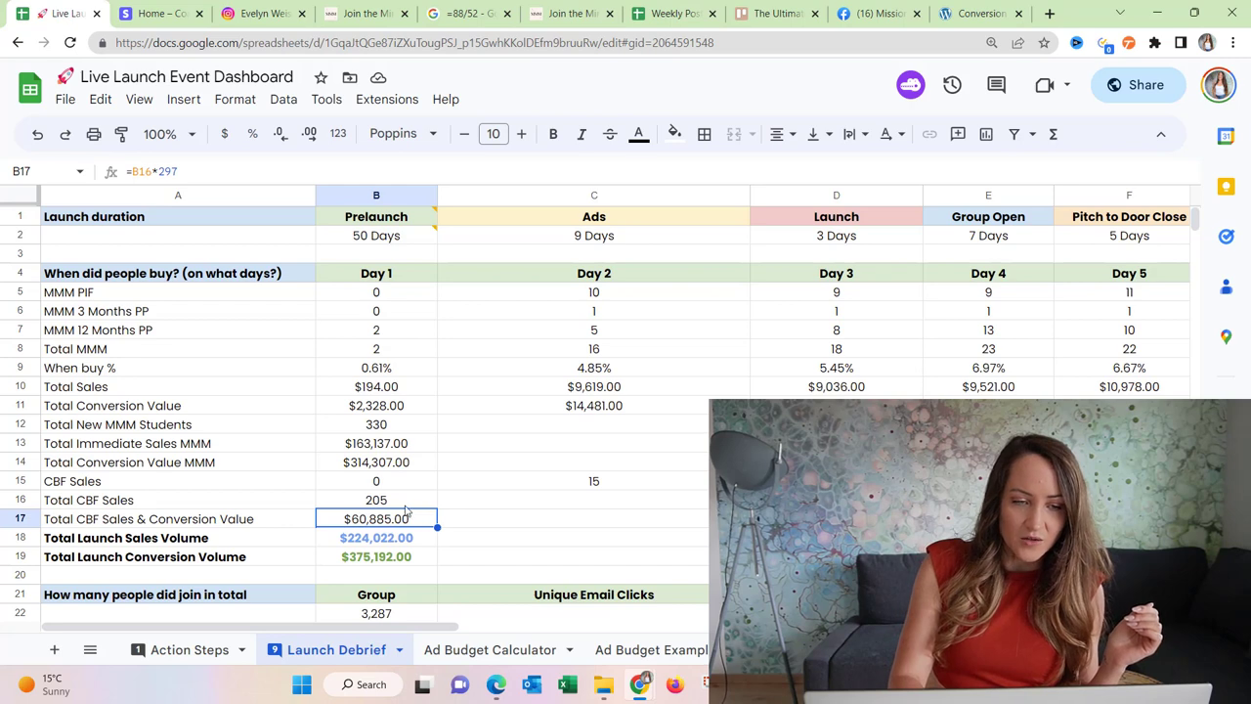
{"action": "left_click", "coordinate": [406, 507]}
{"action": "scroll", "coordinate": [406, 508], "scroll_direction": "down", "scroll_amount": 1}
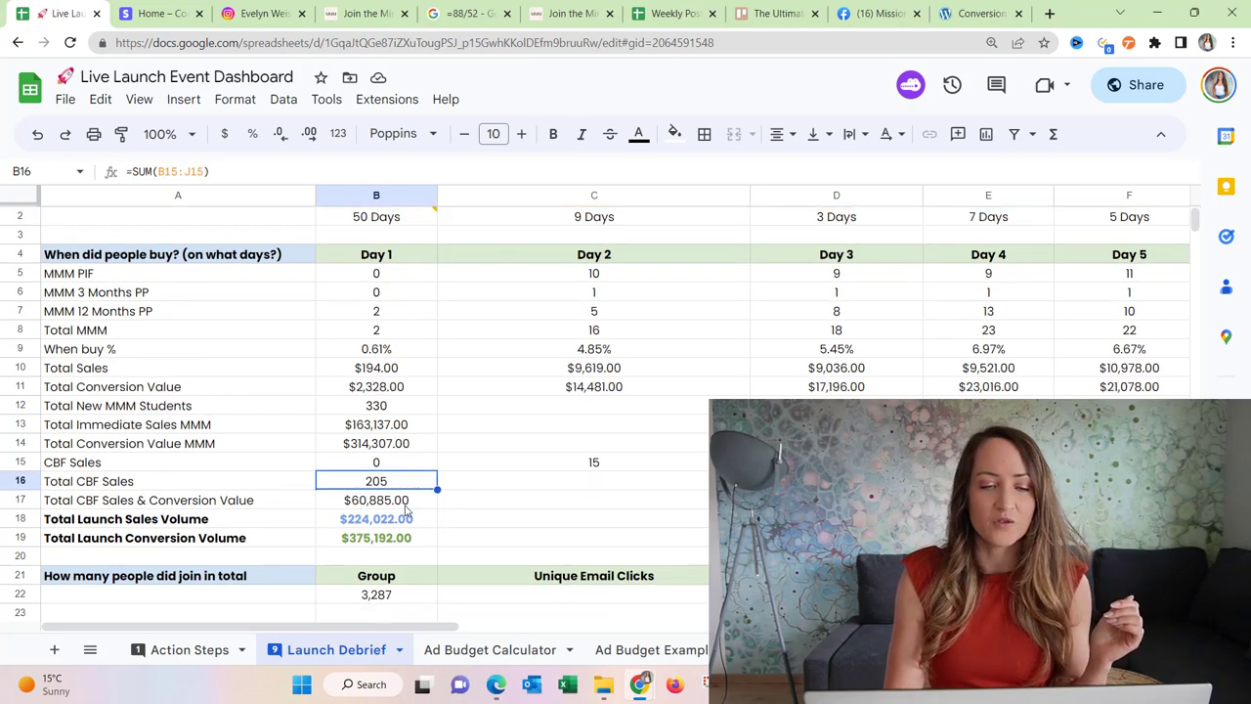
{"action": "left_click", "coordinate": [411, 545]}
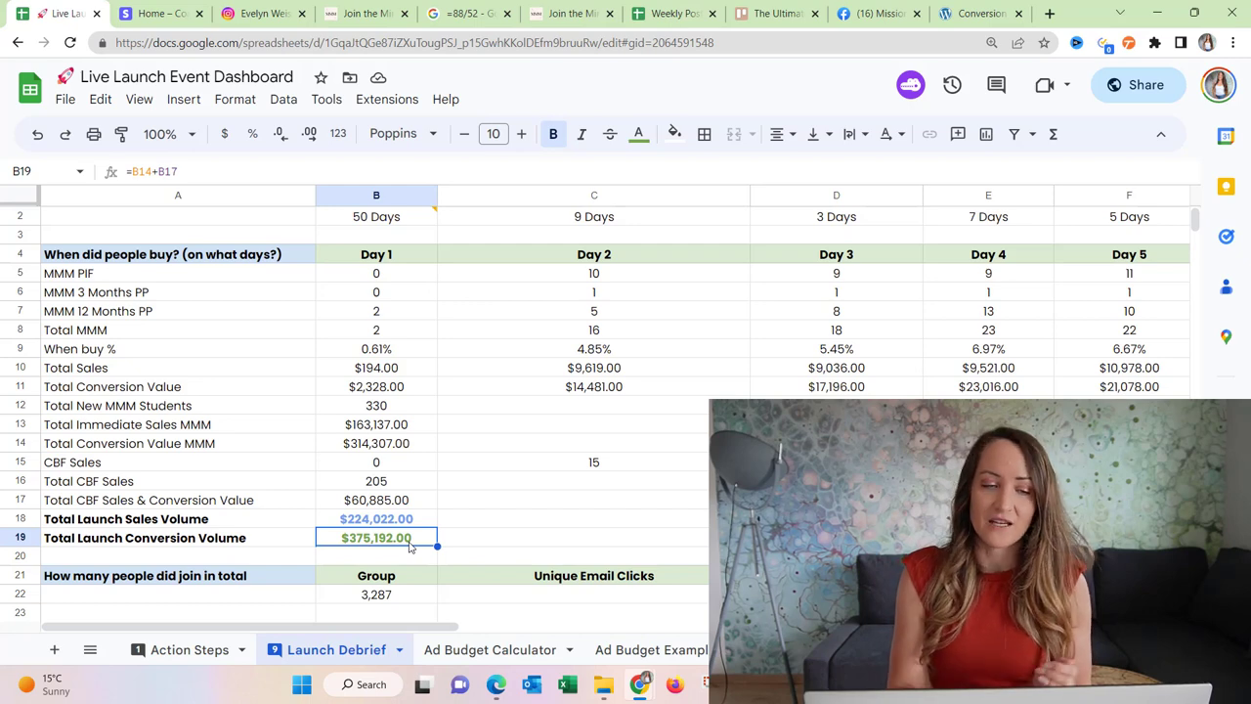
Step: Select the Group total under How many people did join in total, and view the Mission Membership Facebook group page
{"action": "scroll", "coordinate": [410, 545], "scroll_direction": "down", "scroll_amount": 4}
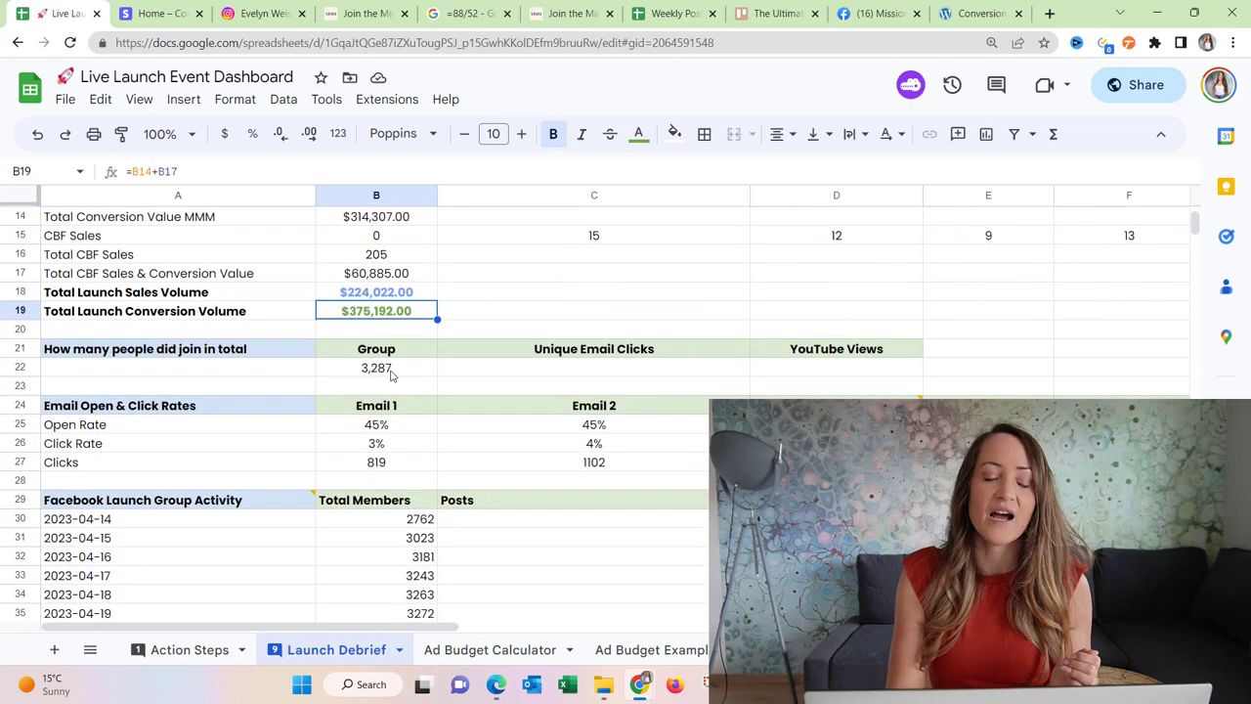
{"action": "left_click", "coordinate": [399, 371]}
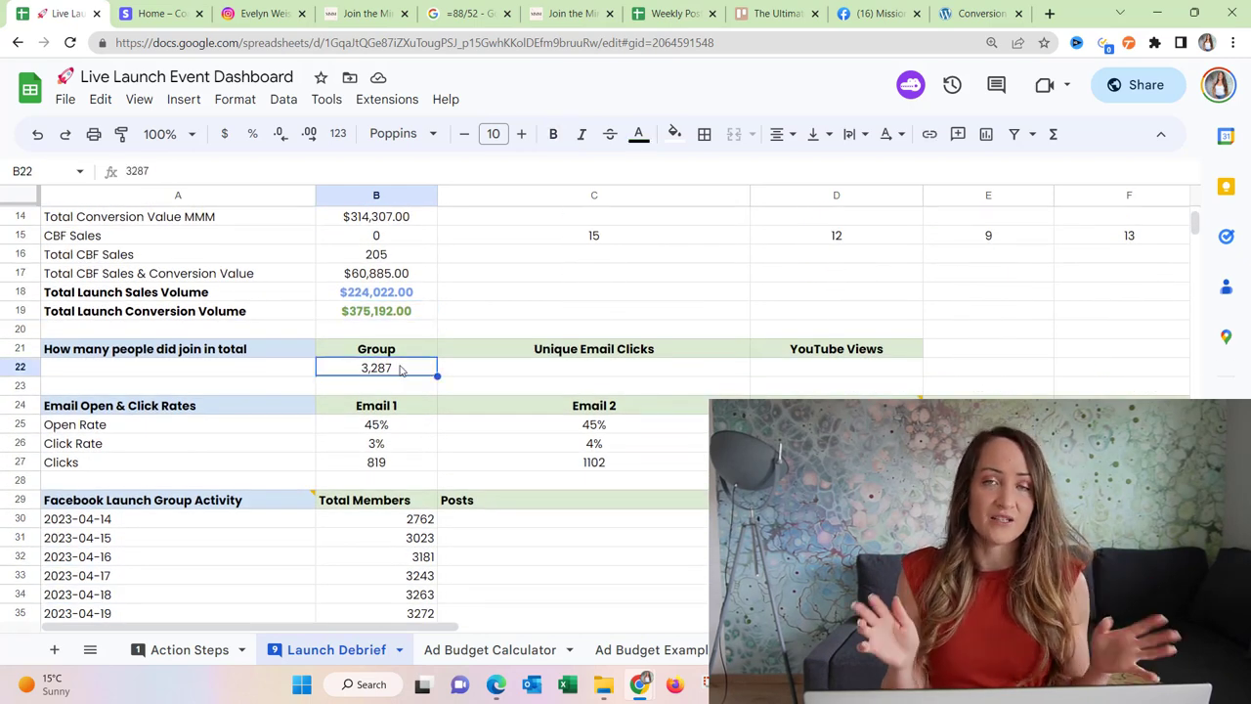
{"action": "left_click", "coordinate": [875, 14]}
{"action": "scroll", "coordinate": [564, 453], "scroll_direction": "down", "scroll_amount": 2}
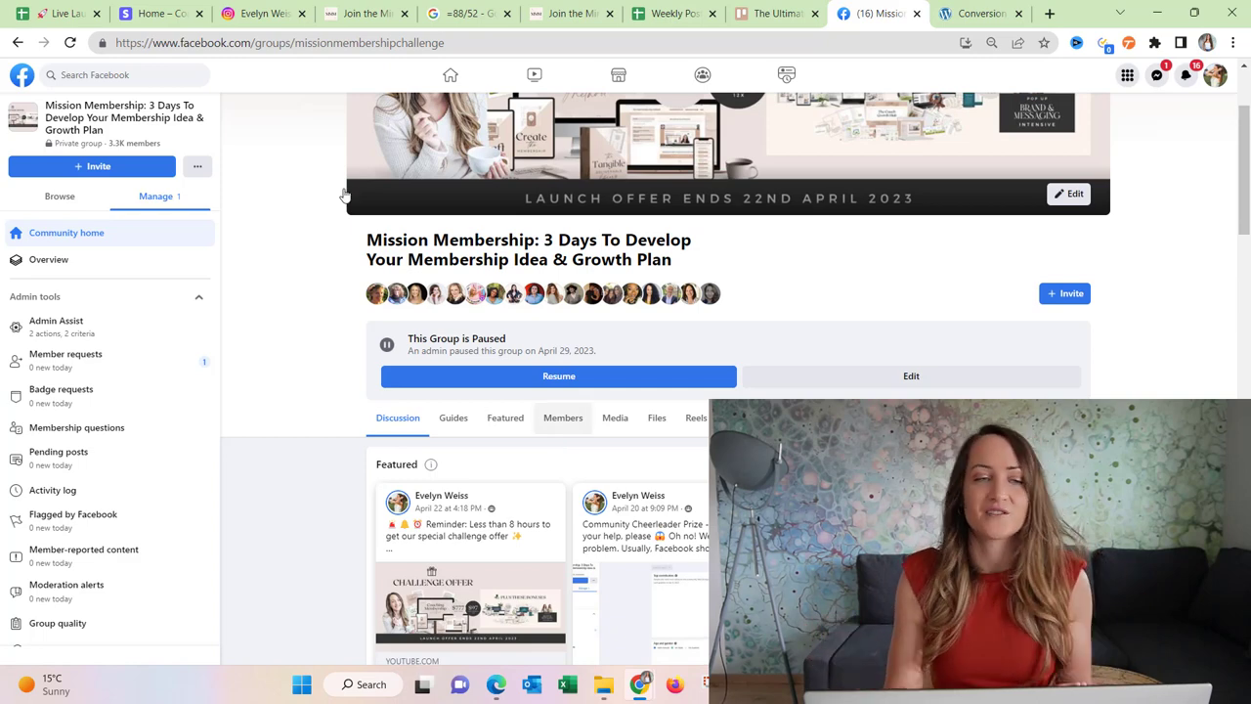
Step: Back in the launch dashboard, highlight the Email Open & Click Rates header row and review the columns for all emails
{"action": "left_click", "coordinate": [31, 6]}
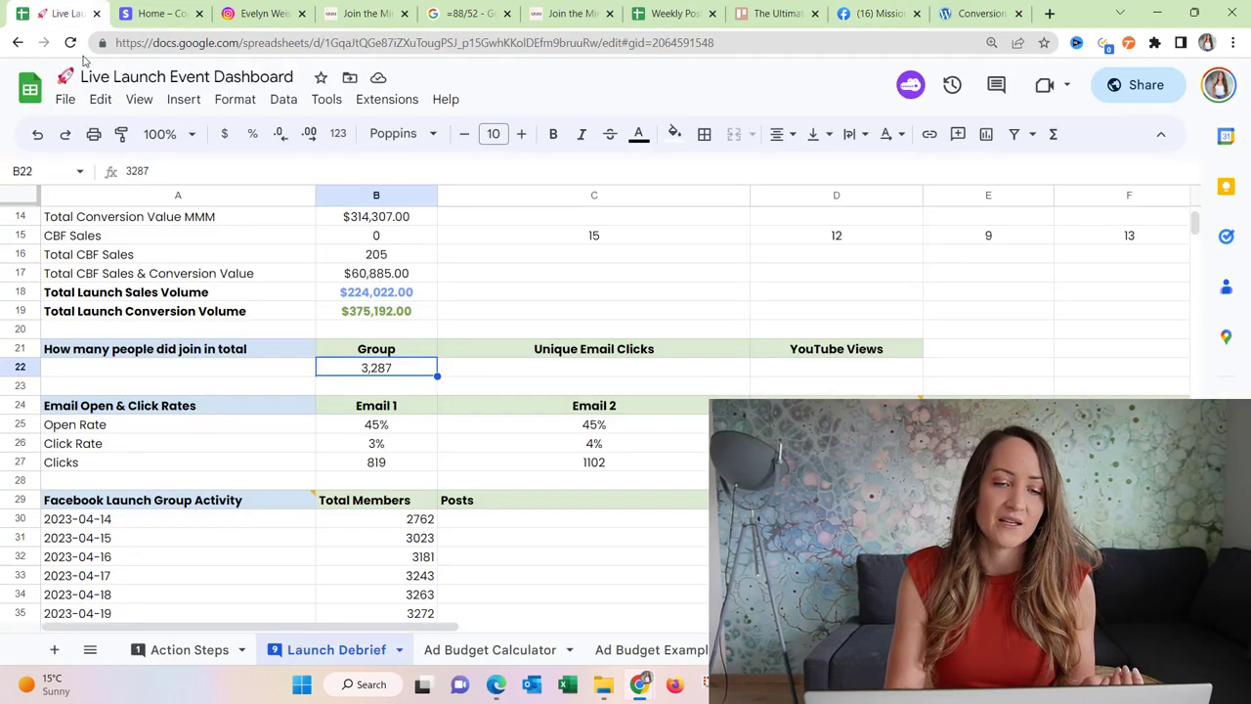
{"action": "left_click", "coordinate": [392, 425]}
{"action": "left_click", "coordinate": [19, 405]}
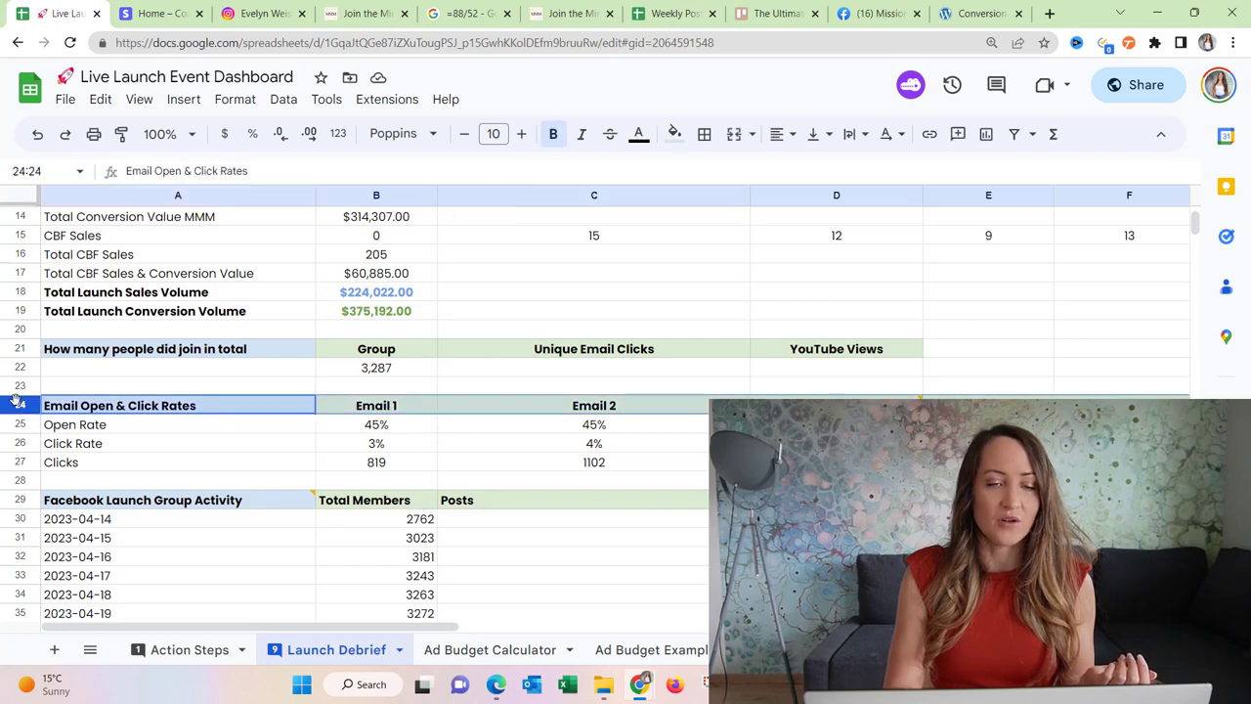
{"action": "scroll", "coordinate": [643, 490], "scroll_direction": "right", "scroll_amount": 15}
{"action": "scroll", "coordinate": [643, 490], "scroll_direction": "left", "scroll_amount": 12}
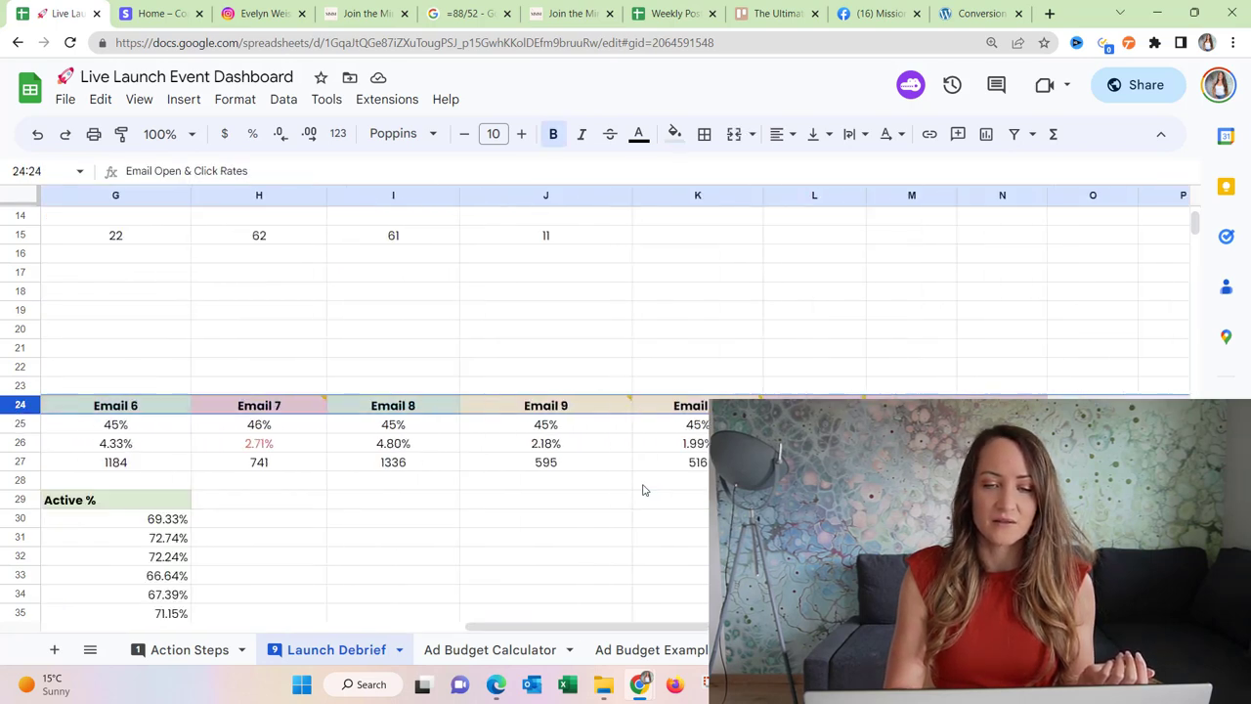
{"action": "scroll", "coordinate": [643, 489], "scroll_direction": "left", "scroll_amount": 5}
{"action": "scroll", "coordinate": [643, 490], "scroll_direction": "right", "scroll_amount": 8}
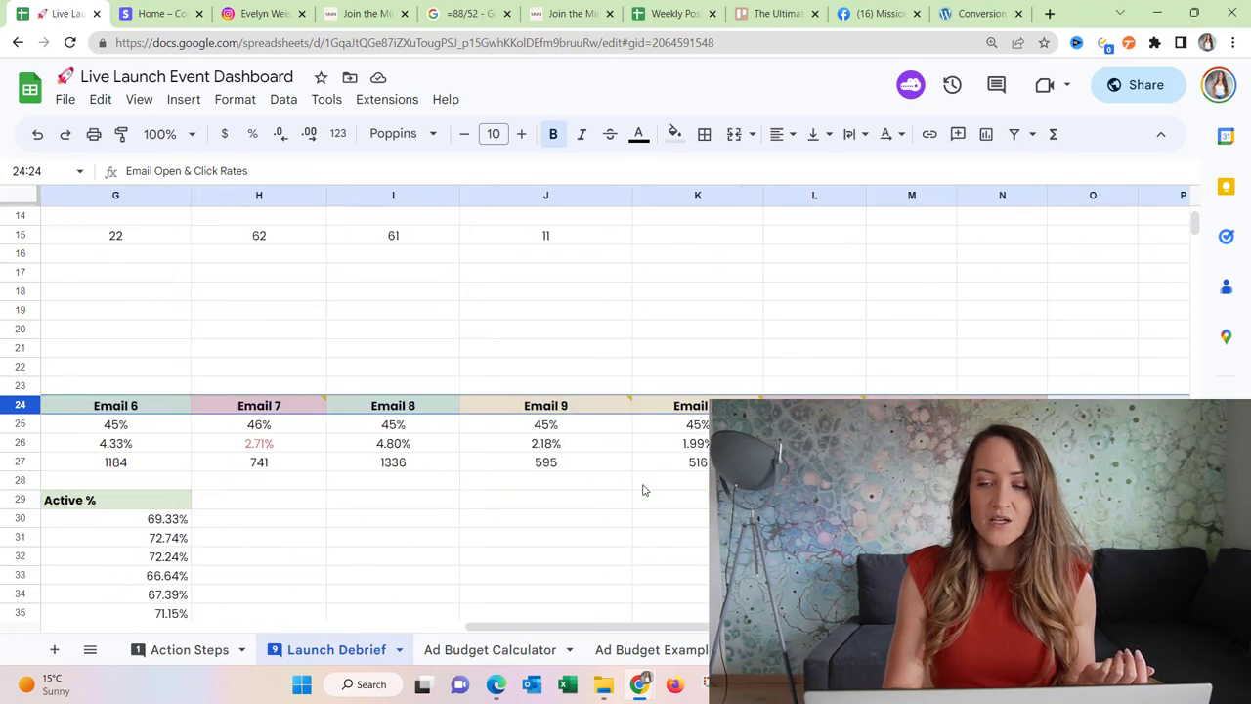
{"action": "scroll", "coordinate": [644, 490], "scroll_direction": "left", "scroll_amount": 6}
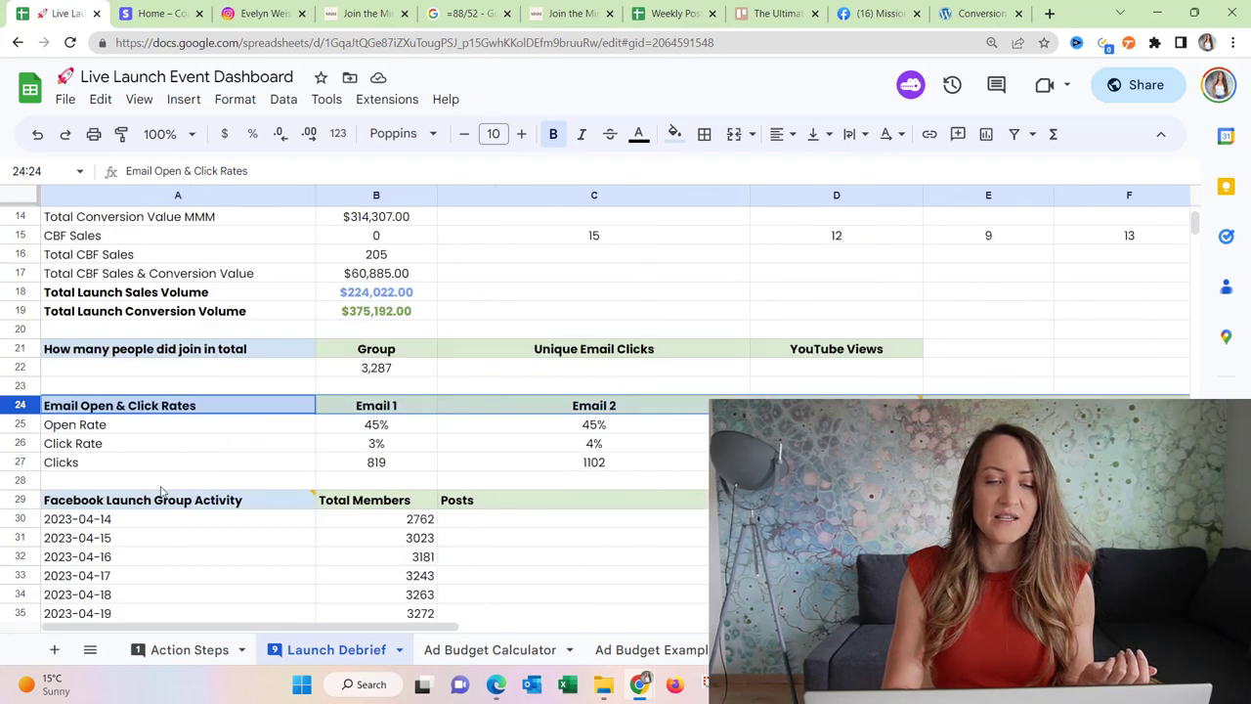
Step: Highlight the email Open Rate row and compare the rates across all the launch emails
{"action": "left_click", "coordinate": [20, 425]}
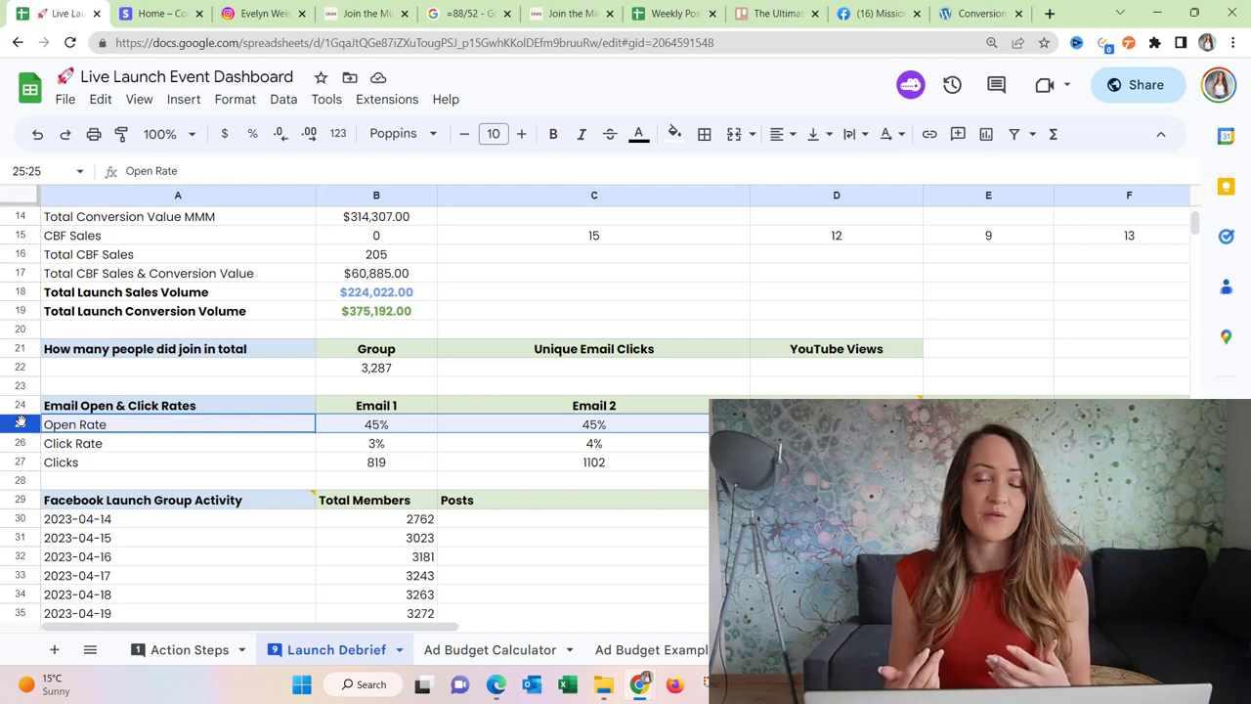
{"action": "scroll", "coordinate": [21, 422], "scroll_direction": "right", "scroll_amount": 15}
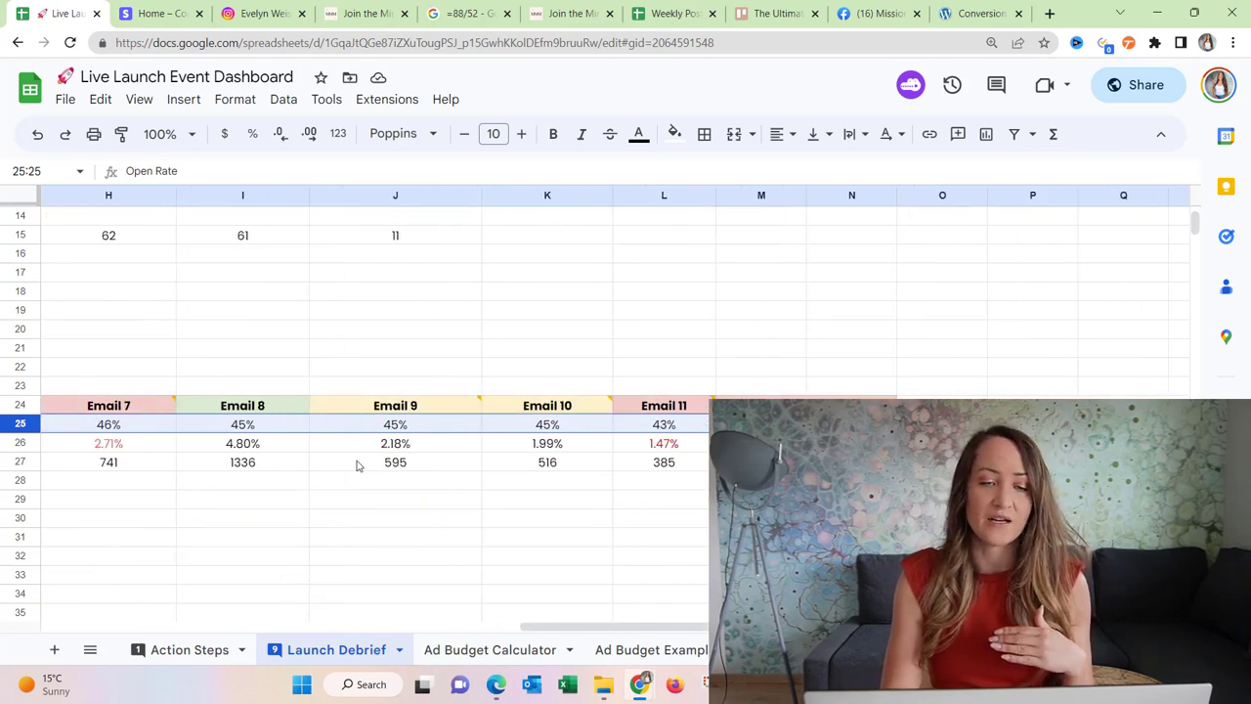
{"action": "scroll", "coordinate": [360, 466], "scroll_direction": "left", "scroll_amount": 15}
Step: Highlight the email Click Rate row, then select the click rates of Email 7 and Email 11
{"action": "left_click", "coordinate": [21, 443]}
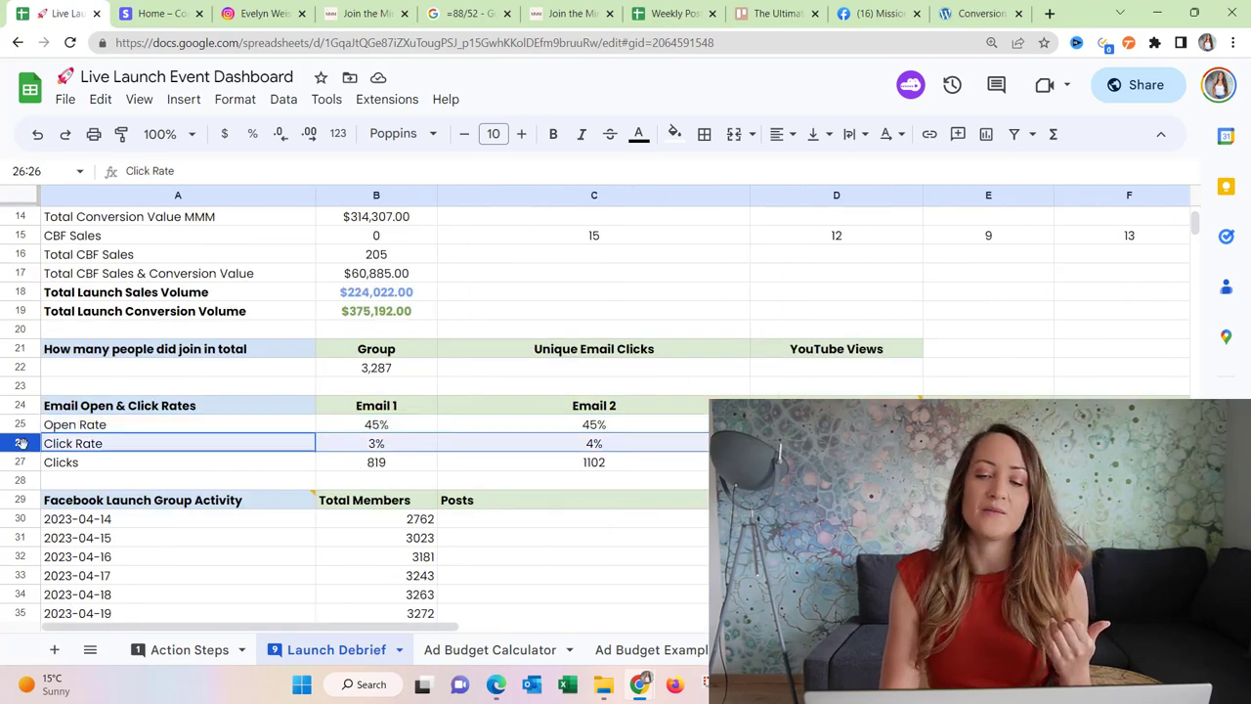
{"action": "scroll", "coordinate": [21, 443], "scroll_direction": "right", "scroll_amount": 3}
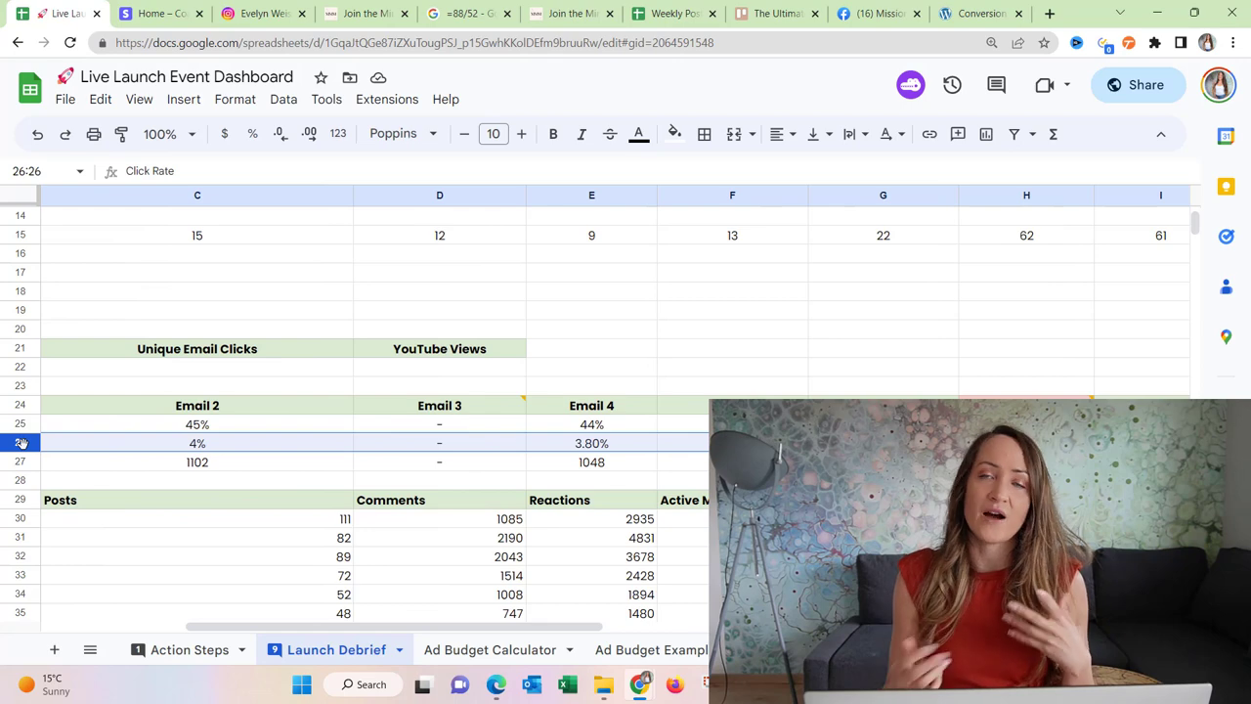
{"action": "scroll", "coordinate": [20, 443], "scroll_direction": "right", "scroll_amount": 8}
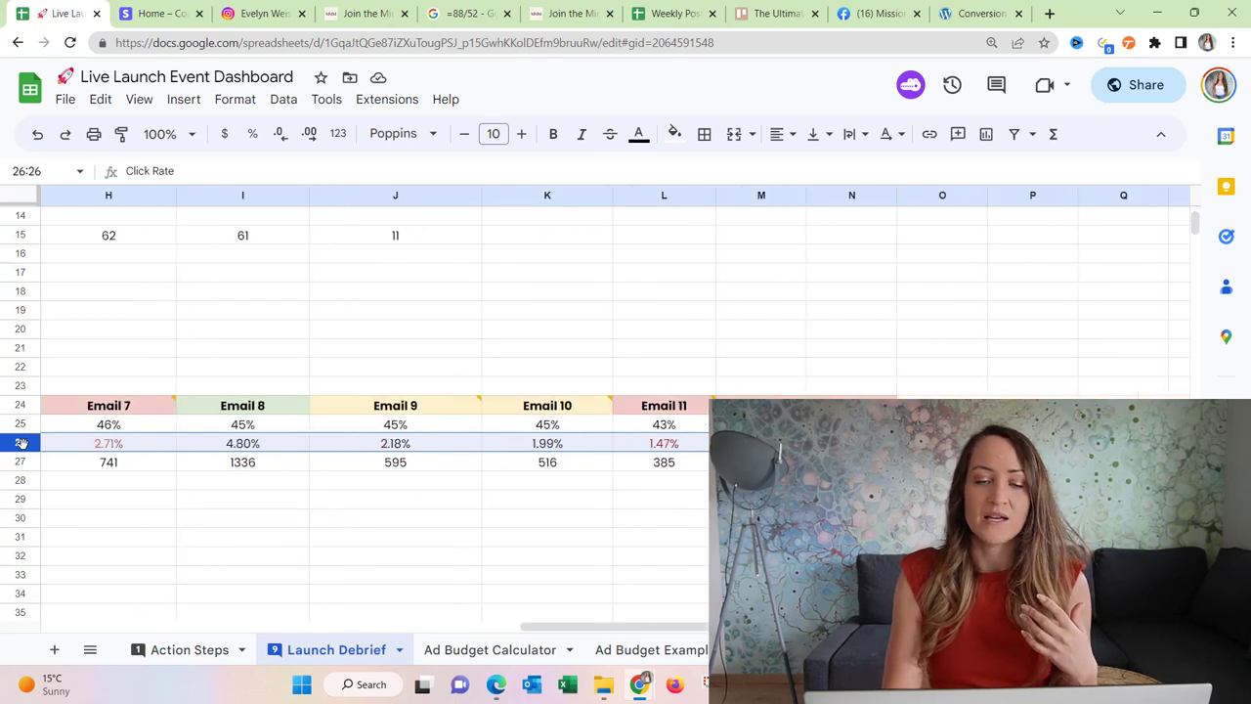
{"action": "left_click", "coordinate": [124, 449]}
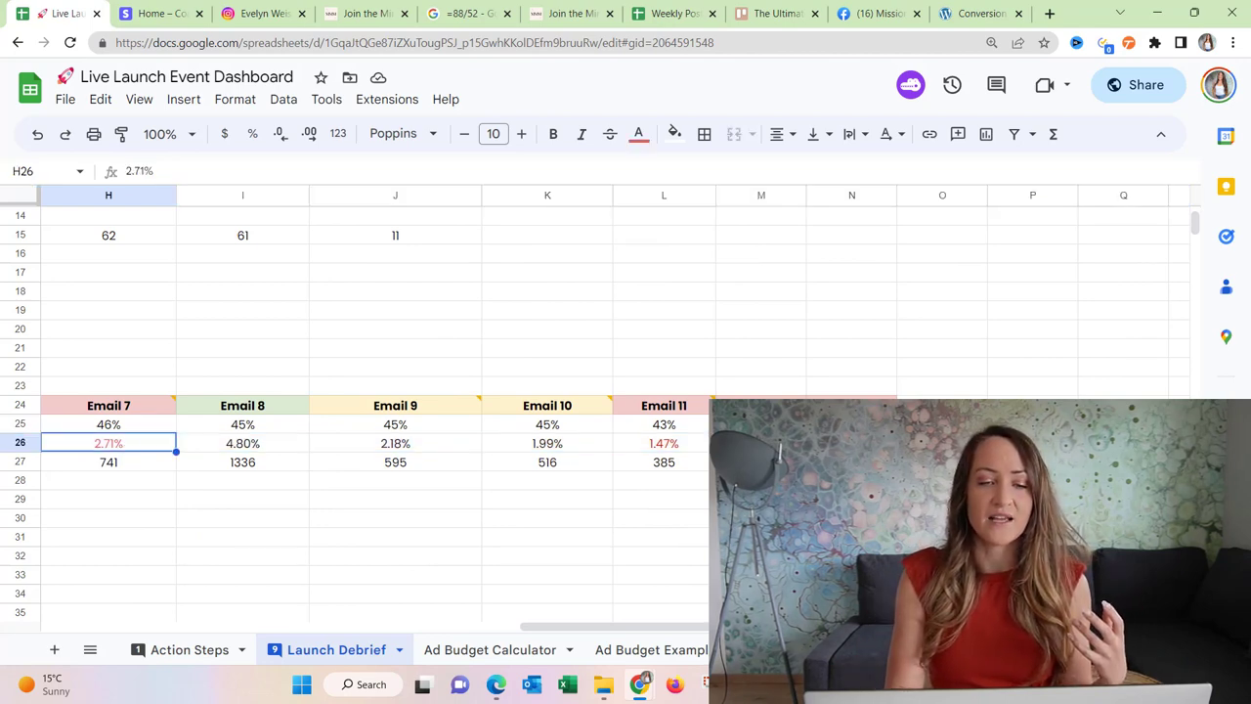
{"action": "left_click", "coordinate": [690, 449]}
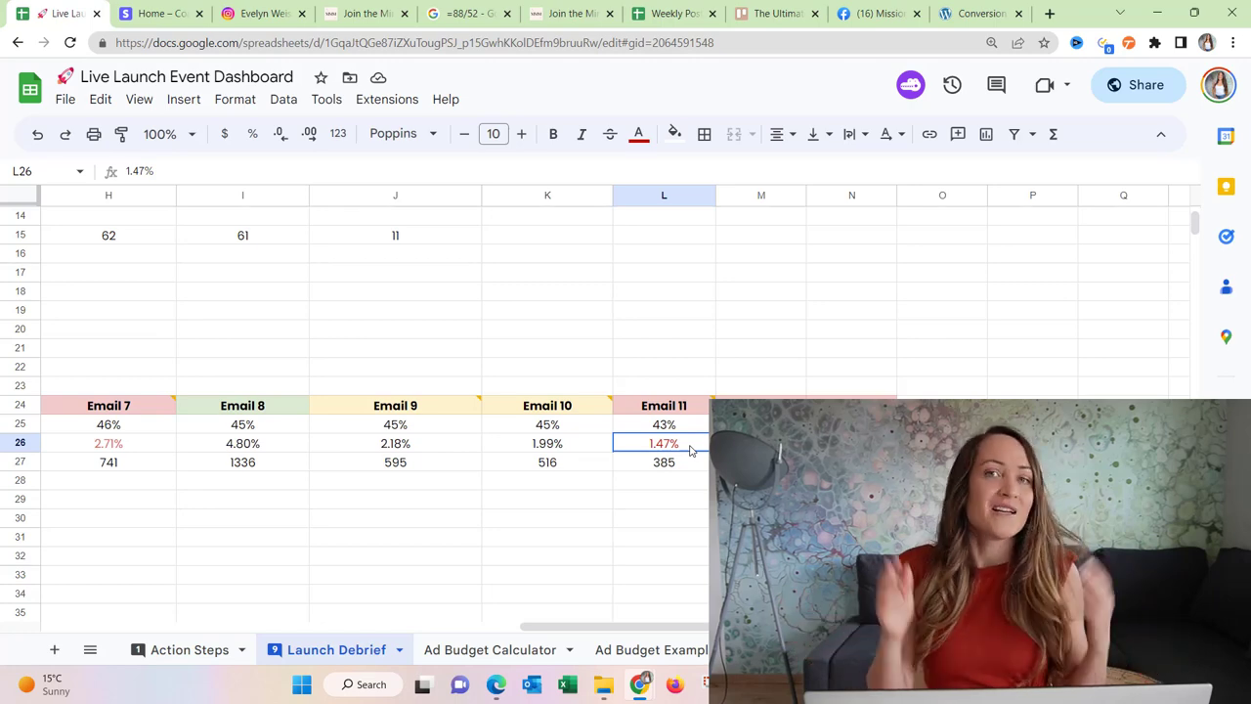
Step: In Facebook Launch Group Activity, select the Total Members figures for 2023-04-14 and 2023-04-22
{"action": "scroll", "coordinate": [690, 450], "scroll_direction": "left", "scroll_amount": 10}
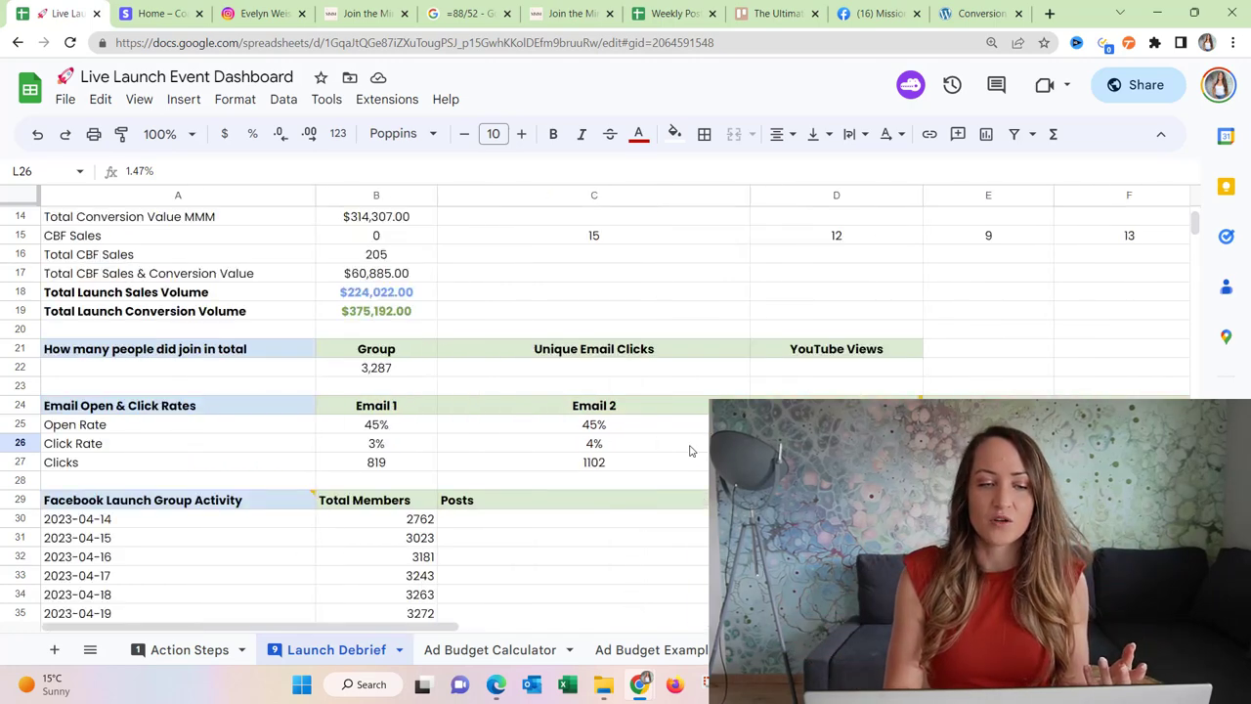
{"action": "scroll", "coordinate": [689, 450], "scroll_direction": "down", "scroll_amount": 5}
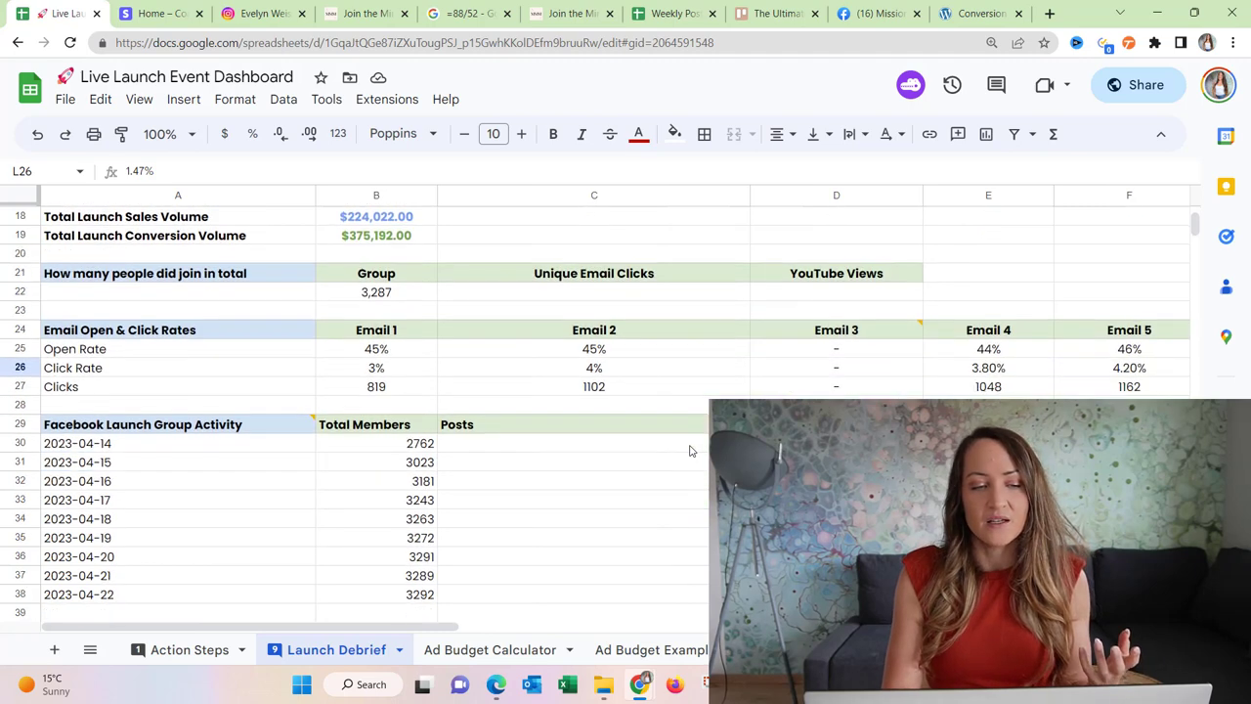
{"action": "scroll", "coordinate": [689, 450], "scroll_direction": "down", "scroll_amount": 1}
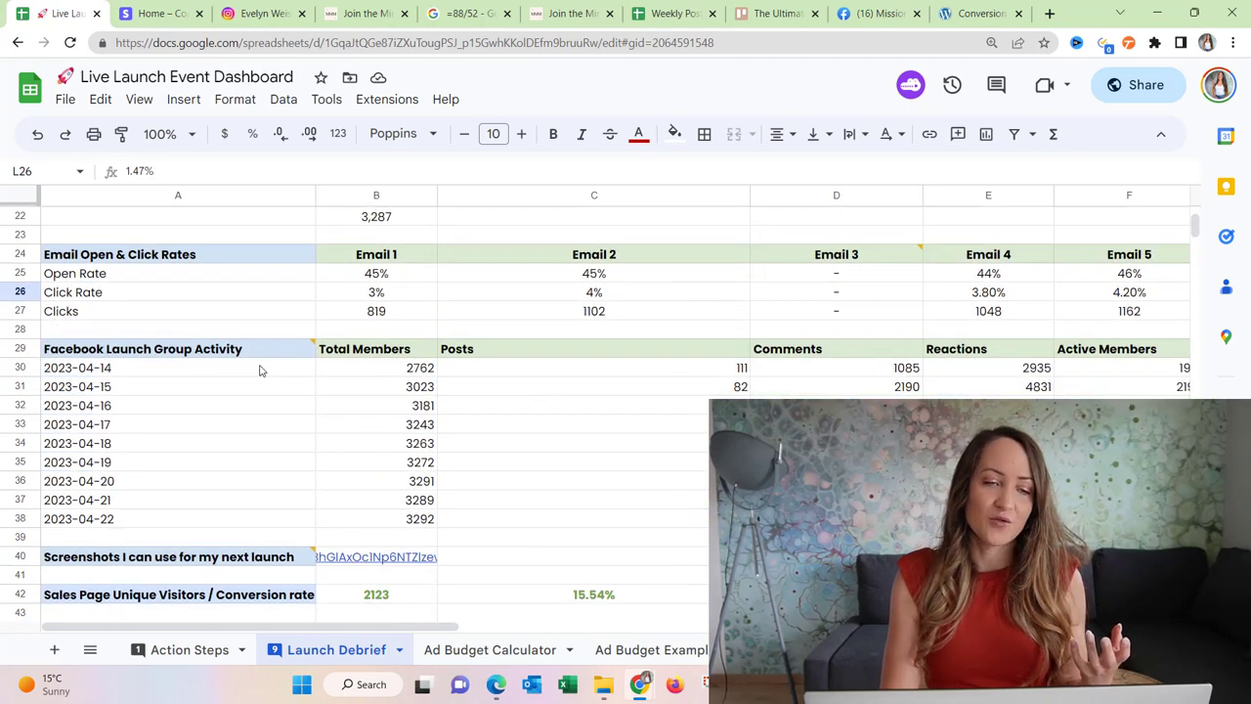
{"action": "mouse_move", "coordinate": [277, 358]}
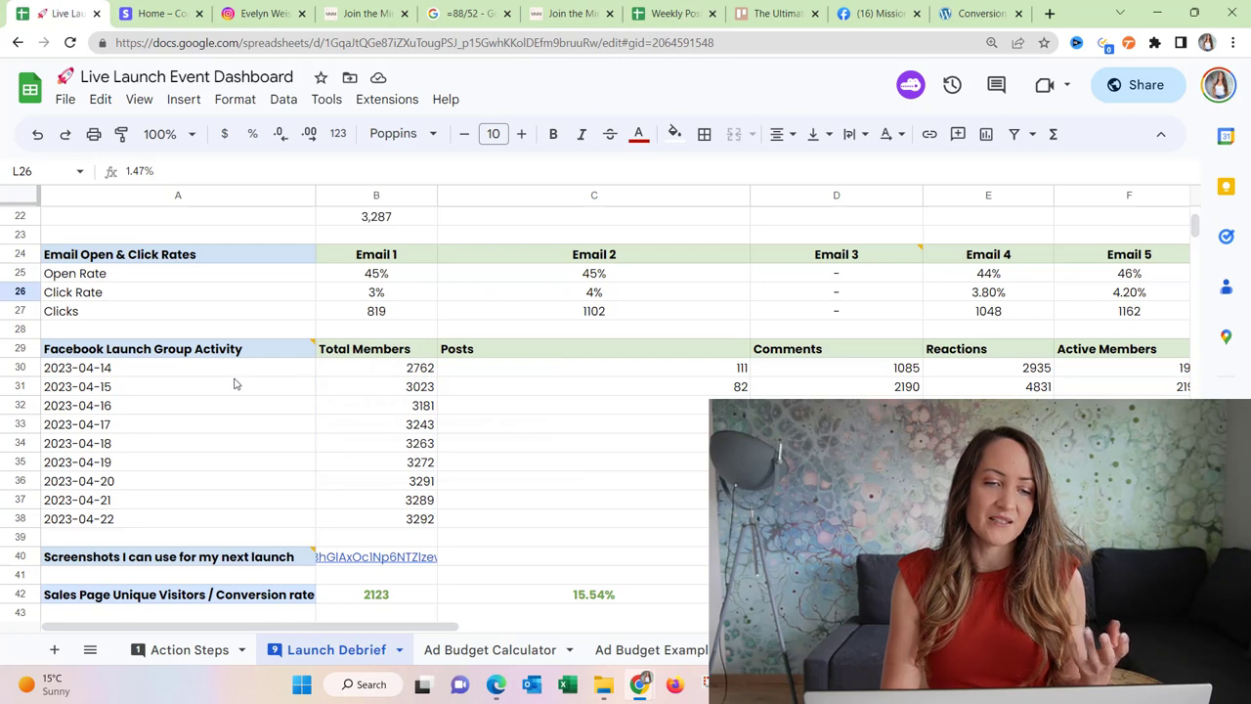
{"action": "left_click", "coordinate": [405, 374]}
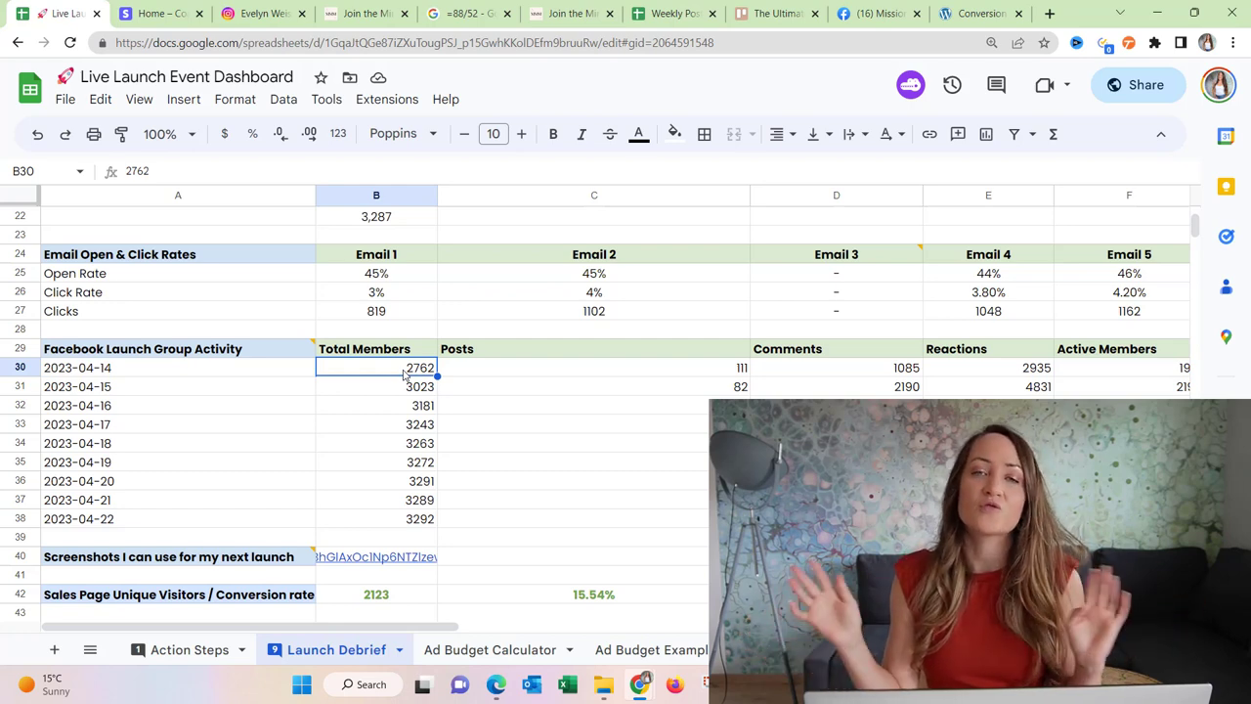
{"action": "left_click", "coordinate": [398, 519]}
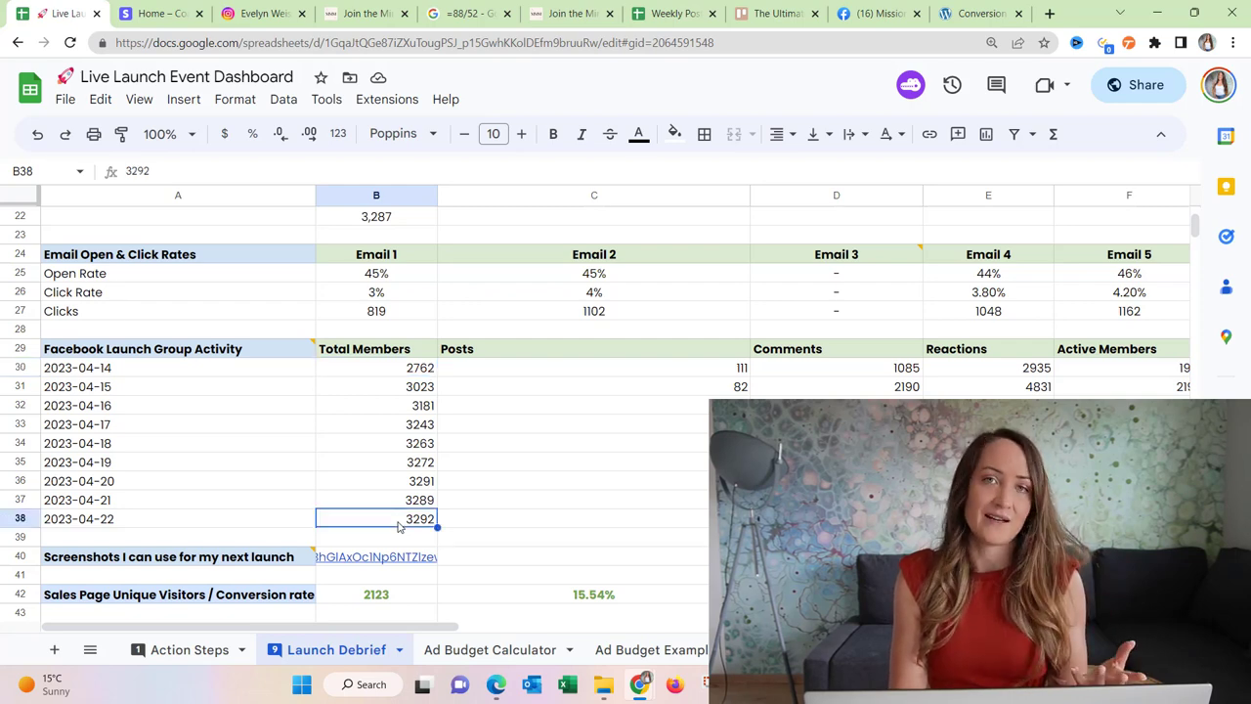
Step: Review the Active % column of the group activity table, highlighting G30:G38 and selecting the cells for the first three days
{"action": "scroll", "coordinate": [398, 525], "scroll_direction": "right", "scroll_amount": 2}
{"action": "scroll", "coordinate": [411, 459], "scroll_direction": "left", "scroll_amount": 2}
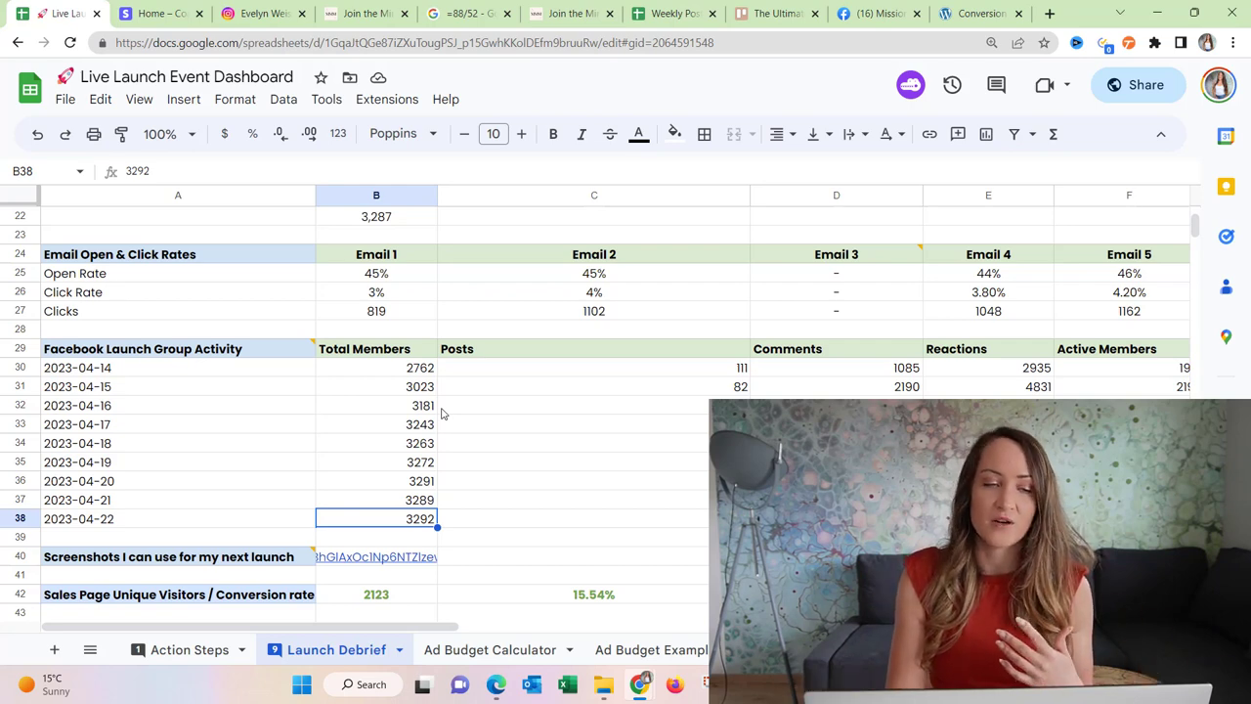
{"action": "scroll", "coordinate": [441, 413], "scroll_direction": "right", "scroll_amount": 3}
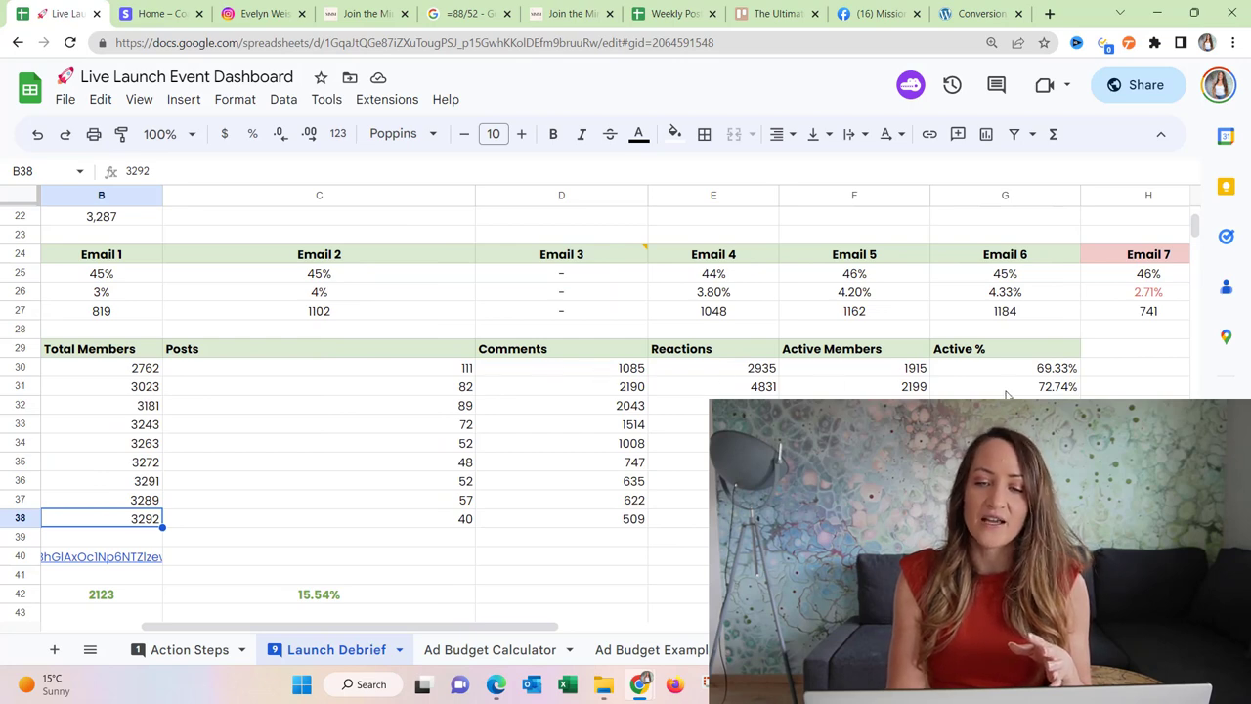
{"action": "left_click", "coordinate": [1041, 369]}
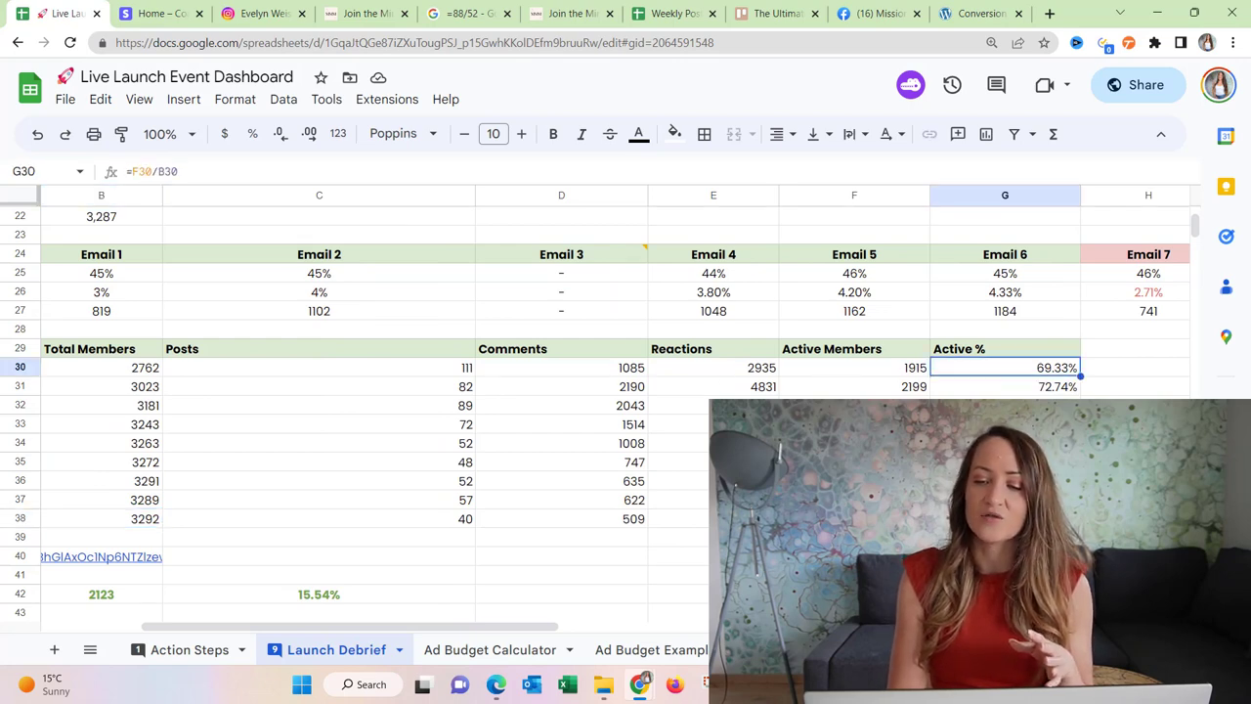
{"action": "left_click_drag", "start_coordinate": [1005, 518], "coordinate": [965, 377]}
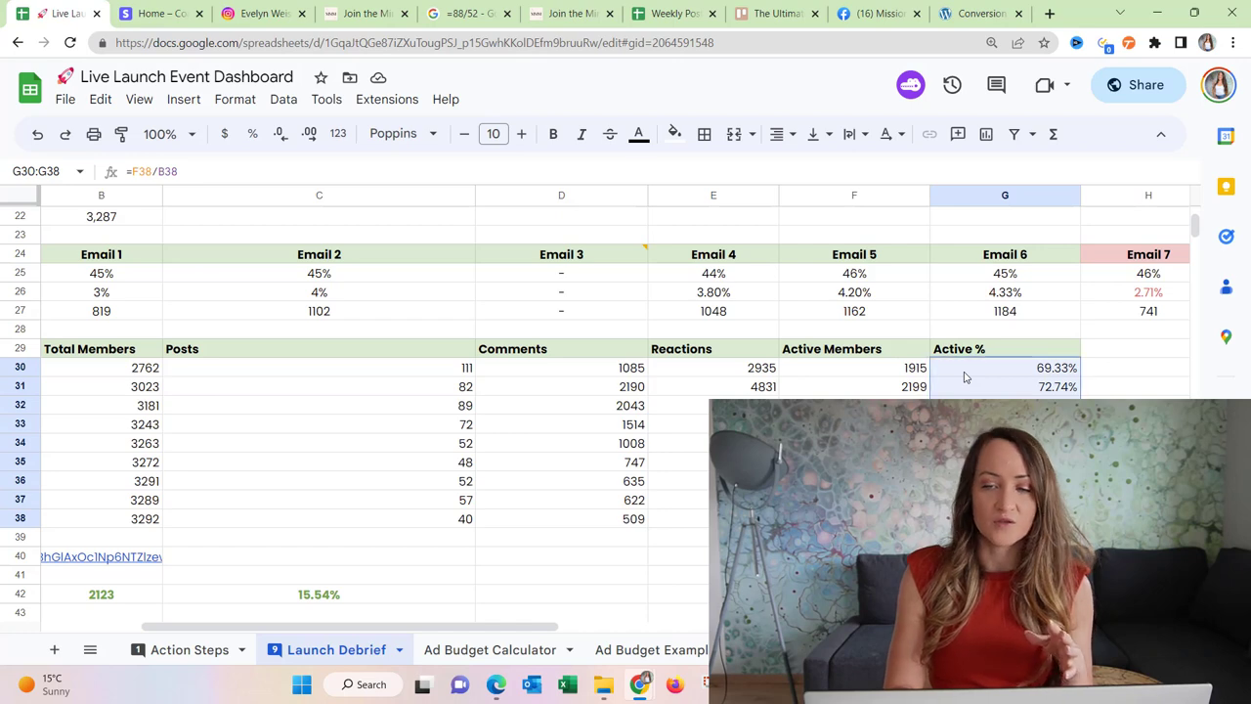
{"action": "left_click", "coordinate": [1005, 405]}
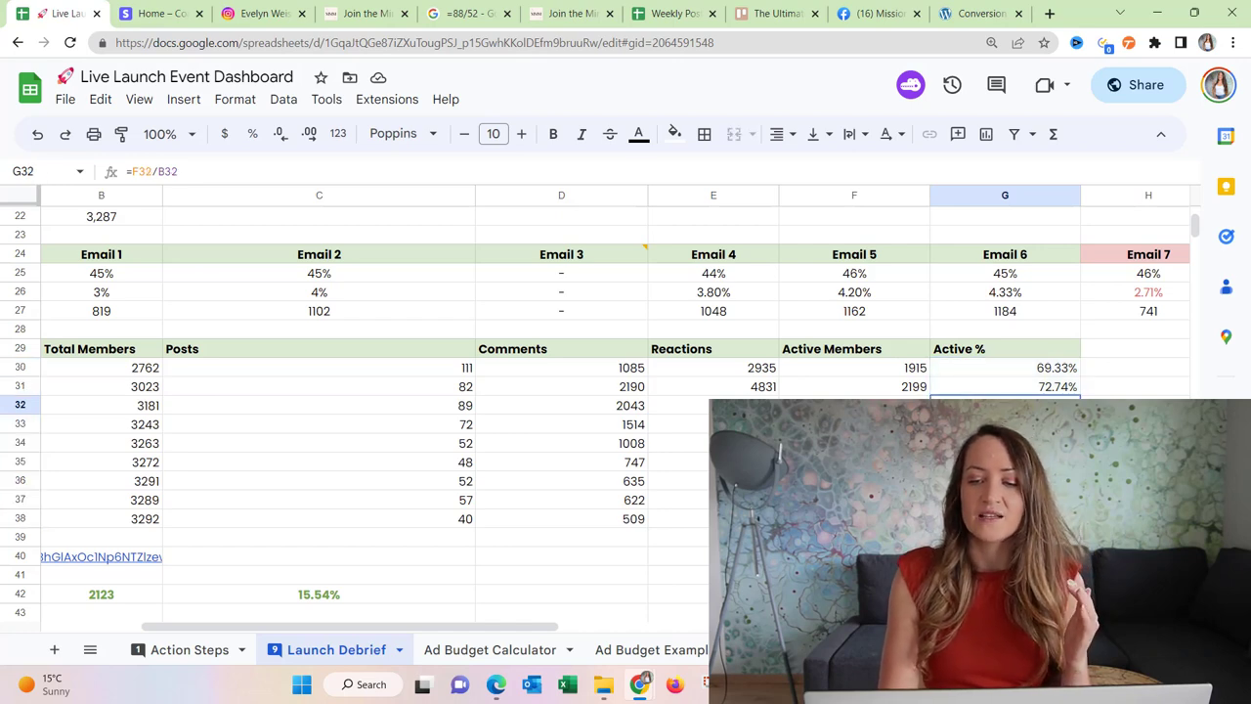
{"action": "left_click", "coordinate": [993, 389]}
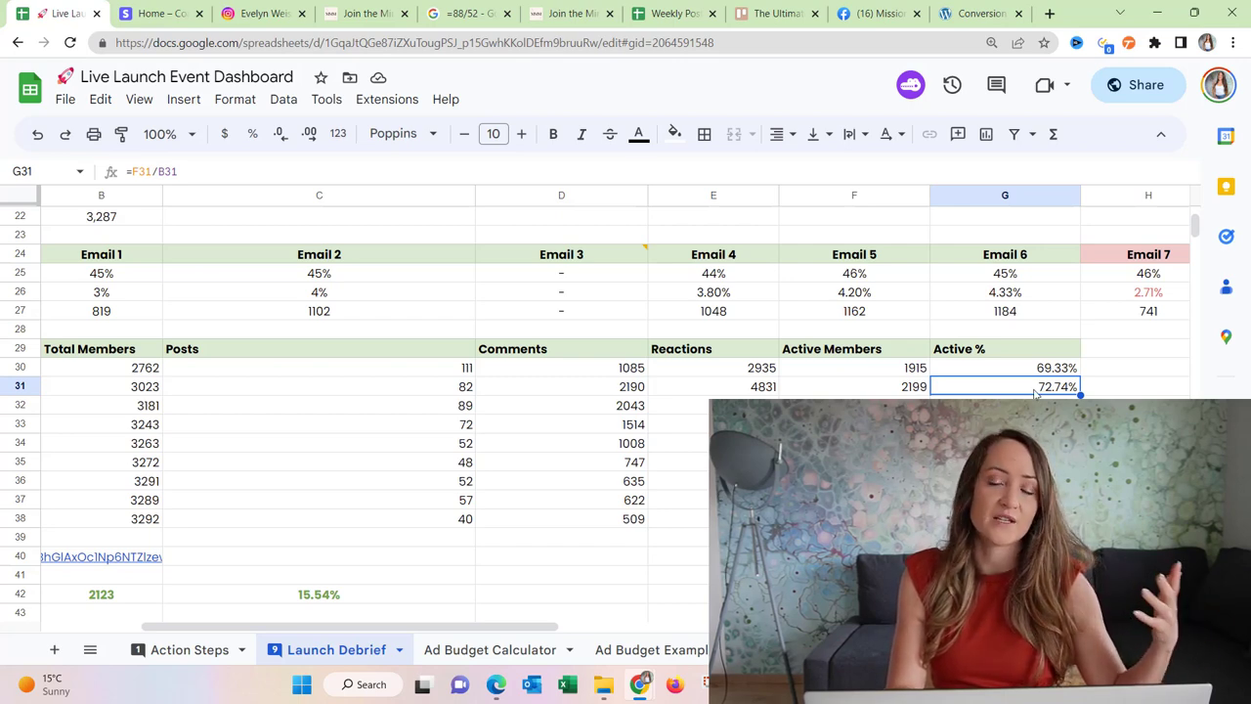
Step: Open the Live Launch Event Feedback document linked beside "Screenshots I can use for my next launch", then close it again
{"action": "scroll", "coordinate": [1034, 391], "scroll_direction": "down", "scroll_amount": 1}
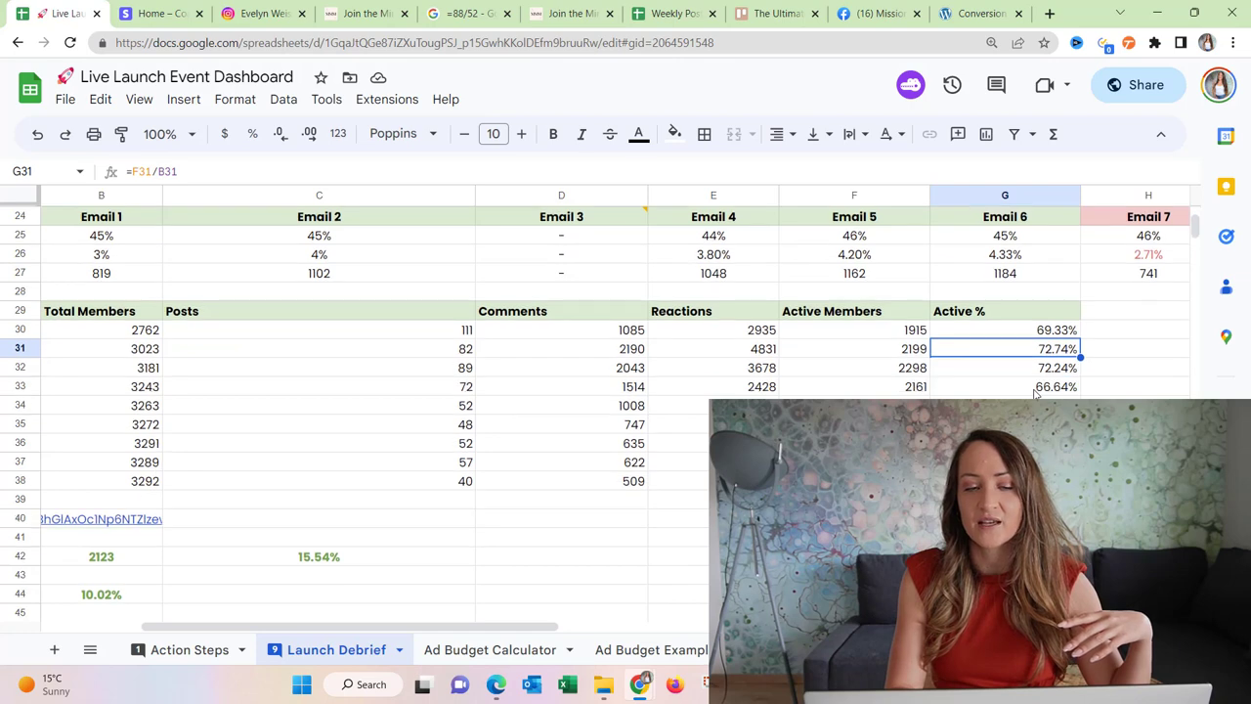
{"action": "scroll", "coordinate": [456, 583], "scroll_direction": "left", "scroll_amount": 2}
{"action": "scroll", "coordinate": [456, 583], "scroll_direction": "down", "scroll_amount": 3}
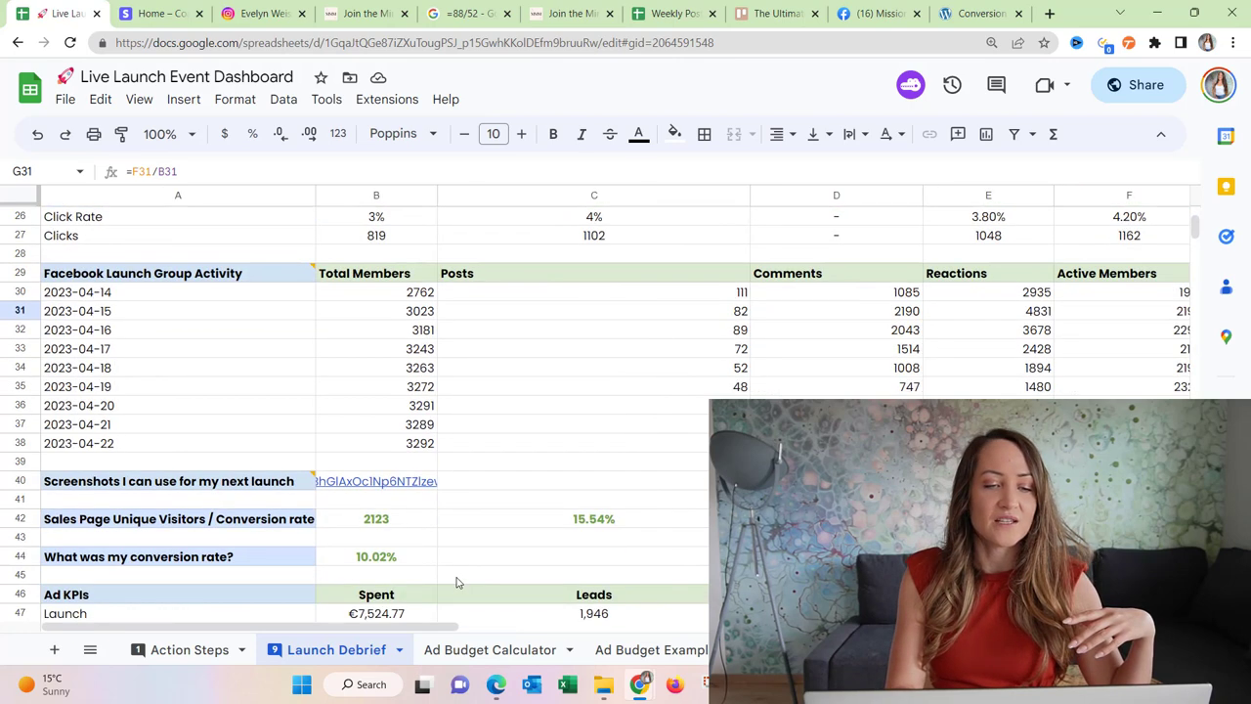
{"action": "left_click", "coordinate": [404, 413]}
{"action": "left_click_drag", "start_coordinate": [404, 418], "coordinate": [405, 430]}
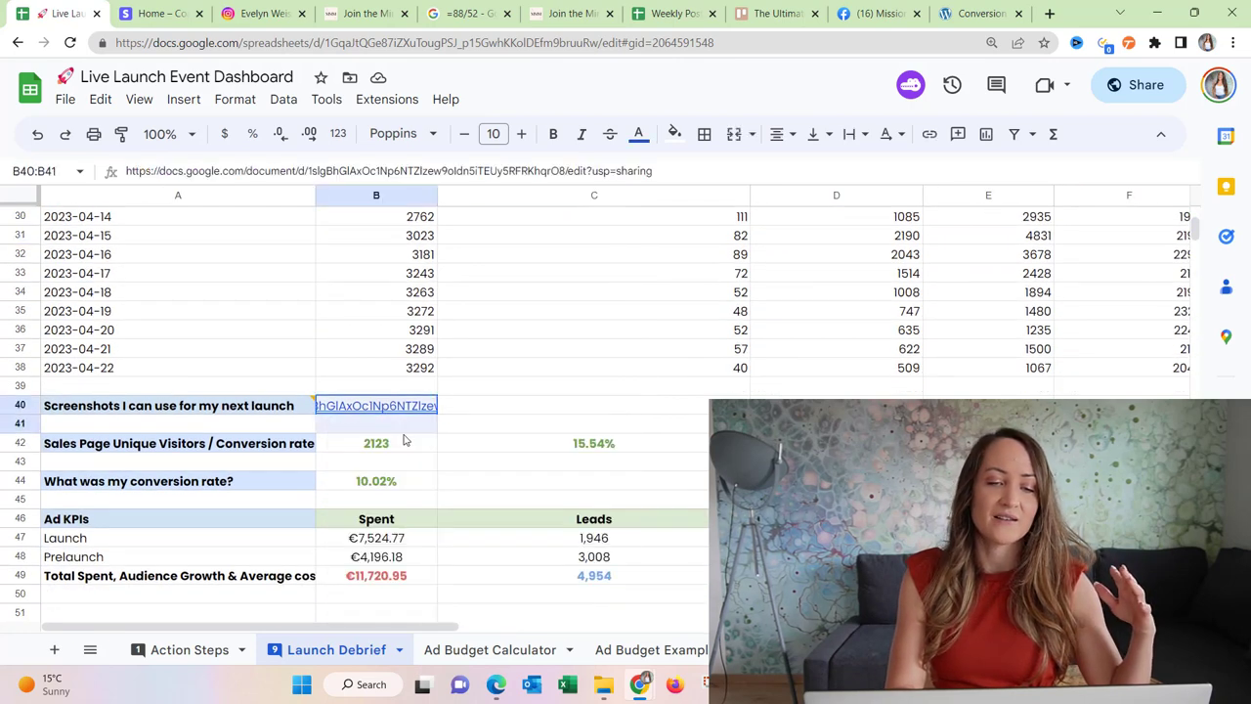
{"action": "left_click", "coordinate": [393, 410]}
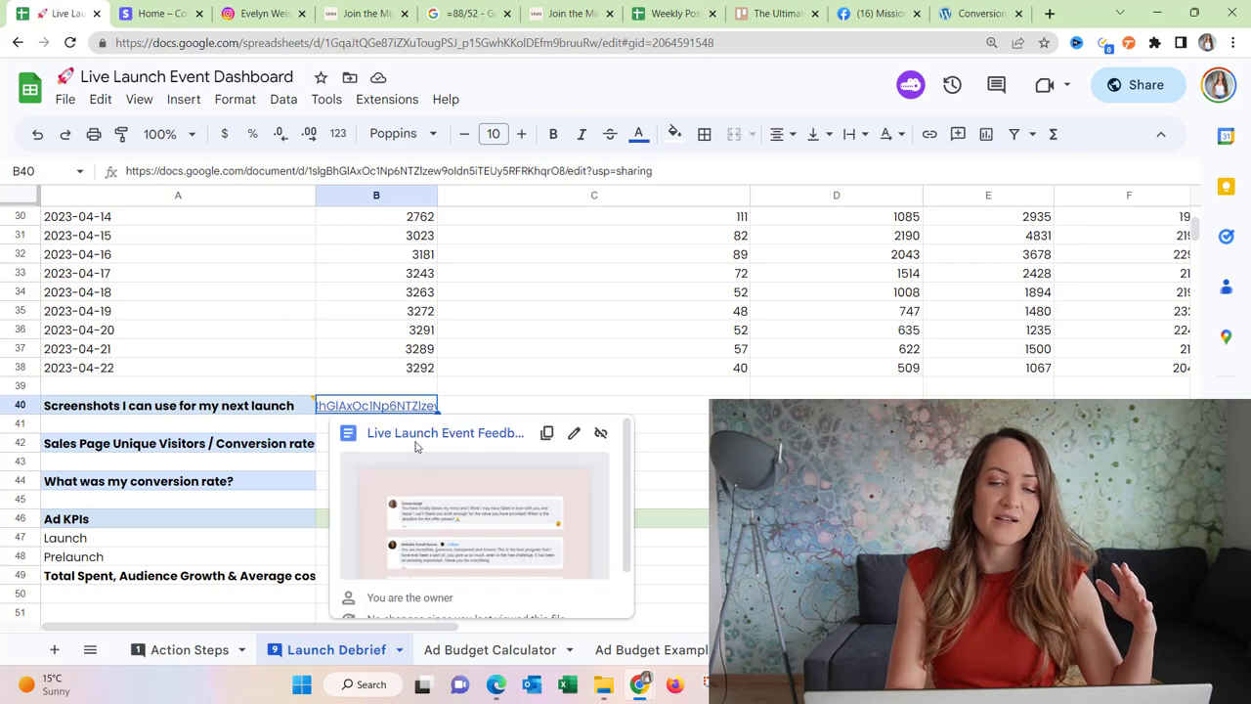
{"action": "left_click", "coordinate": [414, 433]}
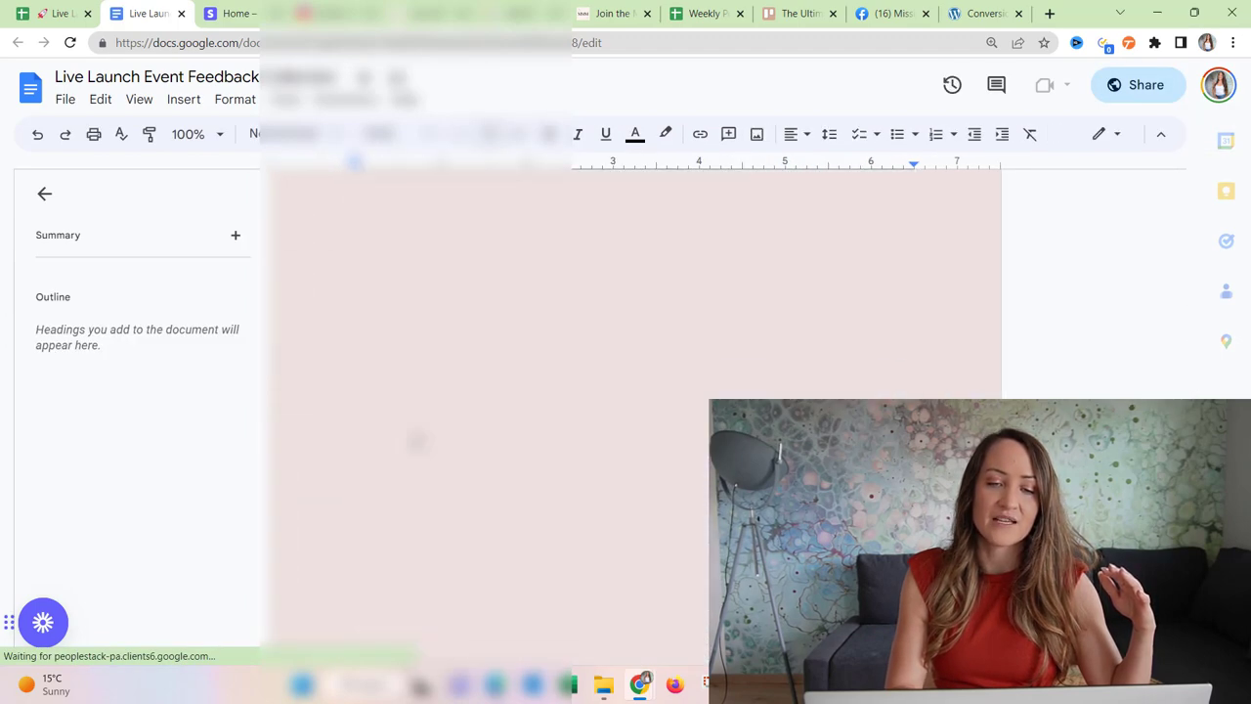
{"action": "left_click", "coordinate": [181, 13]}
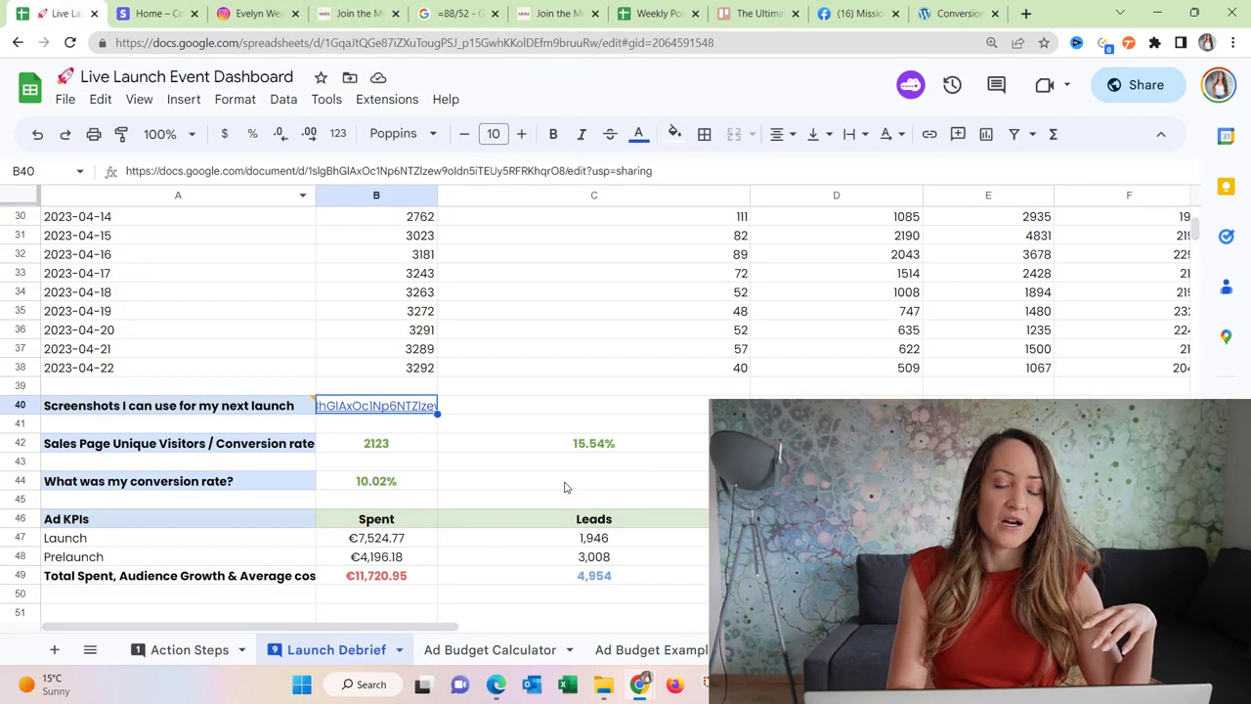
Step: Review the Sales Page Unique Visitors / Conversion rate figures and the overall launch conversion rate by selecting their cells one after another
{"action": "scroll", "coordinate": [565, 480], "scroll_direction": "down", "scroll_amount": 1}
{"action": "left_click", "coordinate": [80, 409]}
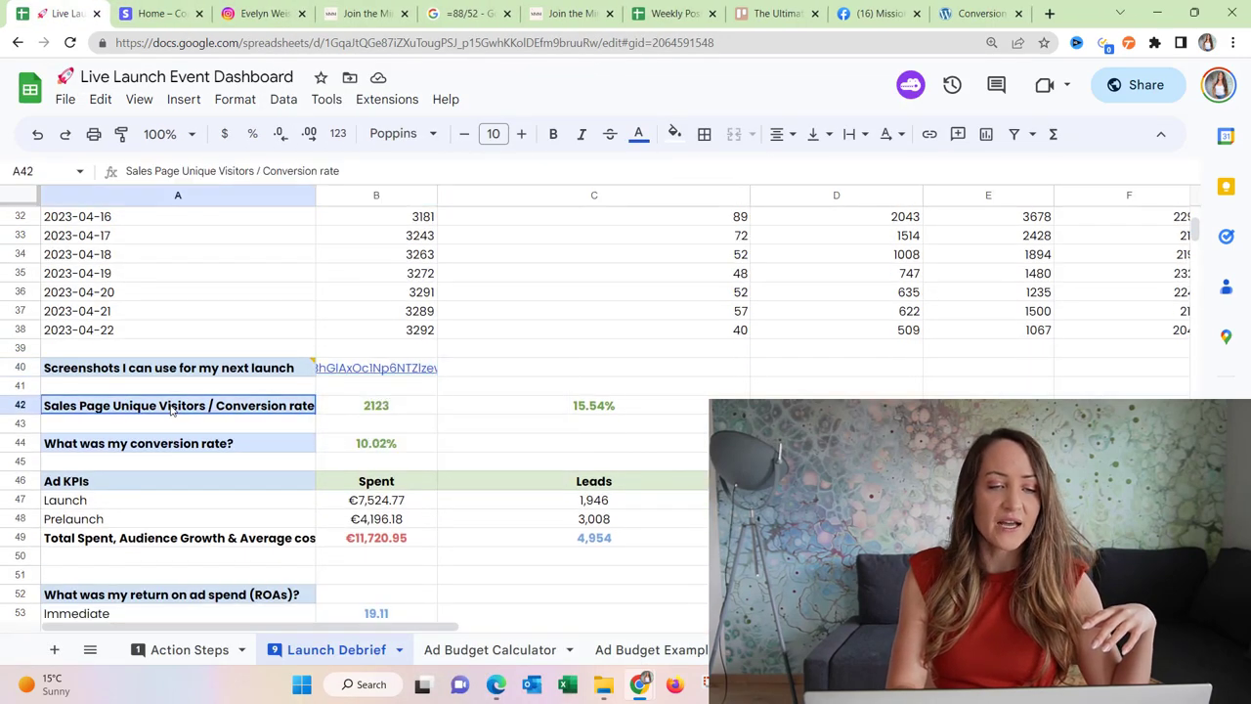
{"action": "left_click", "coordinate": [372, 415]}
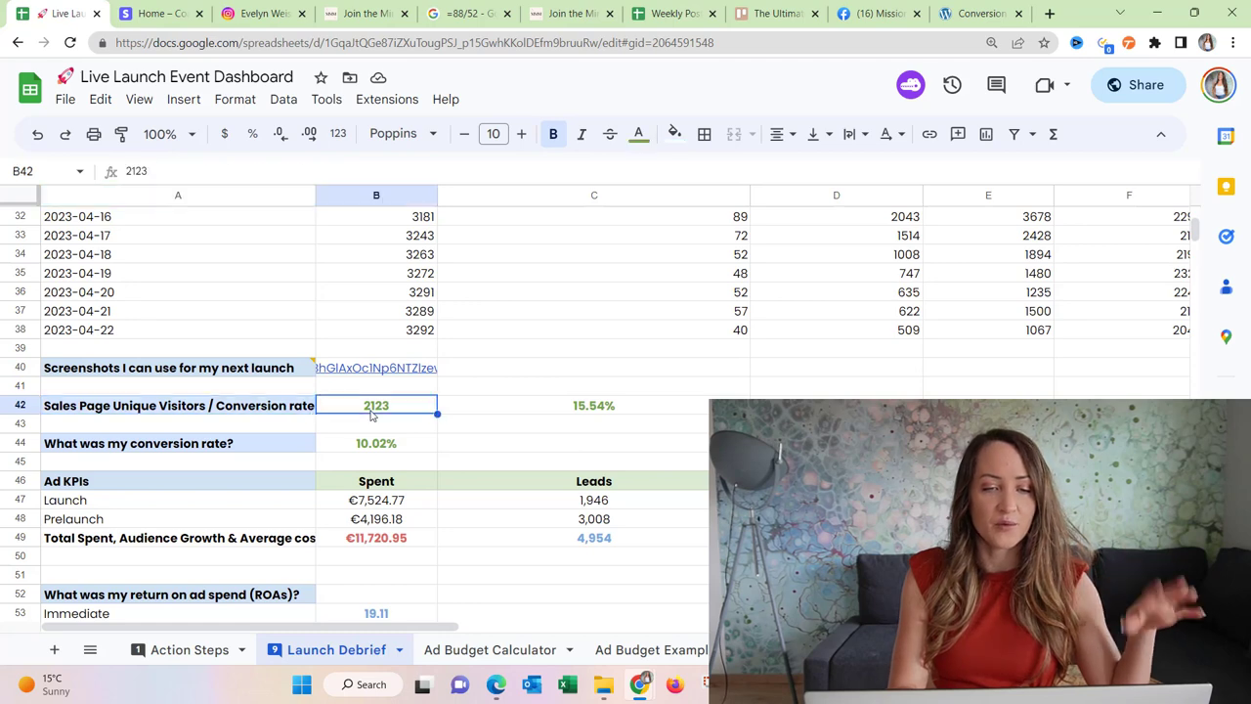
{"action": "left_click", "coordinate": [636, 417]}
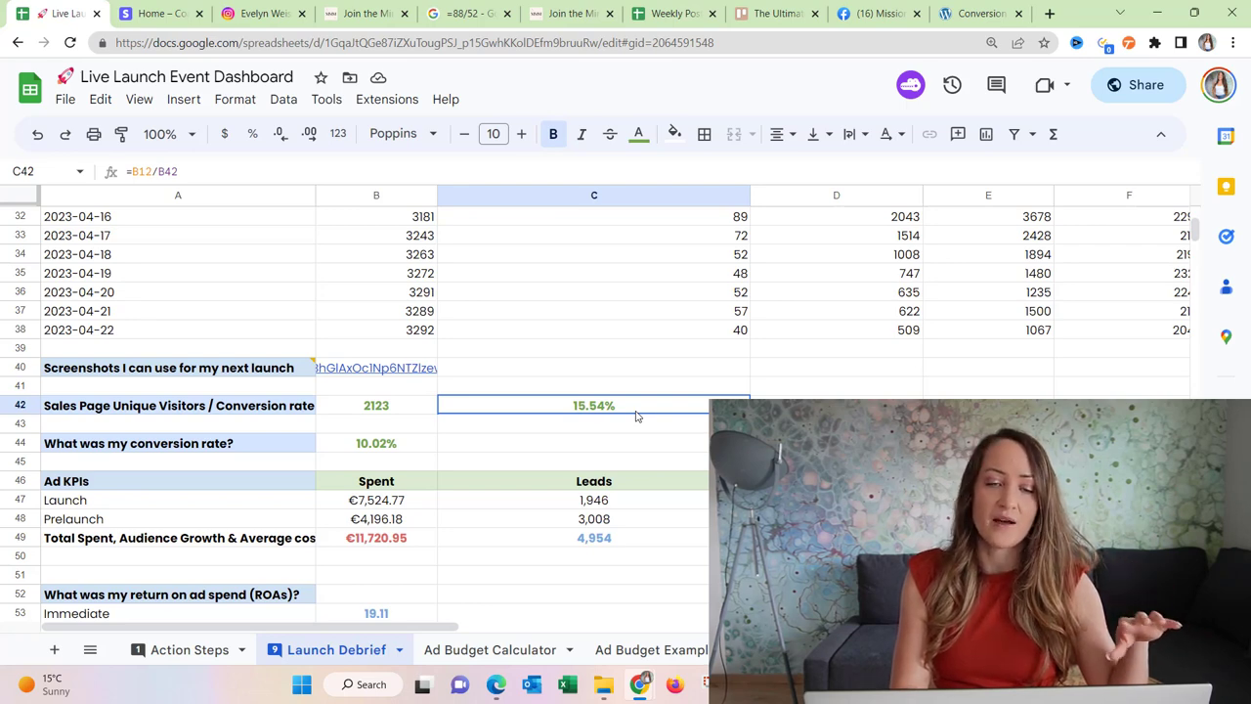
{"action": "left_click", "coordinate": [413, 450]}
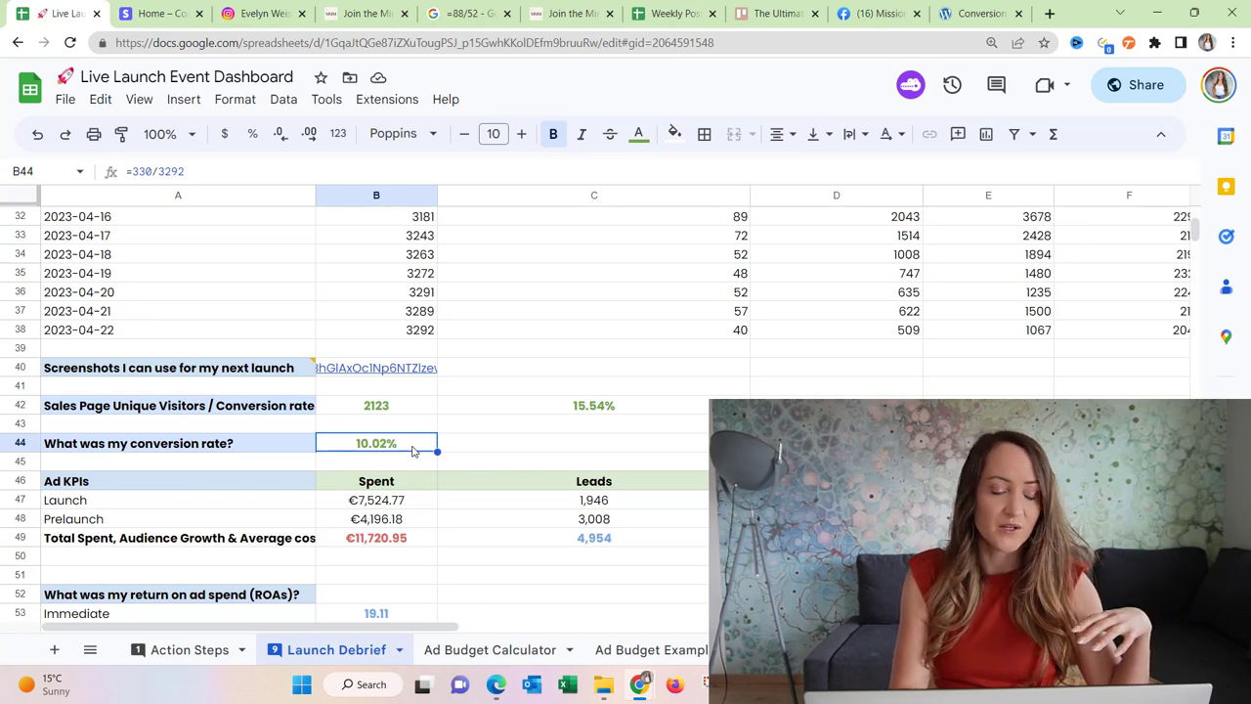
Step: In Ad KPIs, go through the Launch row's Spent, Leads and Cost Per Lead cells, ending on the Prelaunch Cost Per Lead
{"action": "scroll", "coordinate": [413, 450], "scroll_direction": "down", "scroll_amount": 3}
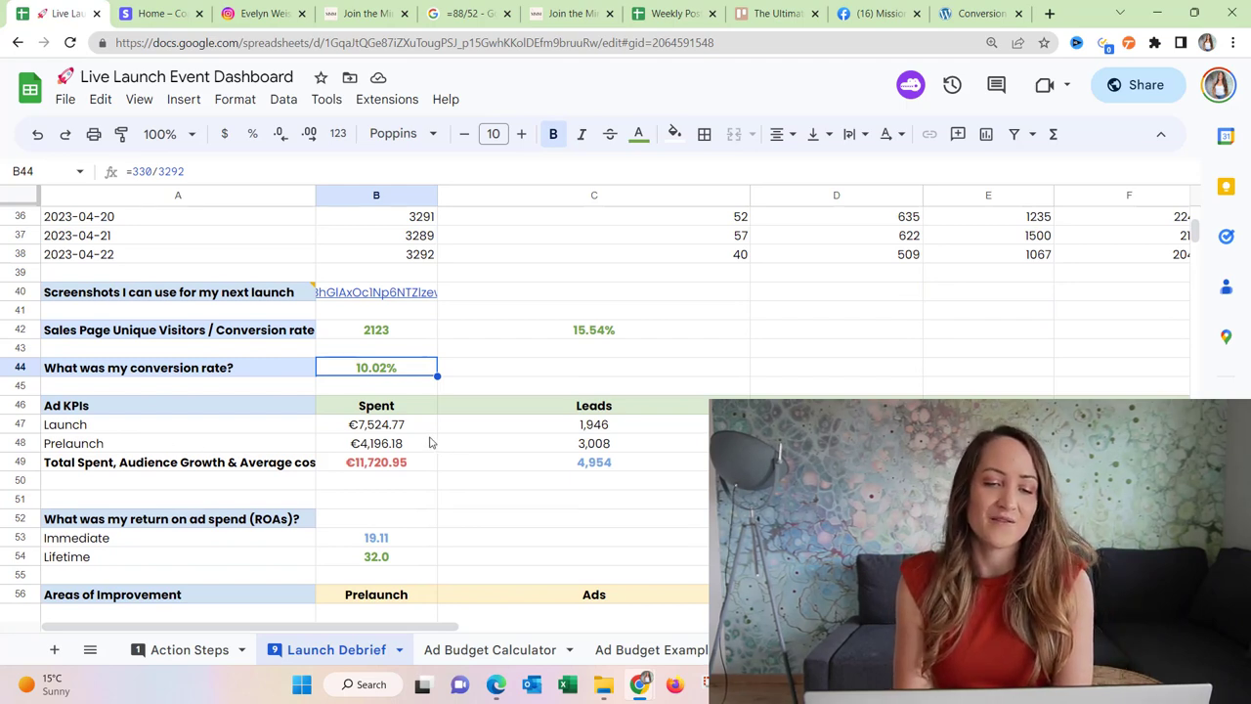
{"action": "left_click", "coordinate": [429, 431]}
{"action": "key", "text": "Right"}
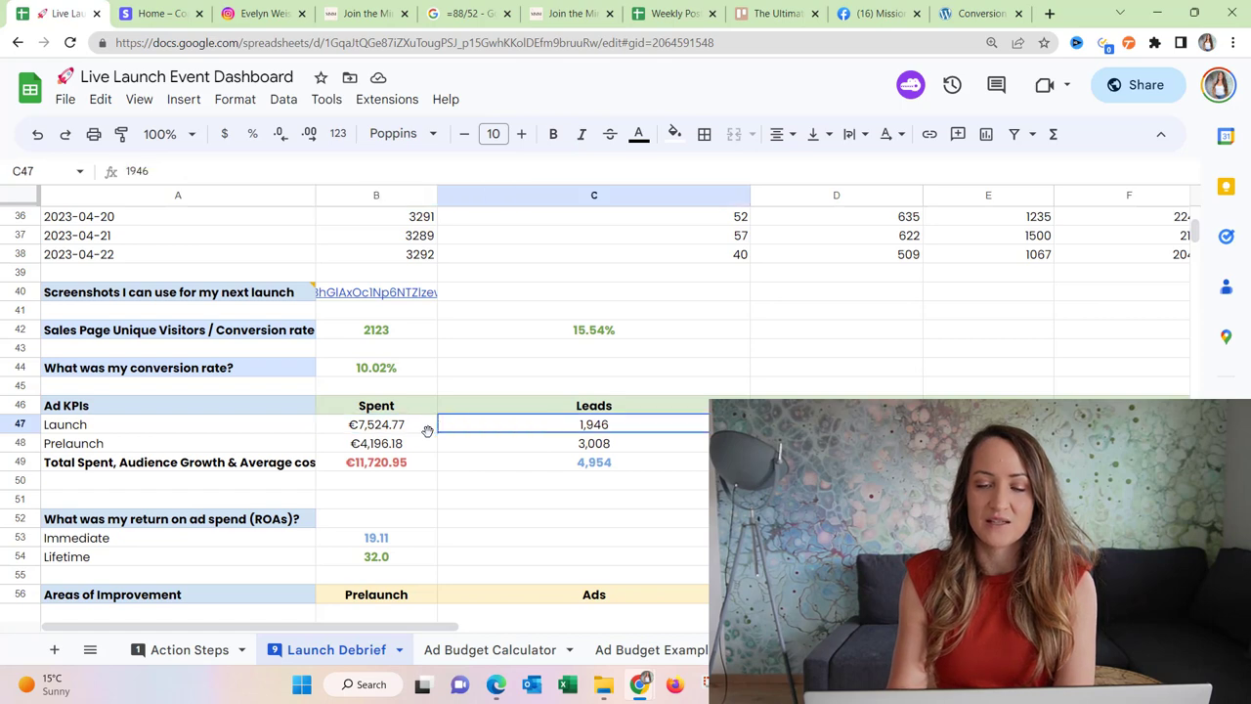
{"action": "key", "text": "Right"}
{"action": "key", "text": "Right"}
{"action": "key", "text": "Left"}
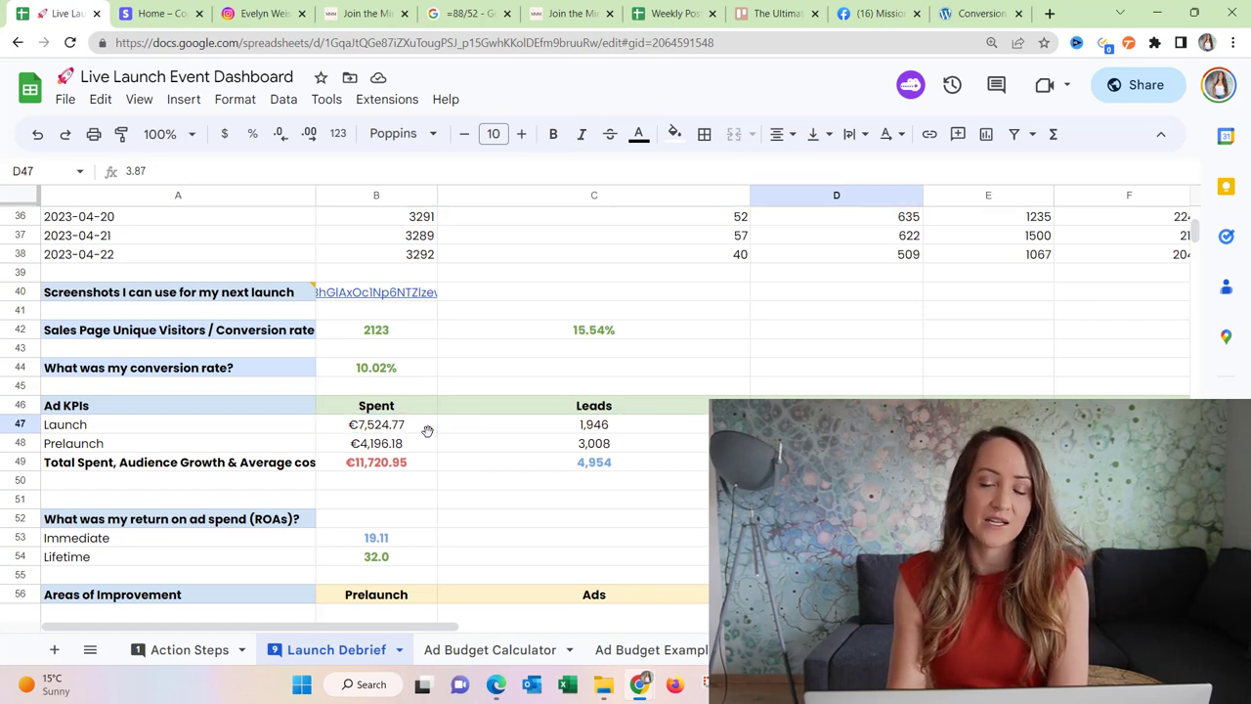
{"action": "key", "text": "Down"}
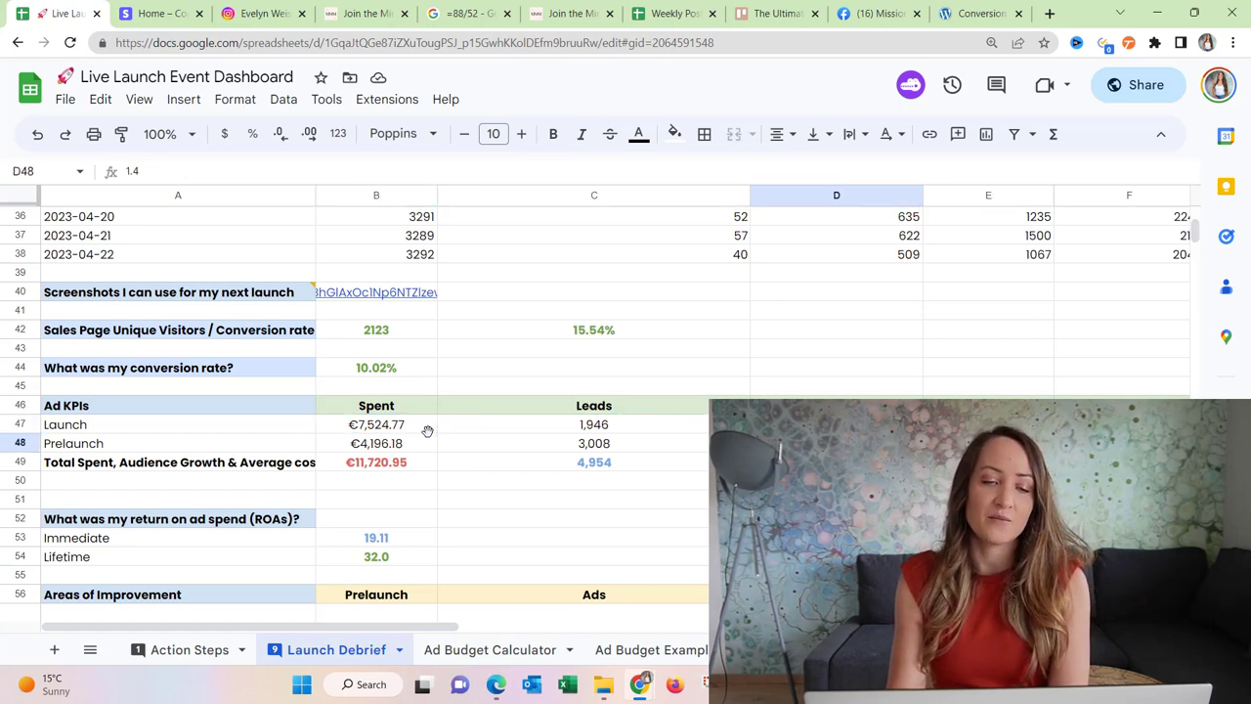
Step: Compare the Prelaunch and Launch ad spend, highlighting the Launch row and selecting the immediate ROAs and total spent cells
{"action": "left_click", "coordinate": [419, 449]}
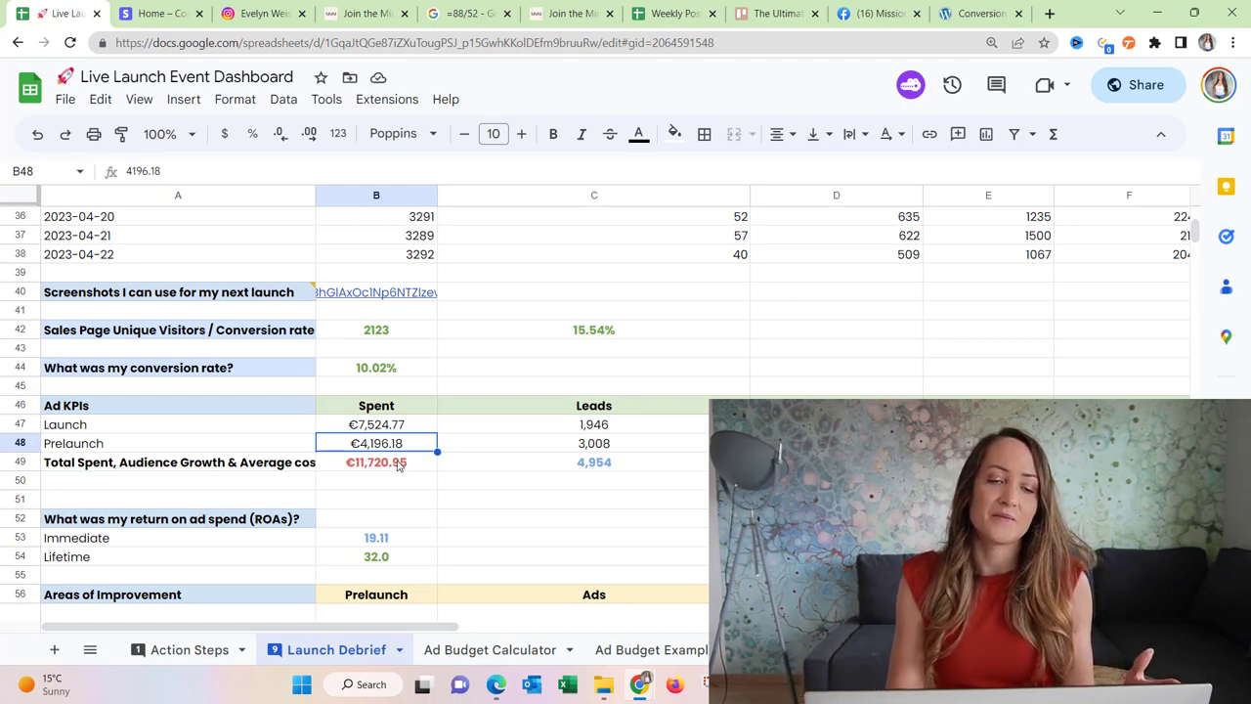
{"action": "left_click", "coordinate": [419, 424]}
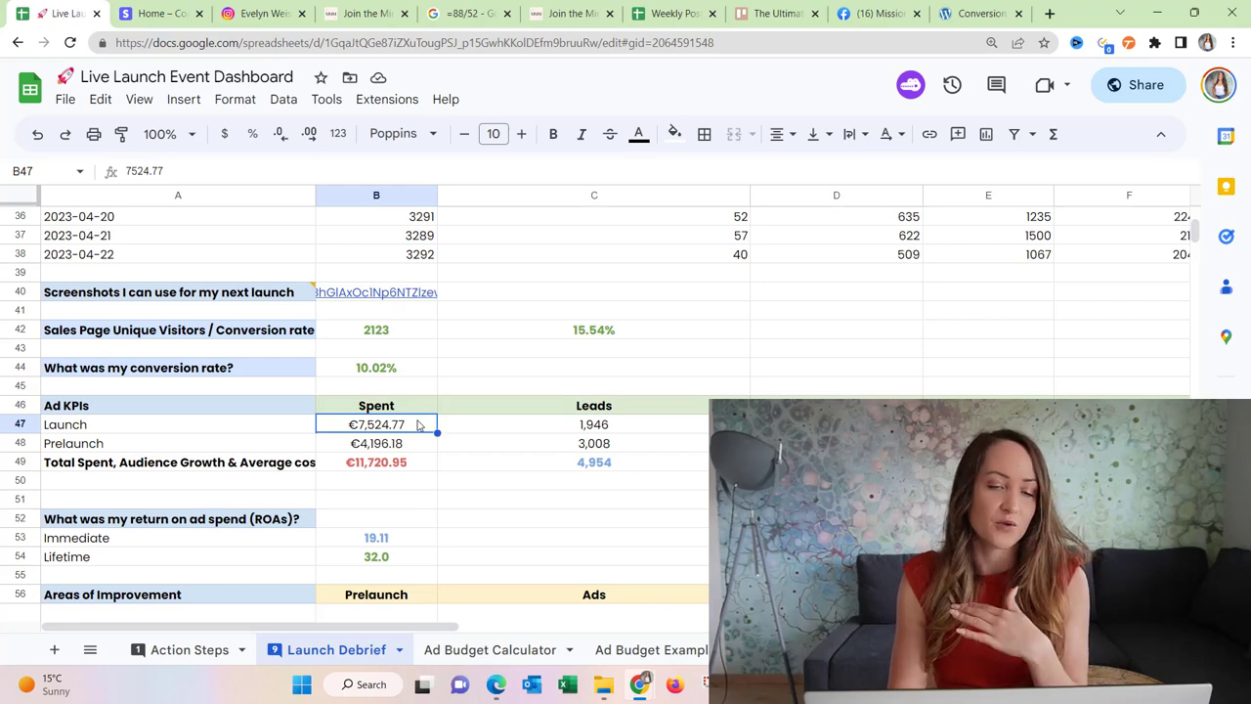
{"action": "left_click", "coordinate": [21, 424]}
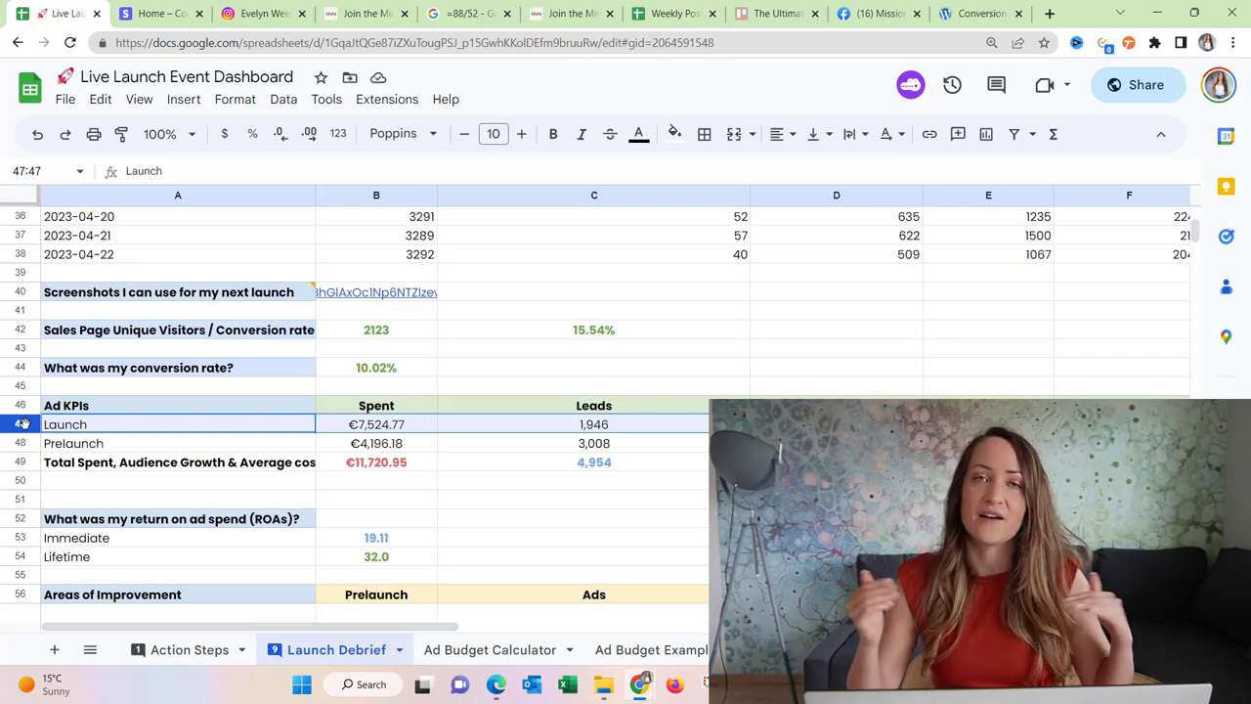
{"action": "left_click", "coordinate": [388, 543]}
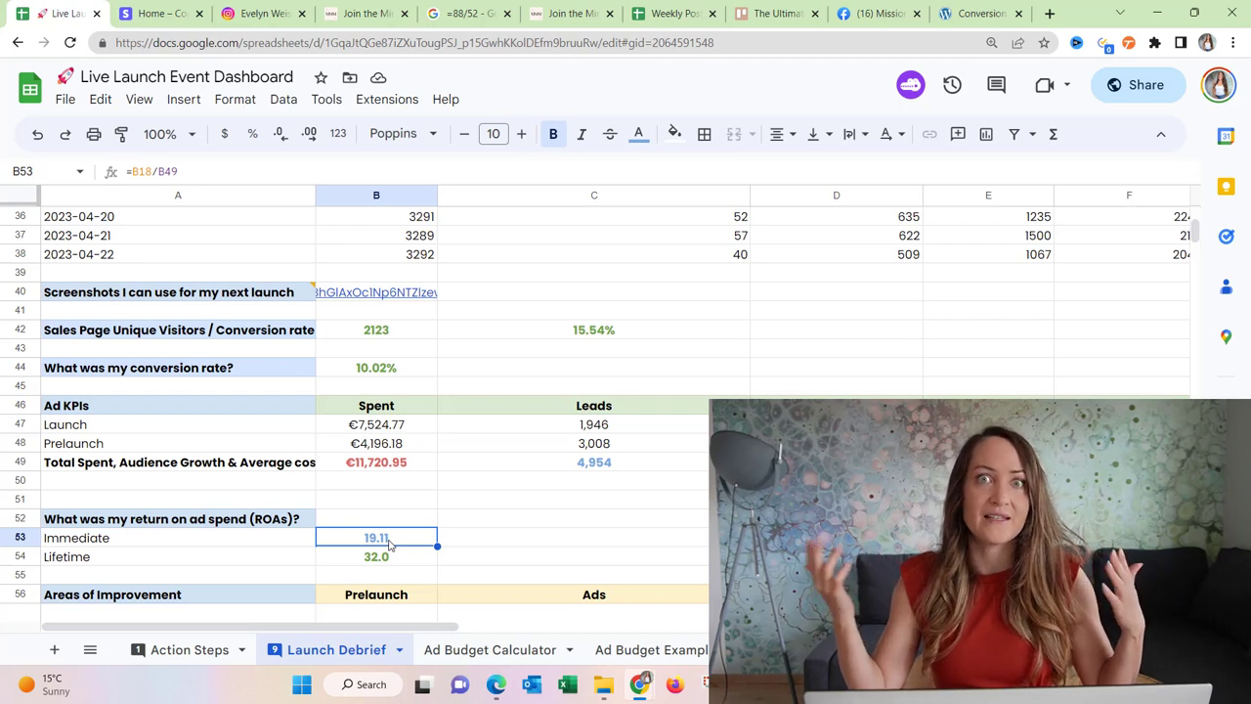
{"action": "left_click", "coordinate": [424, 470]}
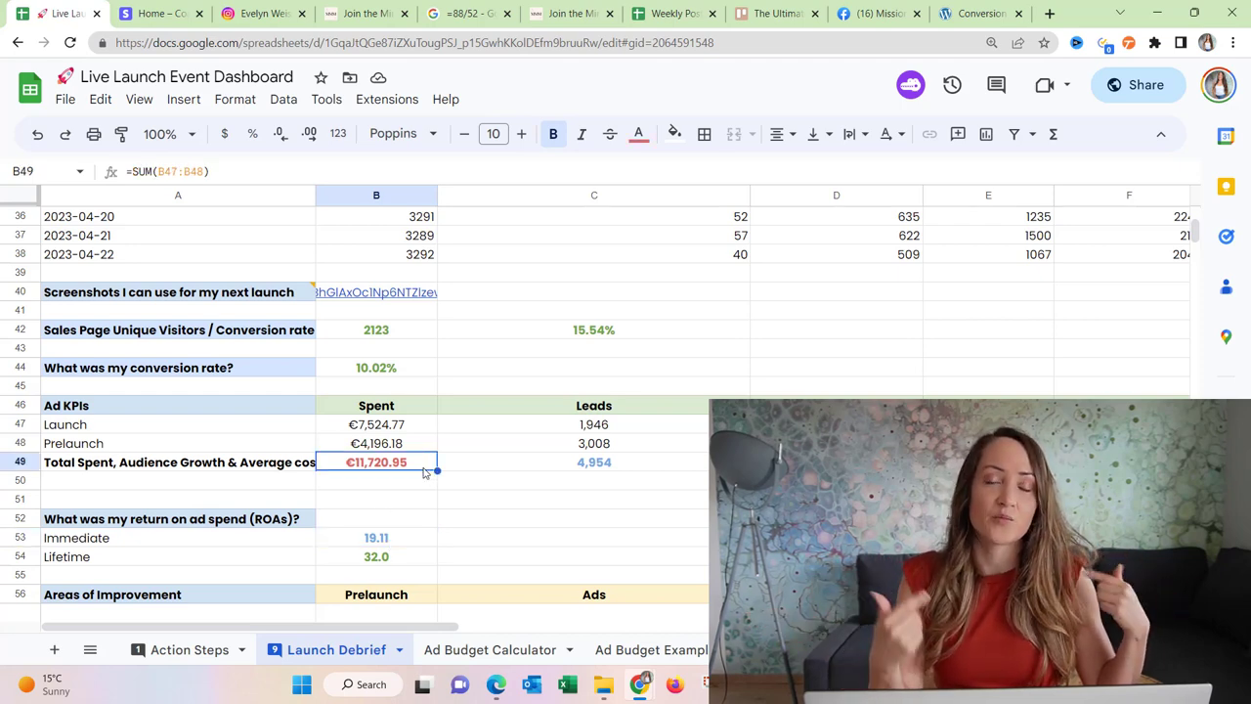
{"action": "left_click", "coordinate": [352, 428]}
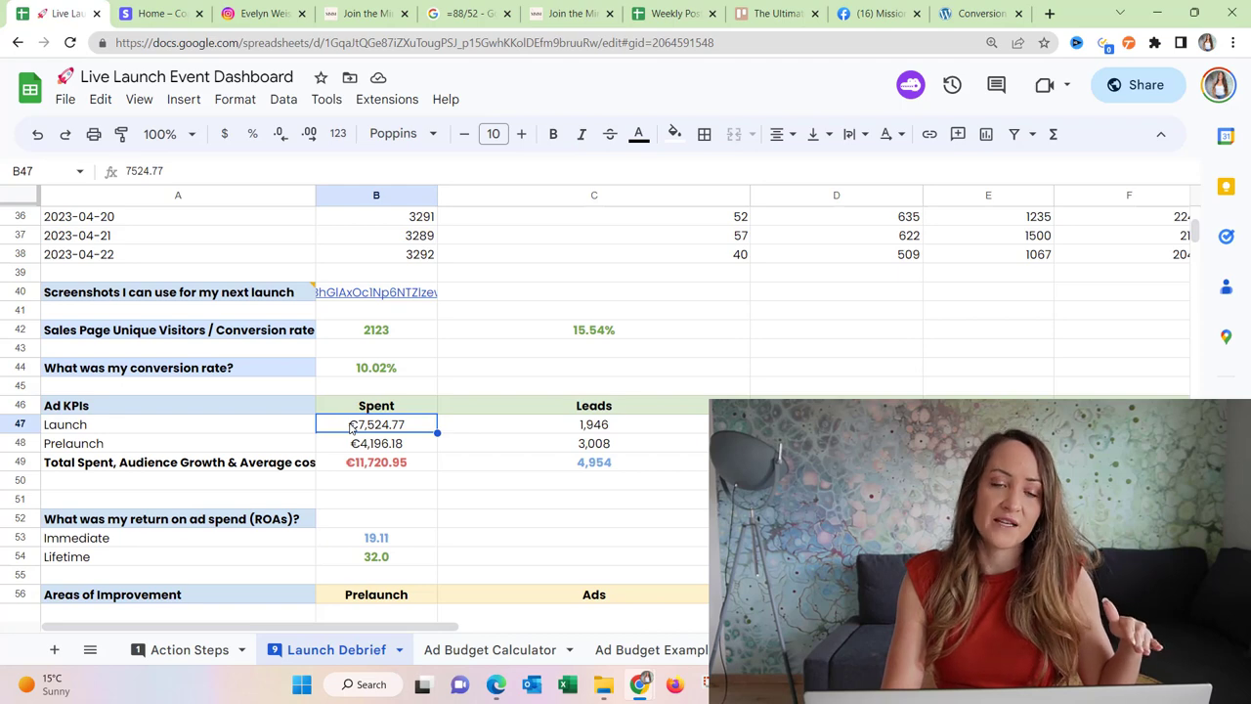
{"action": "left_click", "coordinate": [345, 450]}
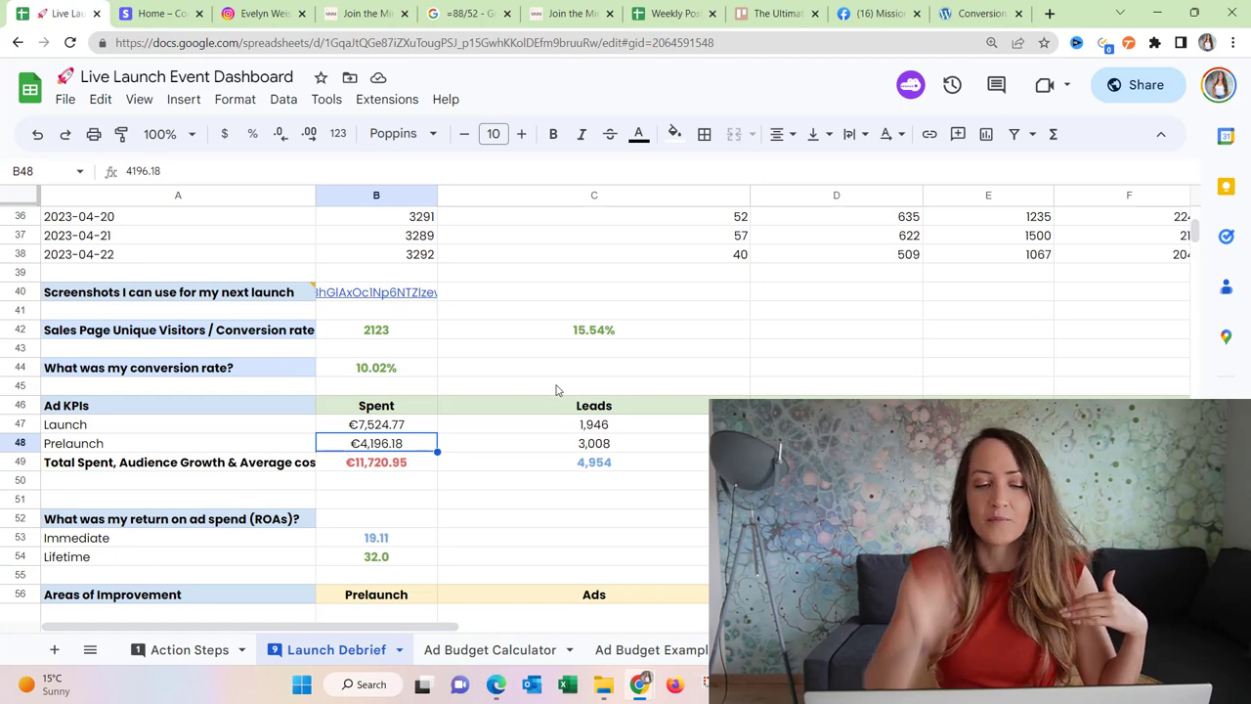
Step: Show the Areas of Improvement section and select the "What worked well?" notes for Prelaunch and Ads
{"action": "scroll", "coordinate": [556, 390], "scroll_direction": "down", "scroll_amount": 1}
{"action": "scroll", "coordinate": [556, 390], "scroll_direction": "down", "scroll_amount": 5}
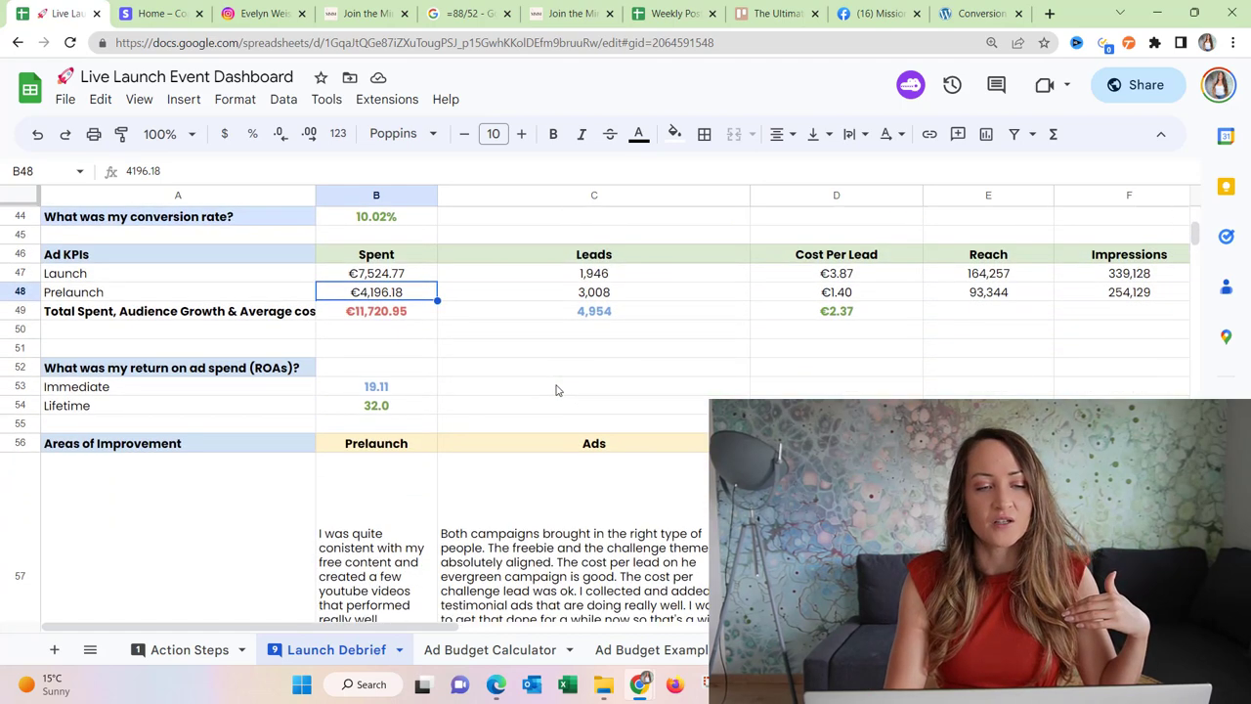
{"action": "scroll", "coordinate": [556, 390], "scroll_direction": "down", "scroll_amount": 1}
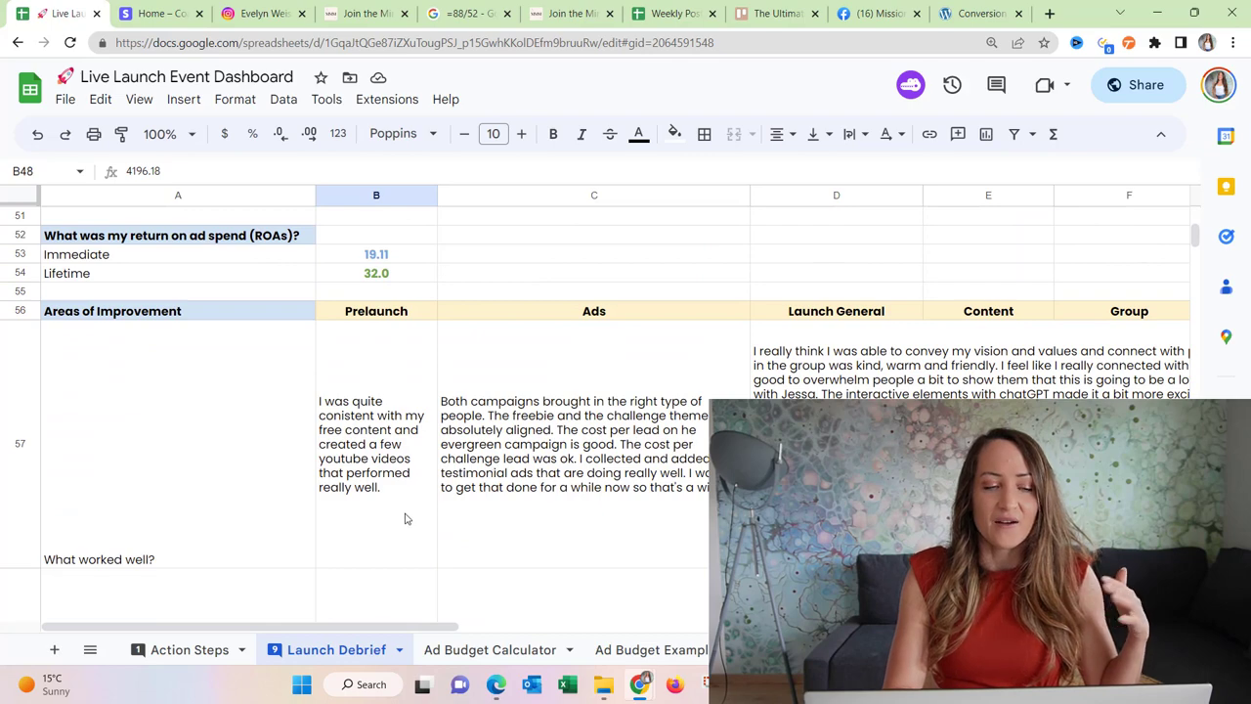
{"action": "scroll", "coordinate": [407, 518], "scroll_direction": "down", "scroll_amount": 5}
{"action": "scroll", "coordinate": [407, 518], "scroll_direction": "up", "scroll_amount": 1}
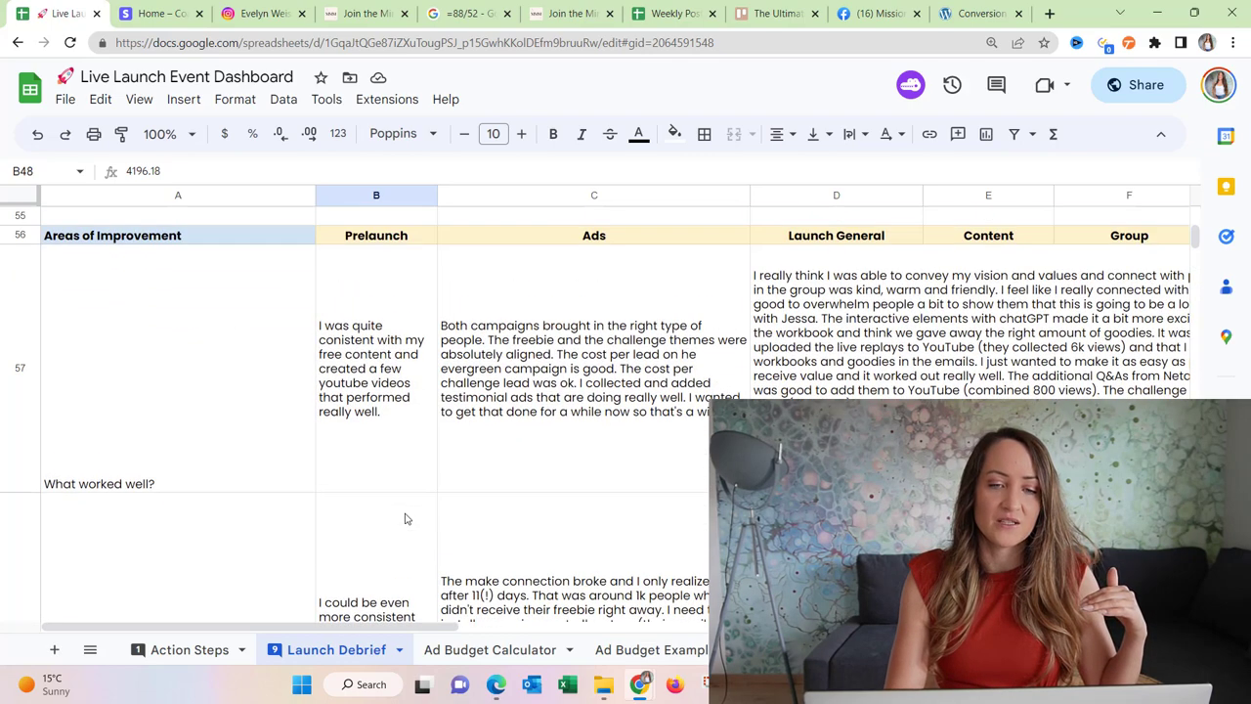
{"action": "left_click", "coordinate": [408, 304]}
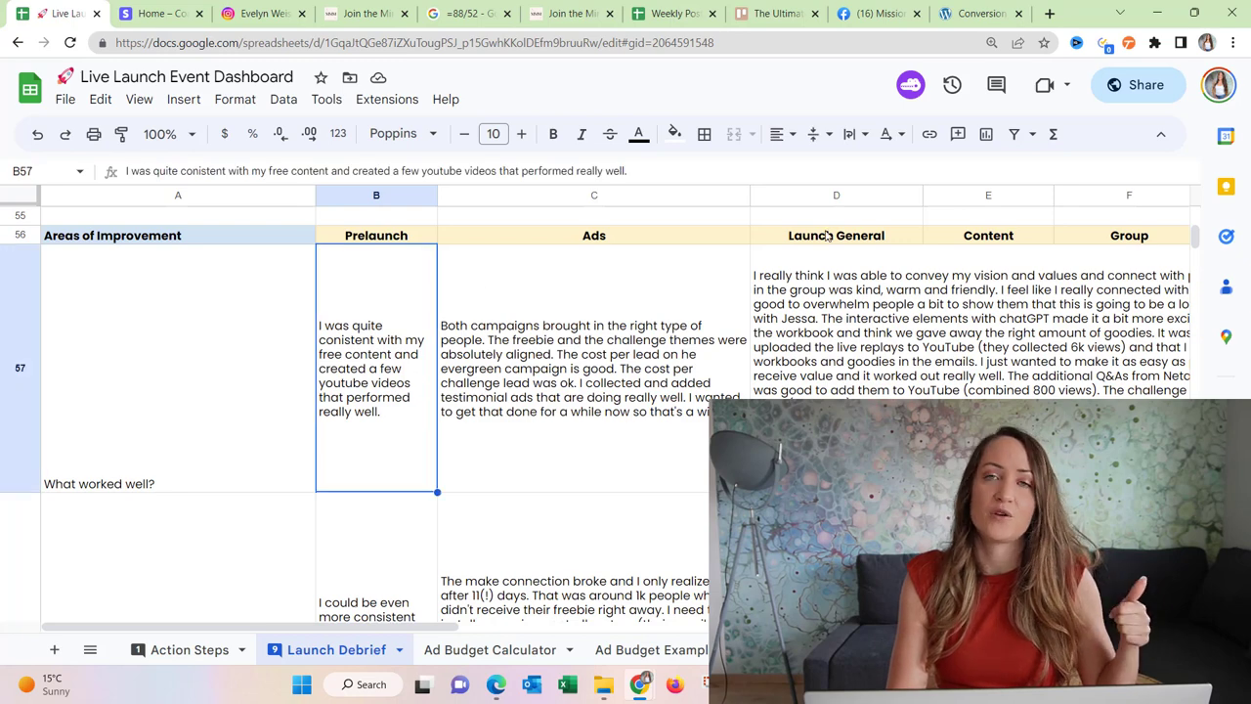
{"action": "left_click", "coordinate": [665, 278]}
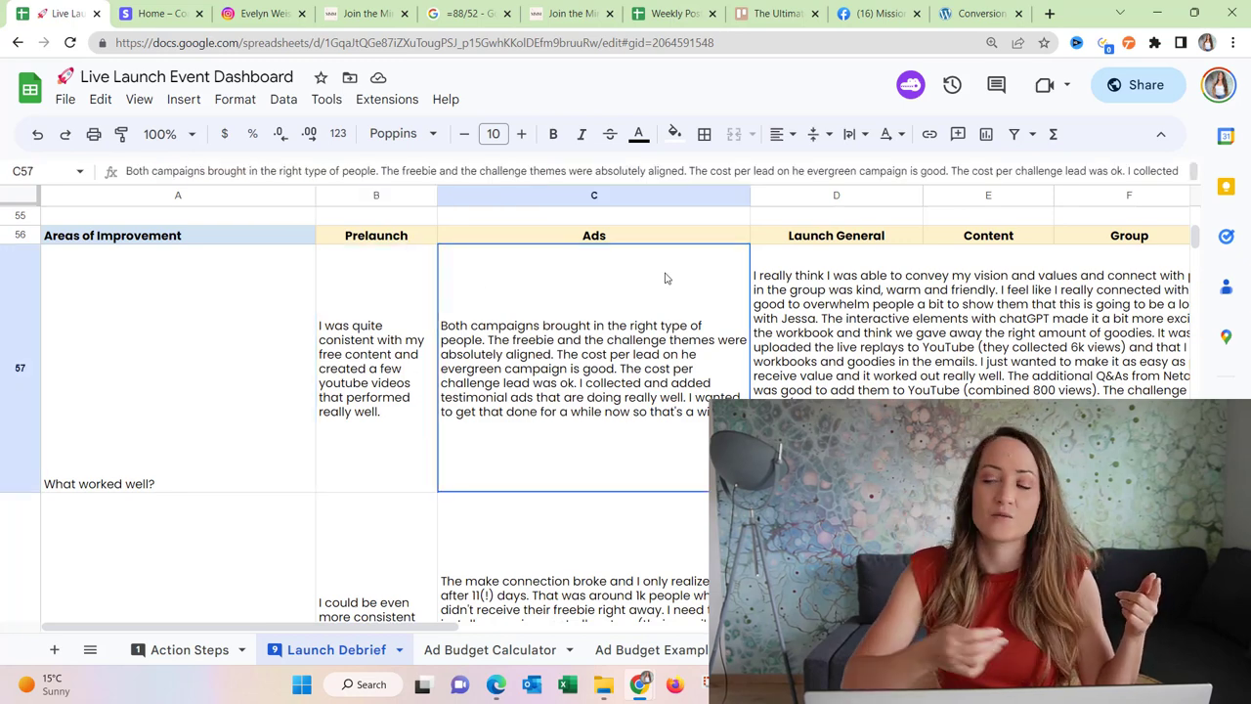
Step: Go back to the Ad KPIs table and examine its columns across to CPM and CTR (all)
{"action": "scroll", "coordinate": [664, 279], "scroll_direction": "up", "scroll_amount": 2}
{"action": "scroll", "coordinate": [665, 278], "scroll_direction": "up", "scroll_amount": 3}
{"action": "scroll", "coordinate": [665, 278], "scroll_direction": "right", "scroll_amount": 2}
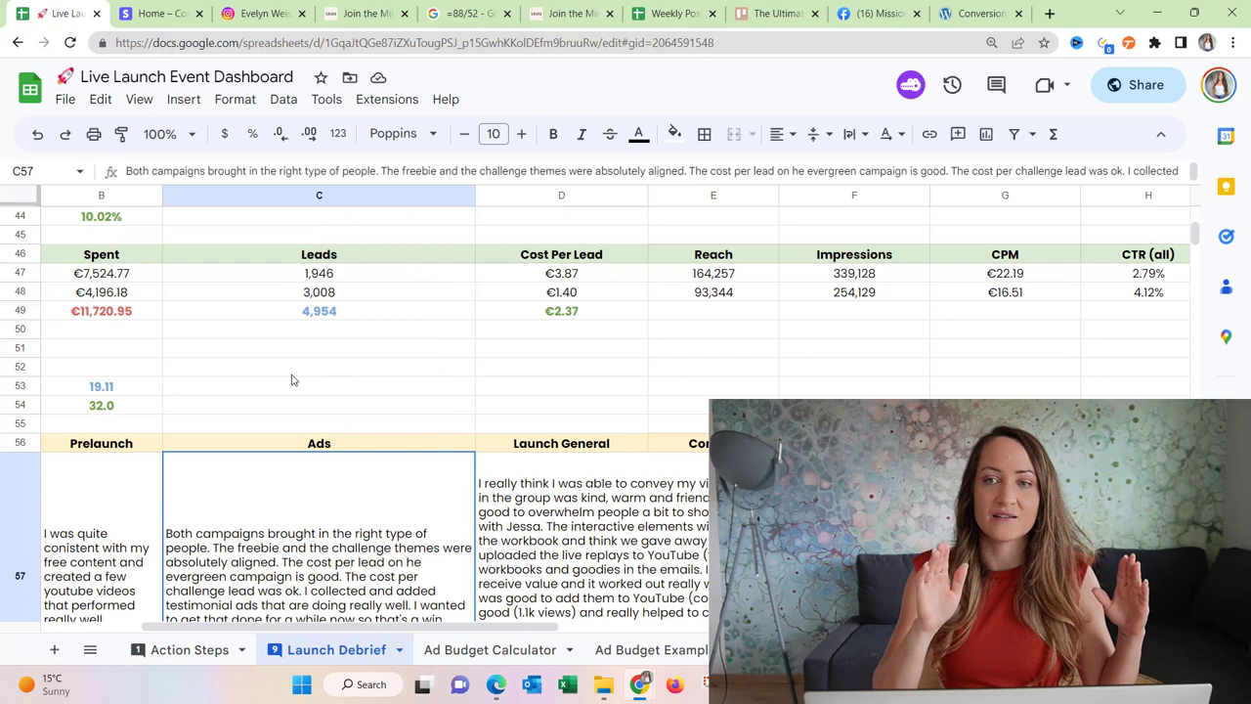
{"action": "scroll", "coordinate": [291, 380], "scroll_direction": "left", "scroll_amount": 2}
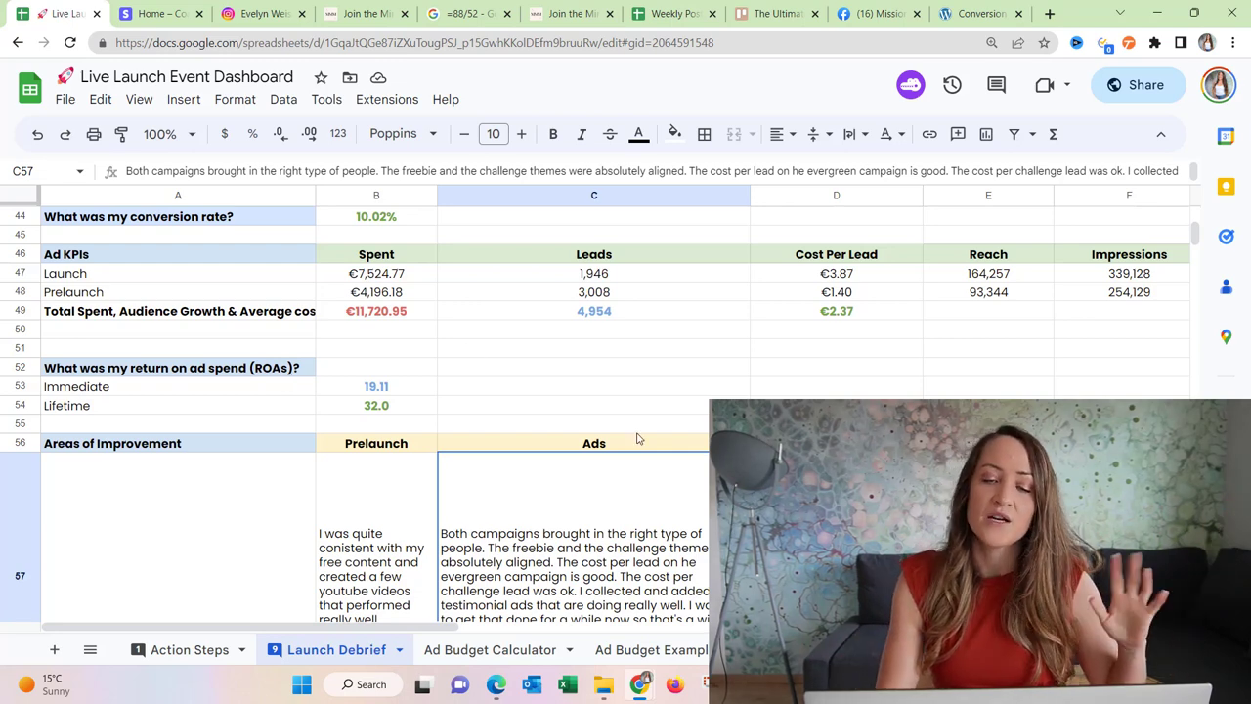
Step: Select the merged "What worked well?" note under Launch General and look over the reflection notes in the rows below
{"action": "scroll", "coordinate": [637, 438], "scroll_direction": "down", "scroll_amount": 2}
{"action": "left_click", "coordinate": [841, 460]}
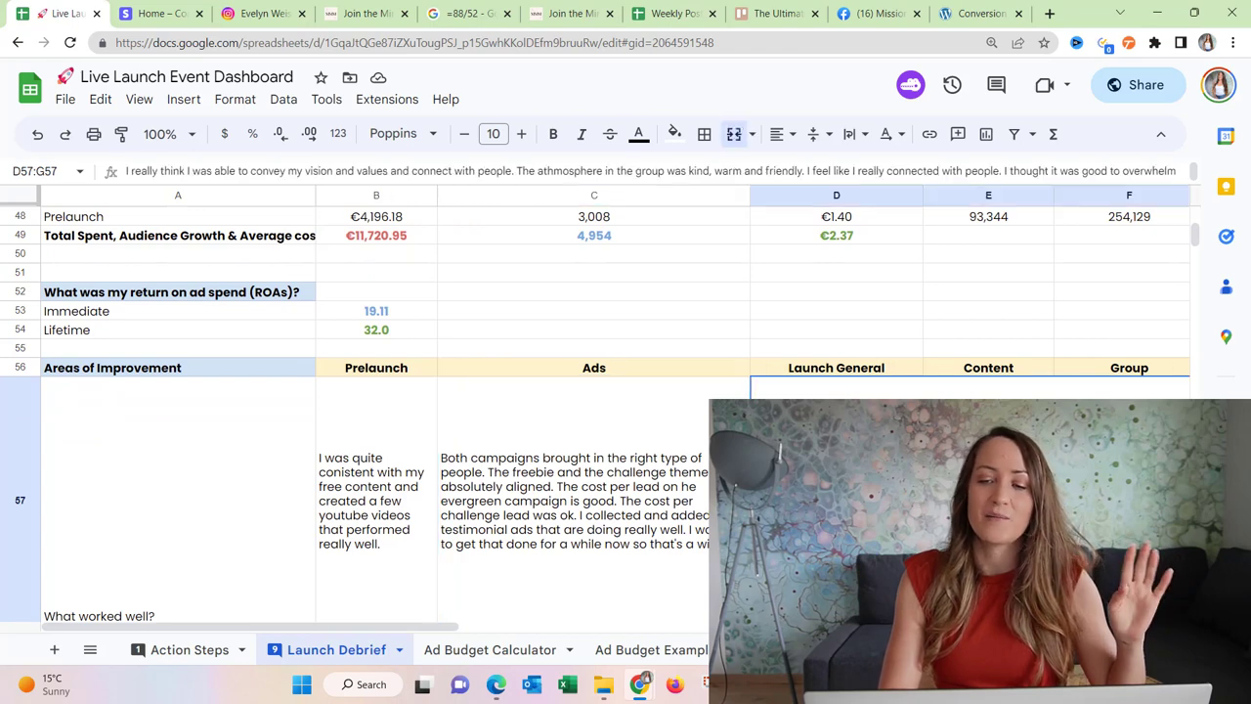
{"action": "scroll", "coordinate": [616, 410], "scroll_direction": "right", "scroll_amount": 3}
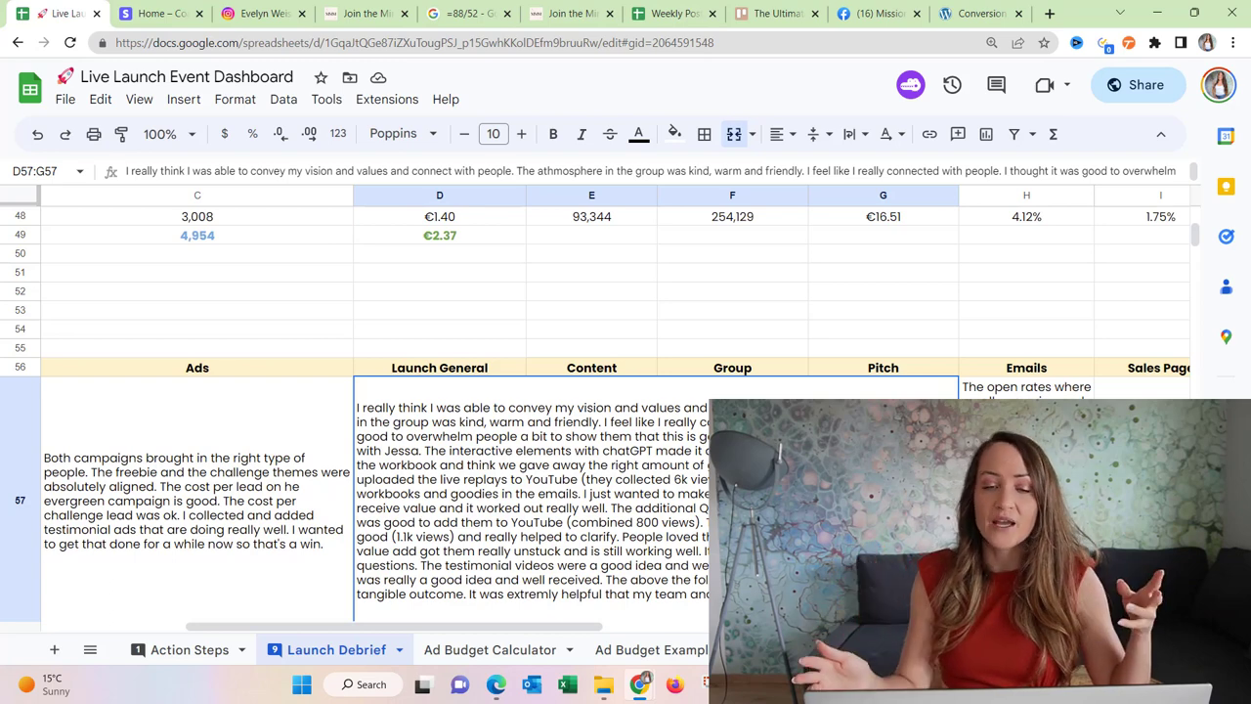
{"action": "scroll", "coordinate": [587, 440], "scroll_direction": "down", "scroll_amount": 3}
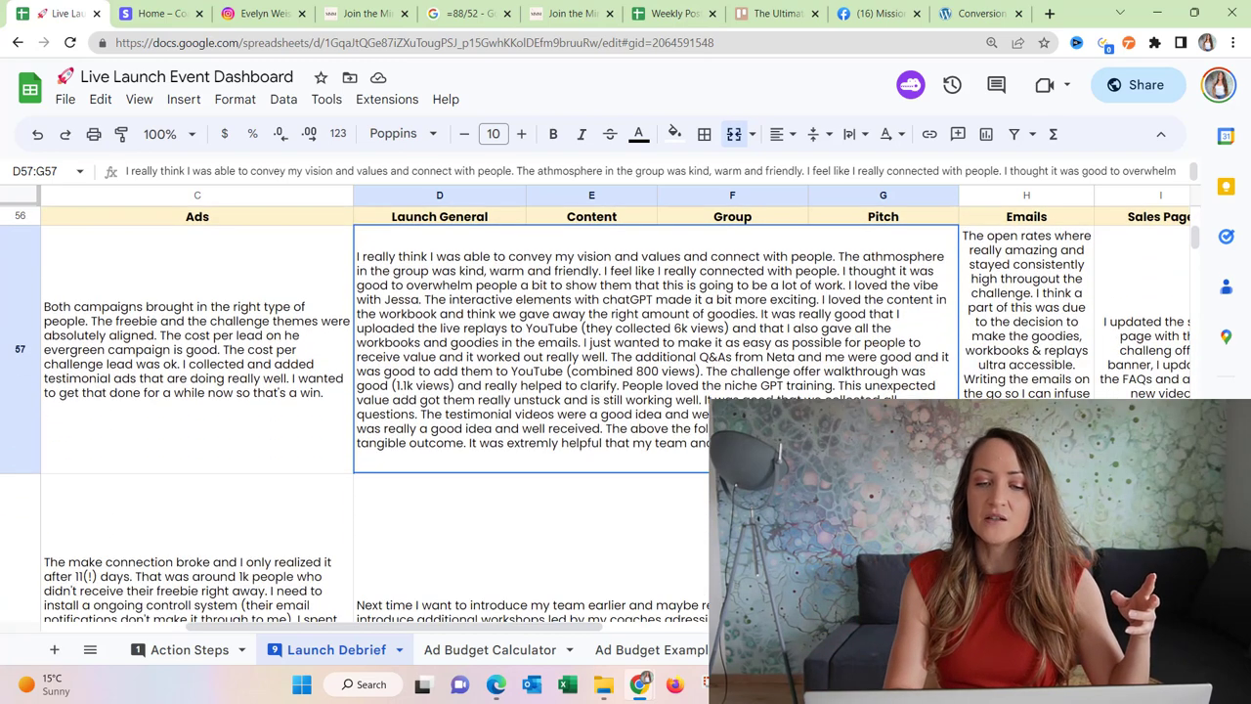
{"action": "scroll", "coordinate": [587, 411], "scroll_direction": "down", "scroll_amount": 5}
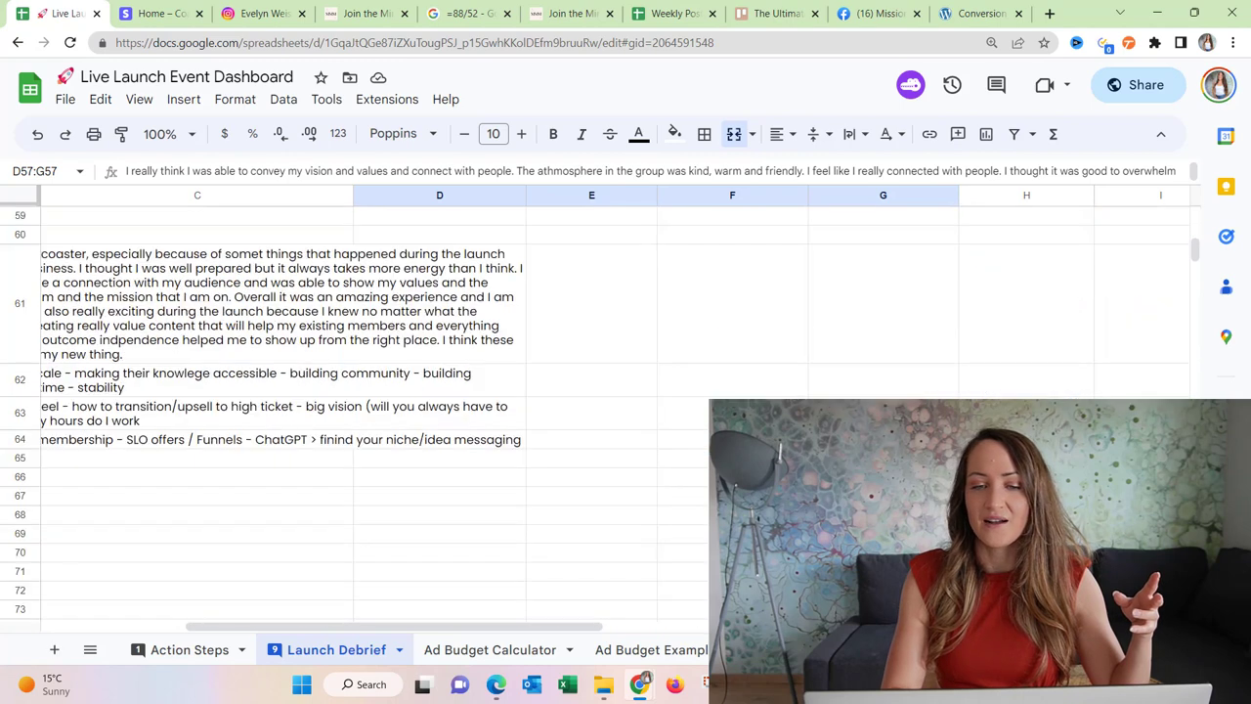
{"action": "scroll", "coordinate": [587, 410], "scroll_direction": "up", "scroll_amount": 5}
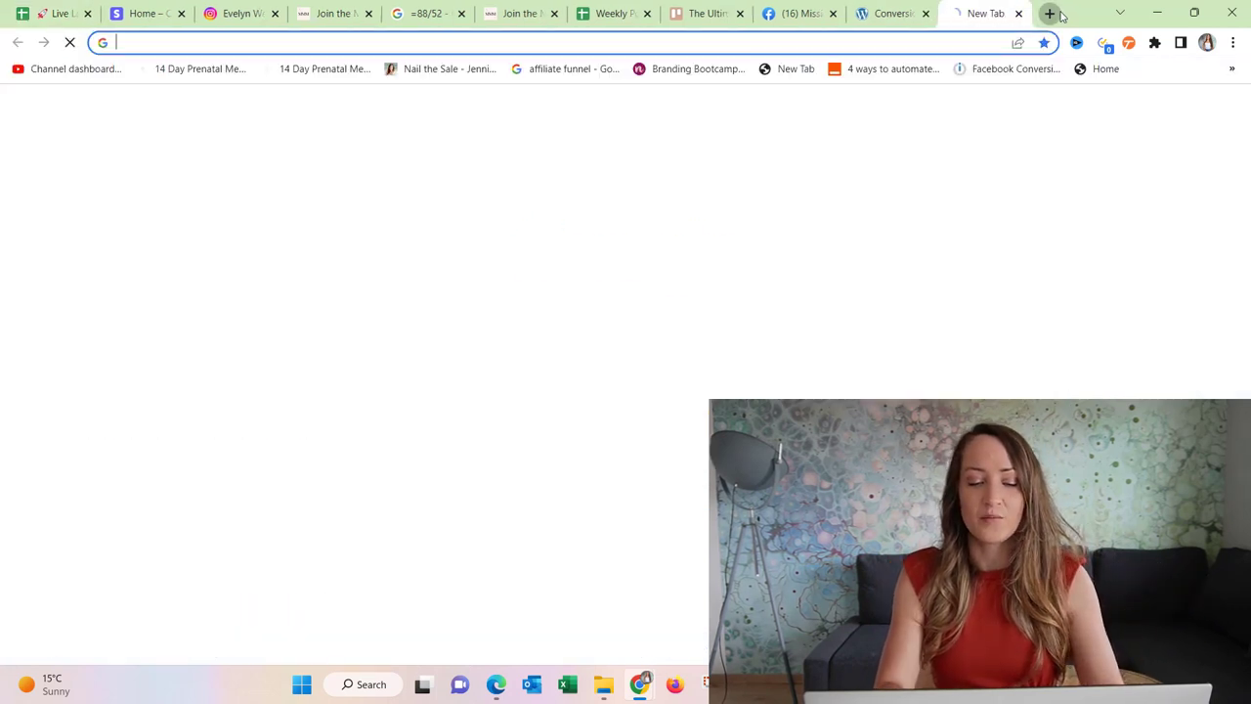
Step: Open The Coach Growth Hub Members Area in a new browser tab
{"action": "left_click", "coordinate": [1060, 15]}
{"action": "type", "text": "coaching"}
{"action": "key", "text": "BackSpace"}
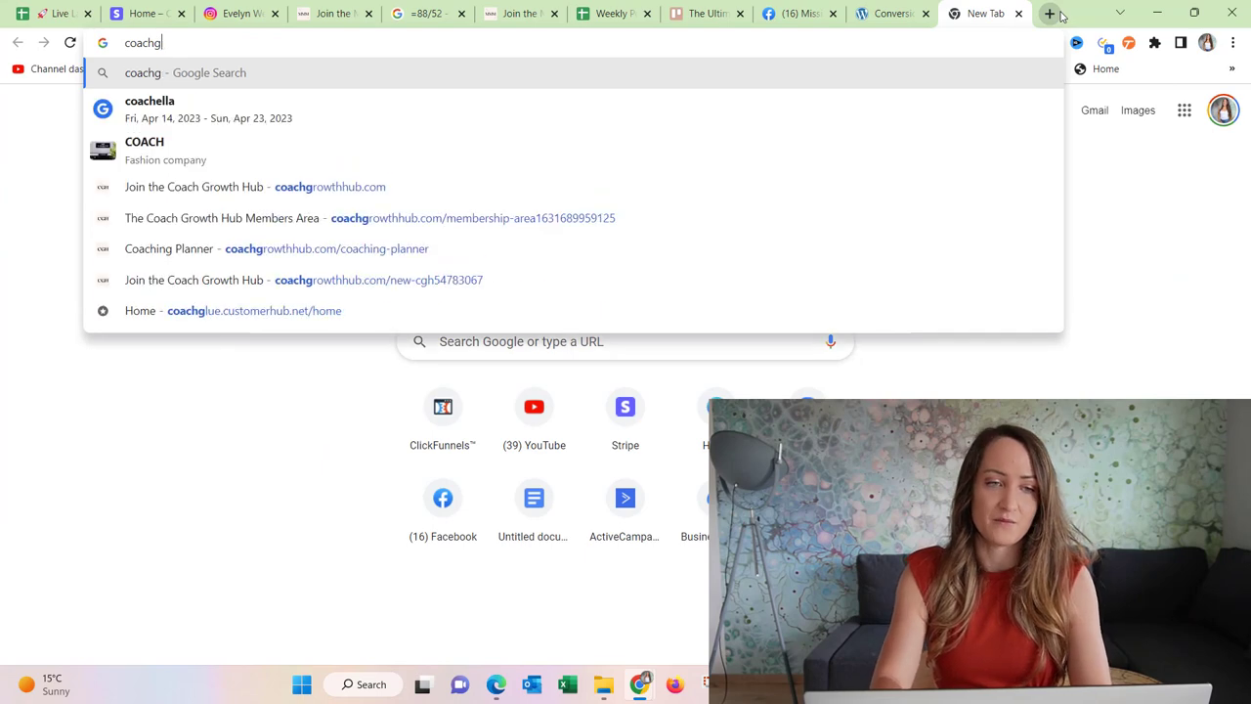
{"action": "key", "text": "BackSpace"}
{"action": "type", "text": "ing"}
{"action": "key", "text": "Down"}
{"action": "key", "text": "Down"}
{"action": "key", "text": "Down"}
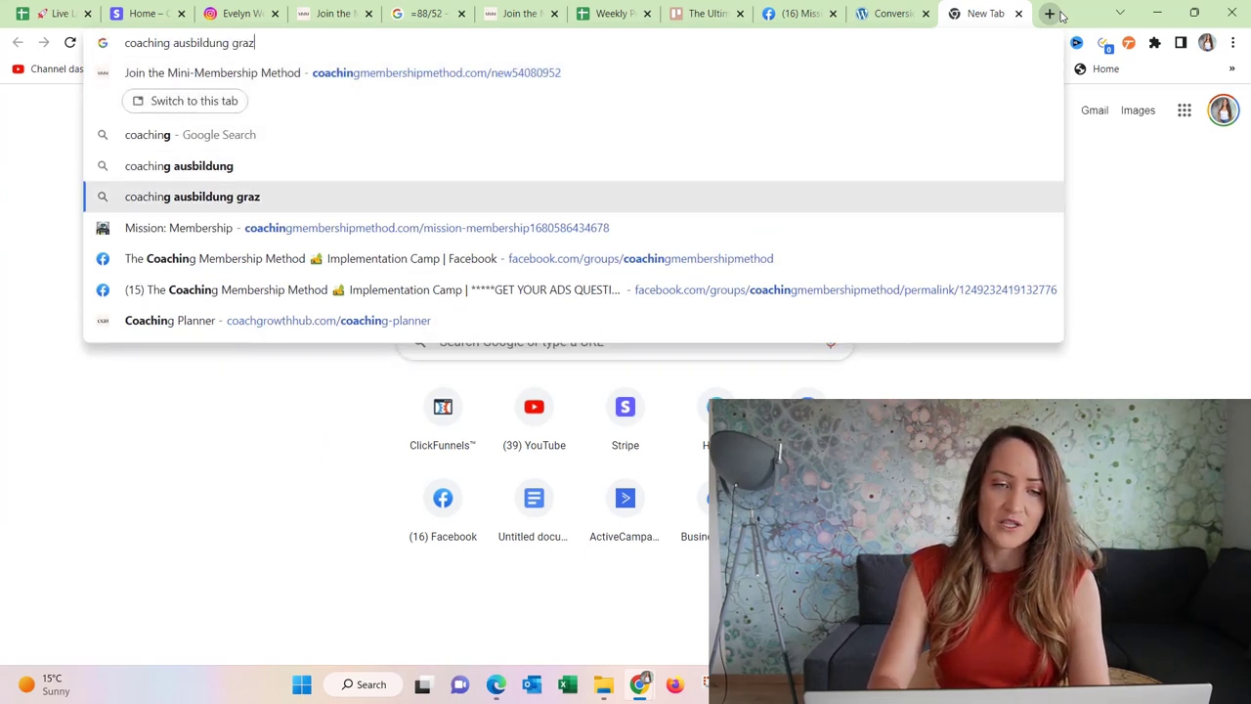
{"action": "key", "text": "ctrl+a"}
{"action": "type", "text": "coachg"}
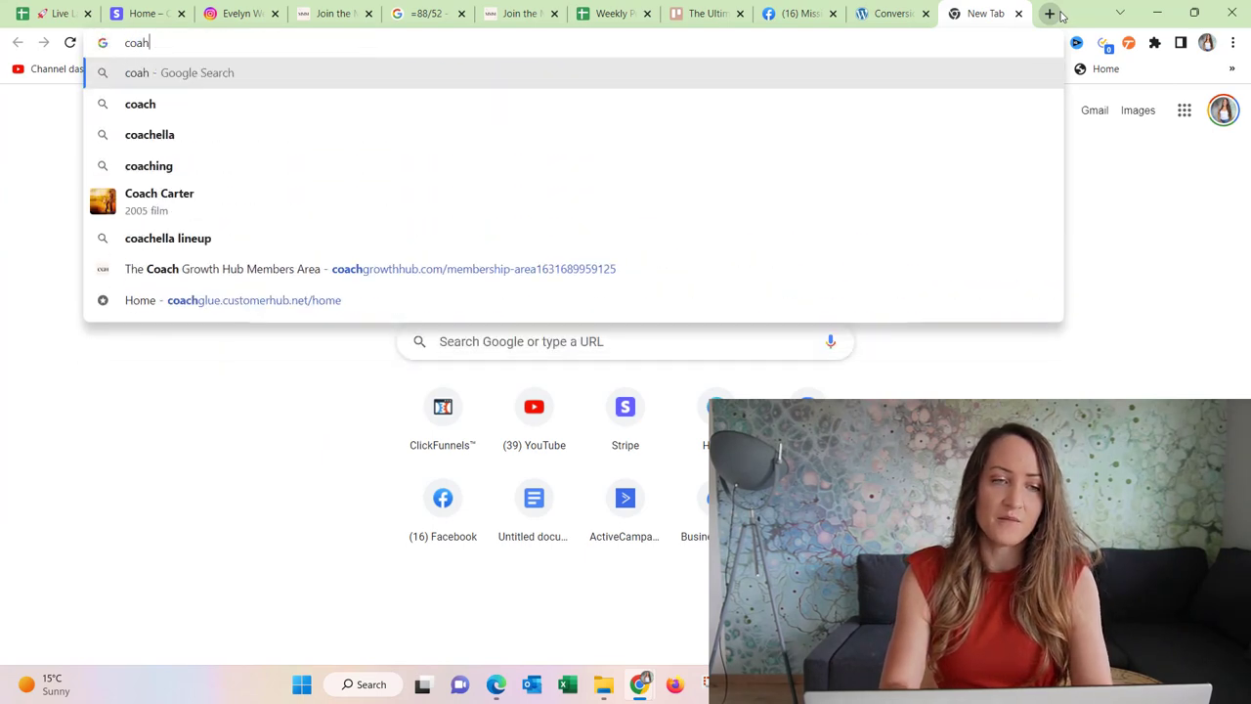
{"action": "type", "text": "r"}
{"action": "key", "text": "Down"}
{"action": "key", "text": "Down"}
{"action": "key", "text": "Down"}
{"action": "key", "text": "Down"}
{"action": "key", "text": "Down"}
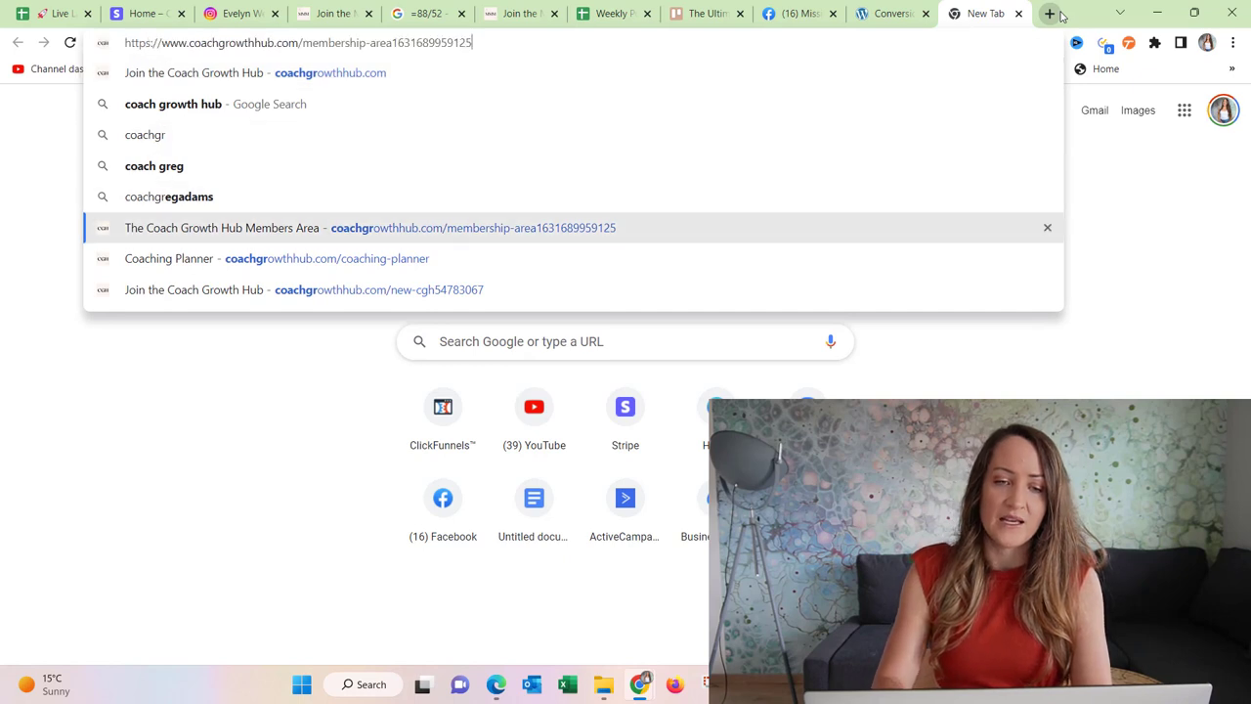
{"action": "key", "text": "Return"}
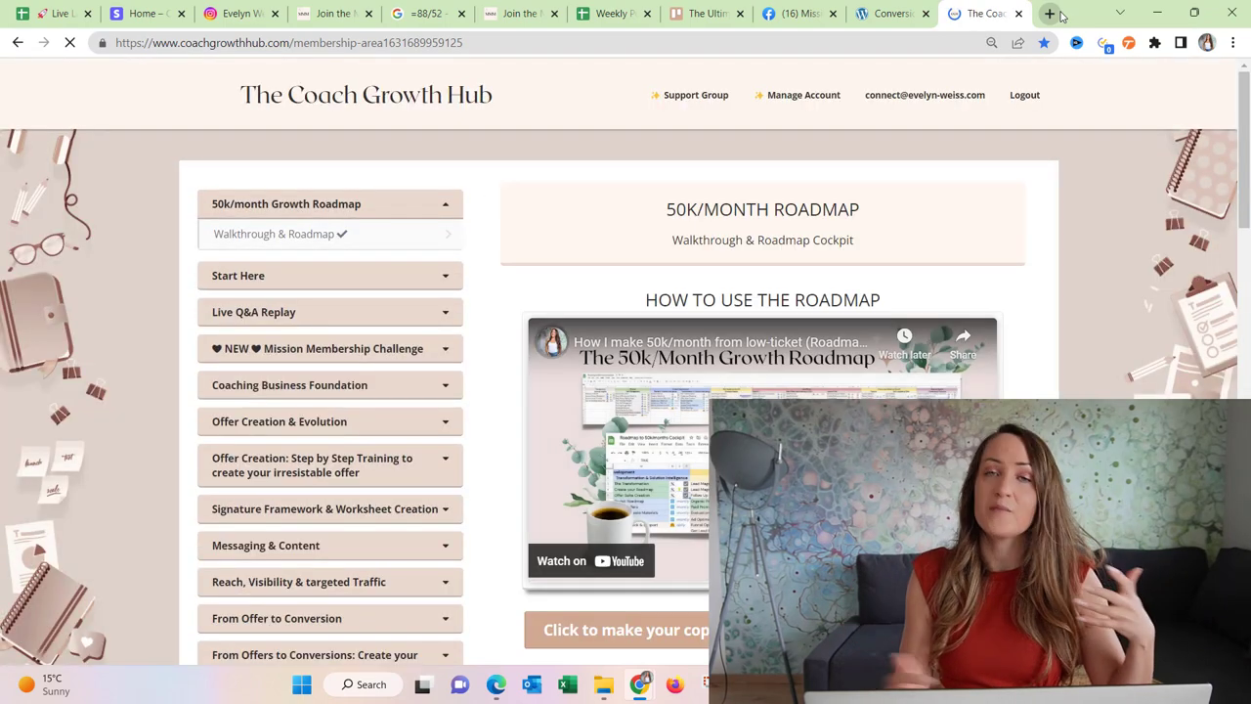
Step: Open Challenge Day 1 of the Mission Membership Challenge and look over its video, workbook and the list of course modules
{"action": "left_click", "coordinate": [408, 358]}
{"action": "left_click", "coordinate": [366, 386]}
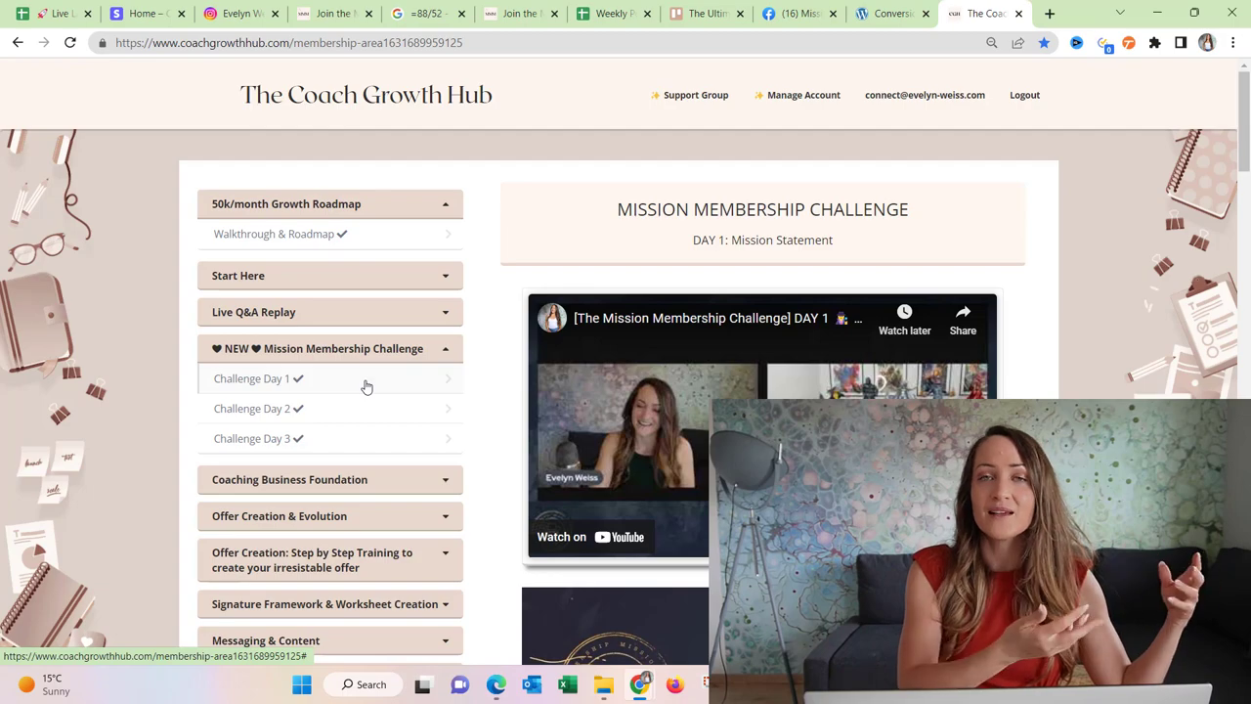
{"action": "scroll", "coordinate": [367, 386], "scroll_direction": "down", "scroll_amount": 7}
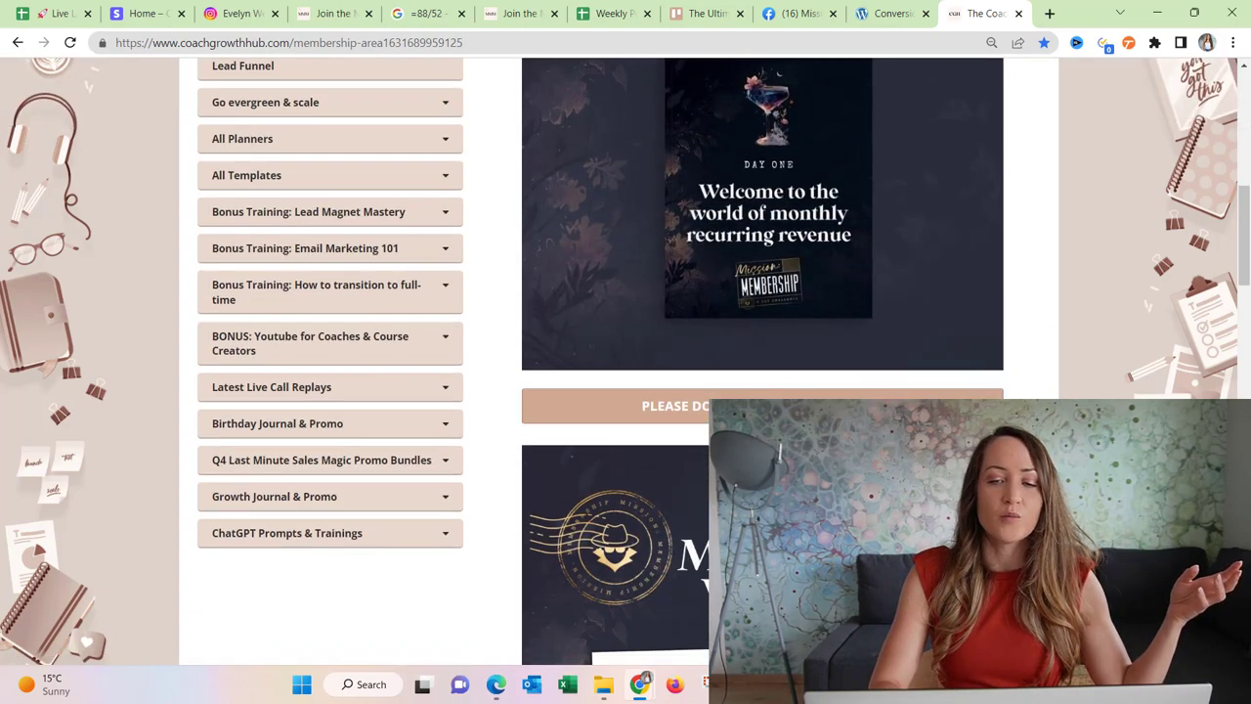
{"action": "scroll", "coordinate": [625, 391], "scroll_direction": "down", "scroll_amount": 10}
{"action": "scroll", "coordinate": [625, 391], "scroll_direction": "up", "scroll_amount": 20}
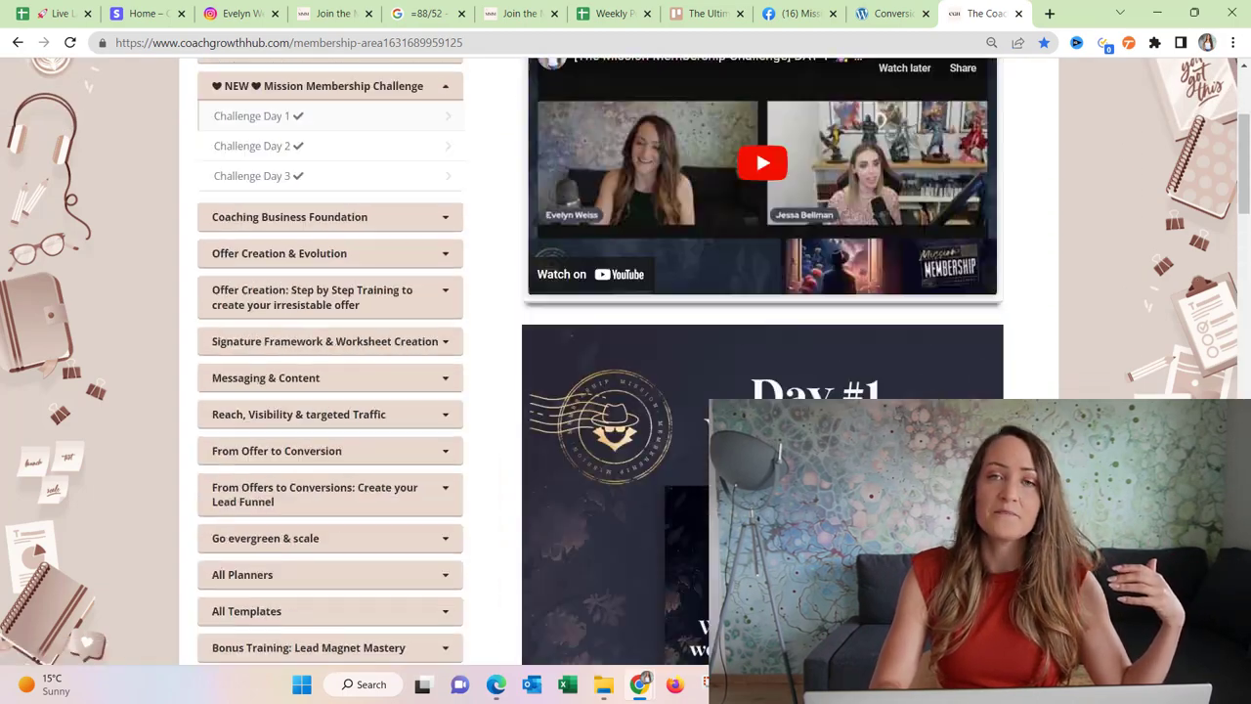
{"action": "scroll", "coordinate": [626, 391], "scroll_direction": "up", "scroll_amount": 3}
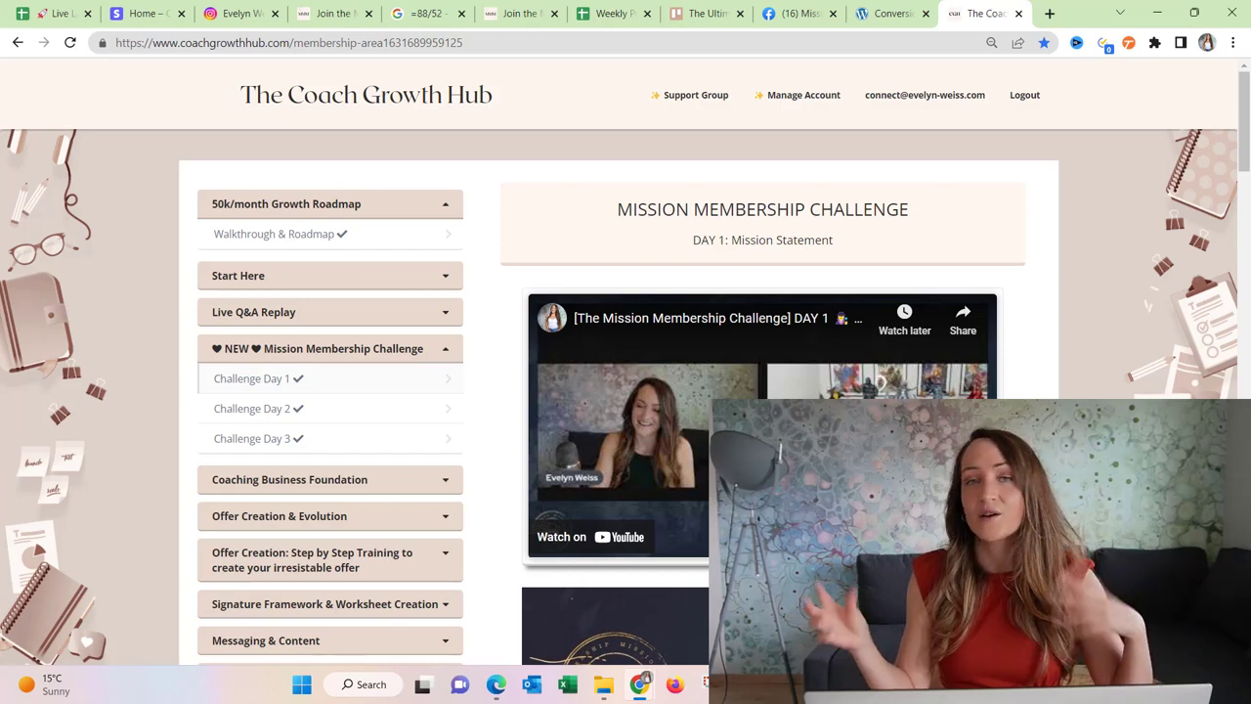
{"action": "scroll", "coordinate": [399, 465], "scroll_direction": "down", "scroll_amount": 3}
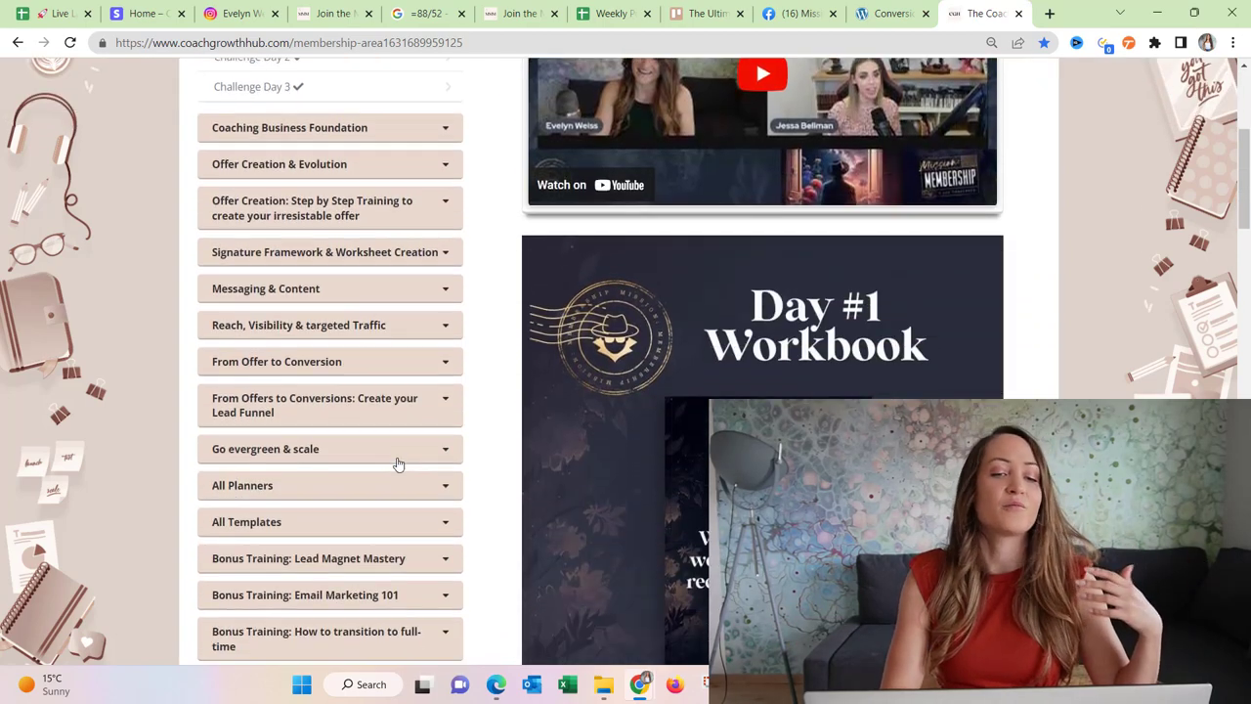
{"action": "scroll", "coordinate": [399, 464], "scroll_direction": "down", "scroll_amount": 4}
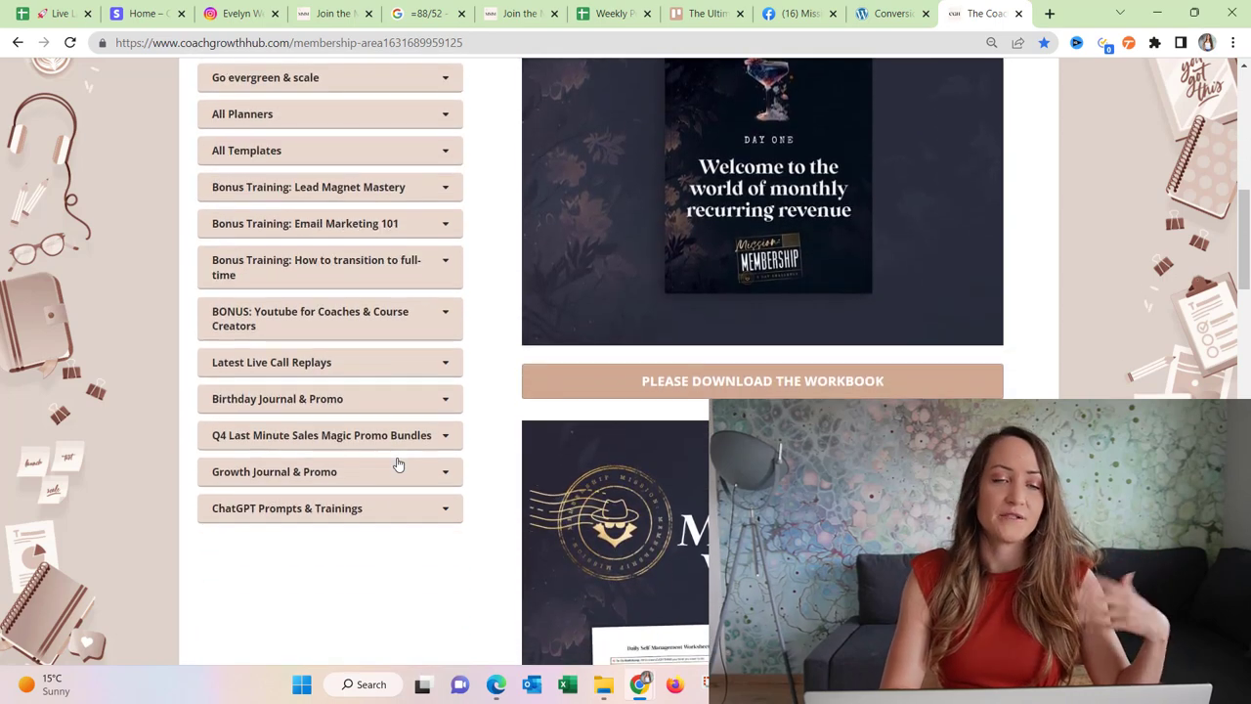
{"action": "scroll", "coordinate": [867, 354], "scroll_direction": "up", "scroll_amount": 8}
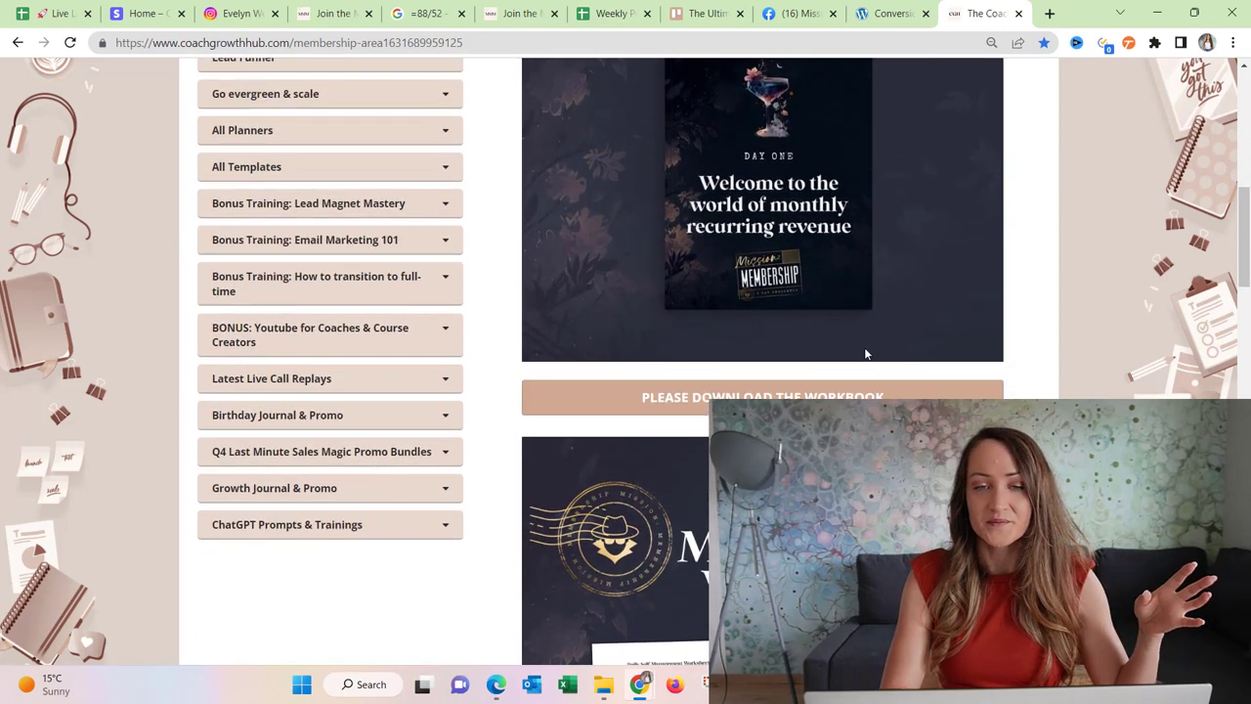
Step: Return to the Live Launch Event Dashboard spreadsheet and look over the Launch General reflection notes
{"action": "left_click", "coordinate": [47, 8]}
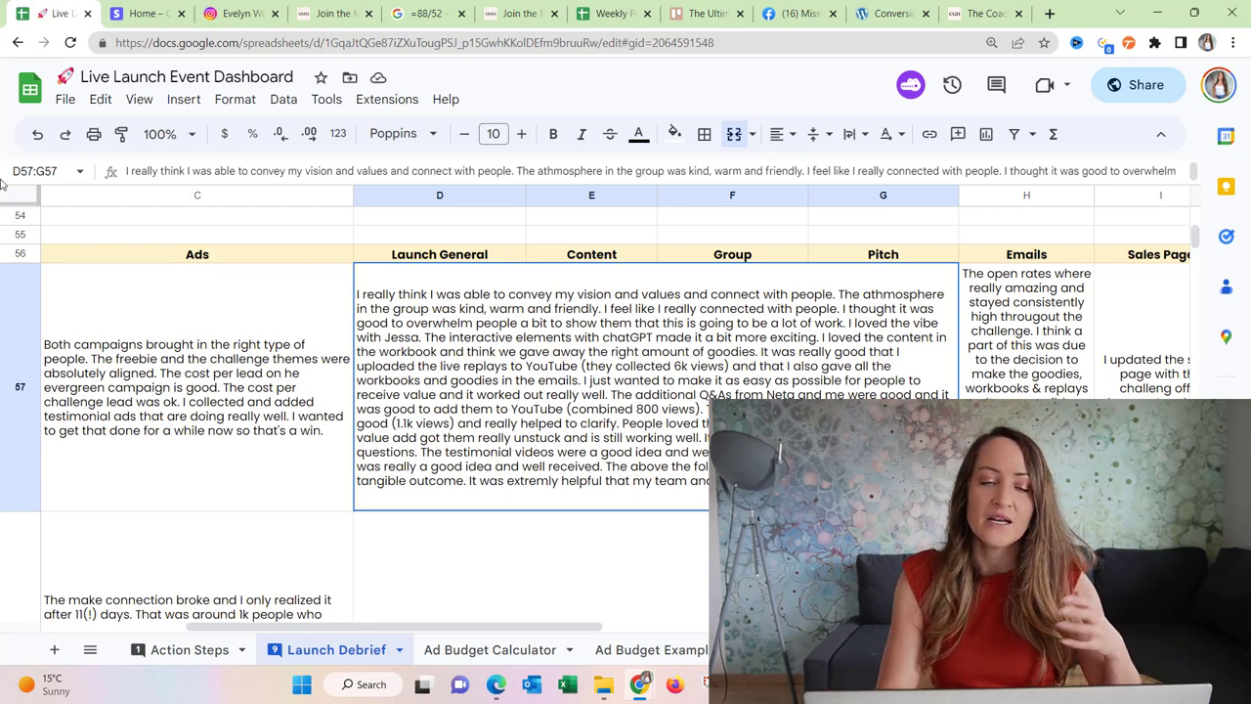
{"action": "scroll", "coordinate": [570, 457], "scroll_direction": "down", "scroll_amount": 5}
{"action": "scroll", "coordinate": [572, 456], "scroll_direction": "up", "scroll_amount": 4}
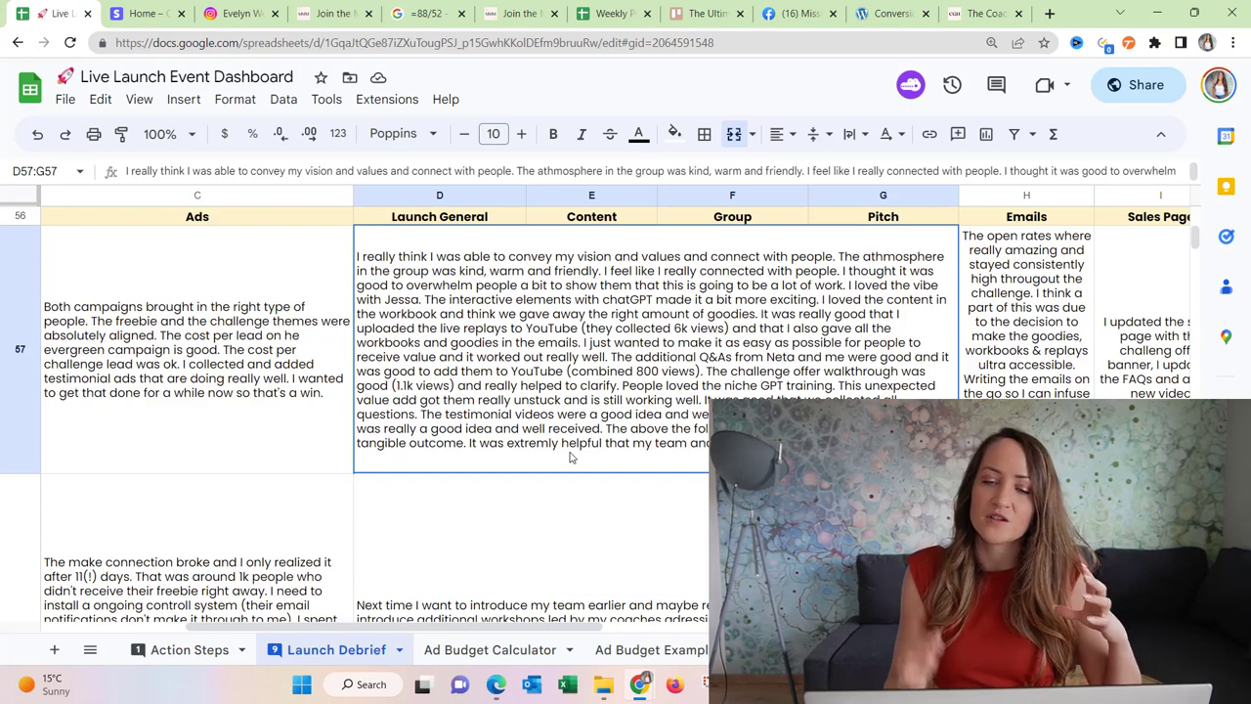
Step: Select the "What worked well?" notes for Emails, Sales Page, Offer, Onboarding and Team one after another
{"action": "left_click", "coordinate": [1023, 352]}
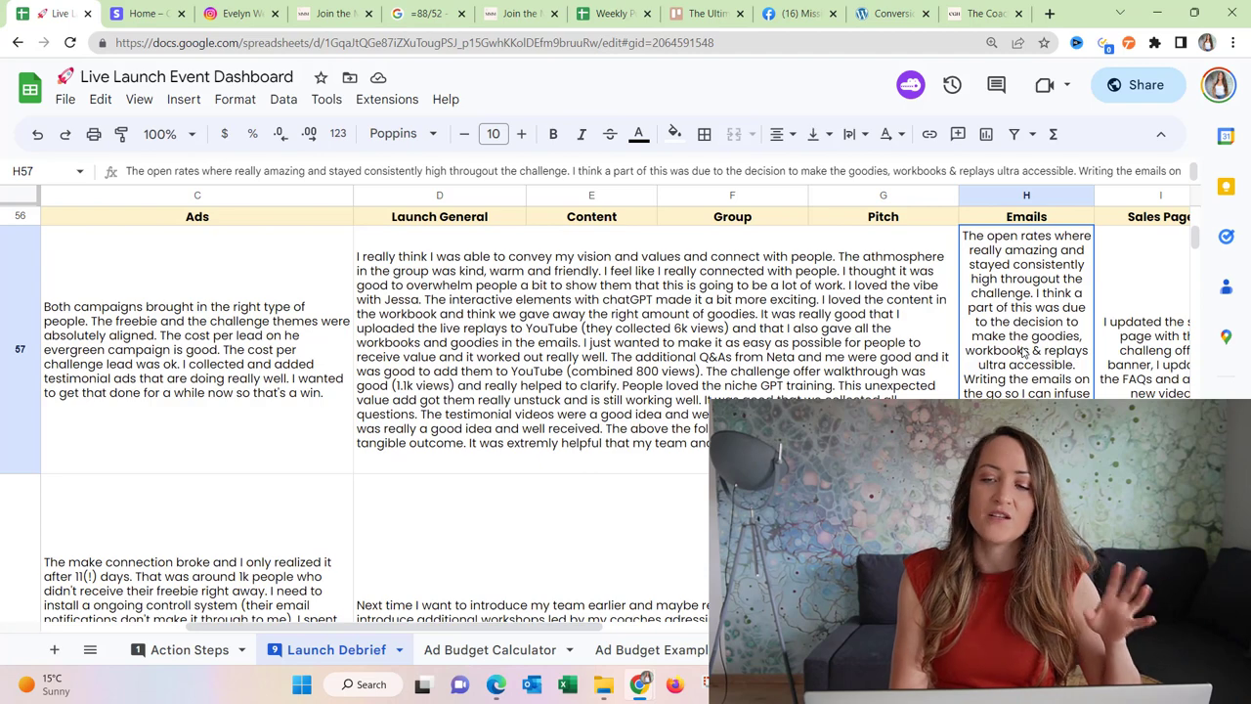
{"action": "scroll", "coordinate": [1024, 352], "scroll_direction": "right", "scroll_amount": 3}
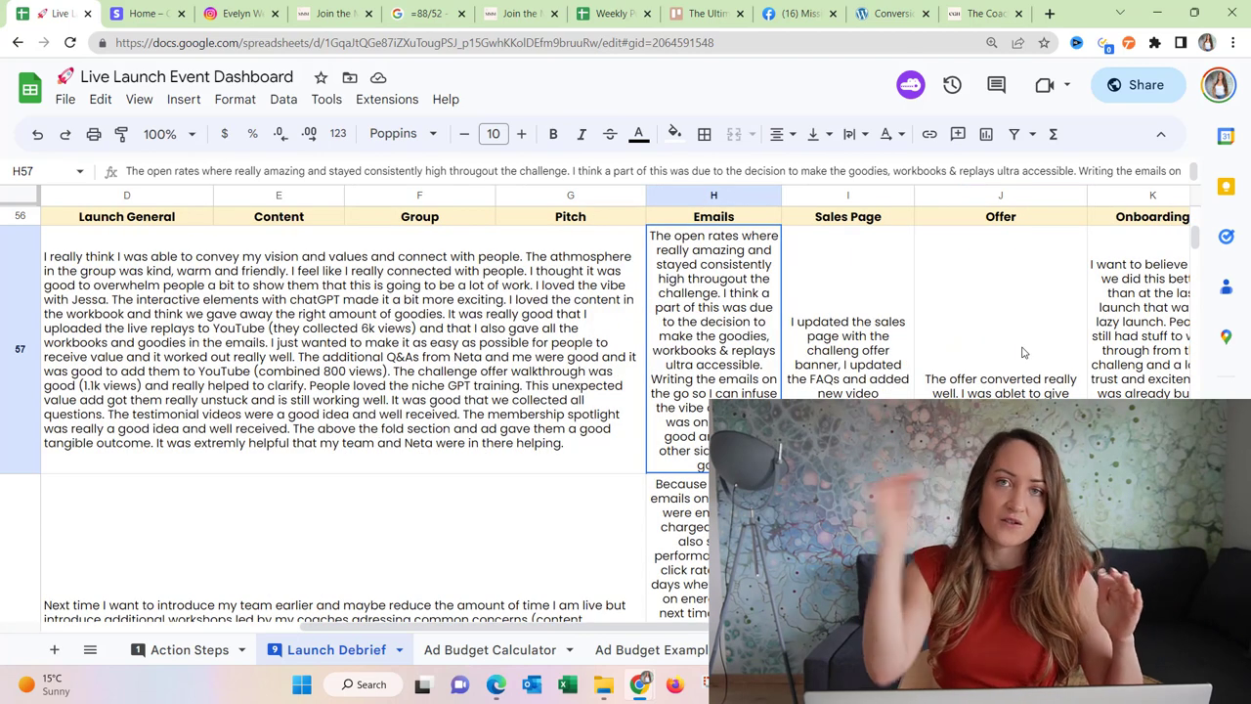
{"action": "left_click", "coordinate": [857, 287]}
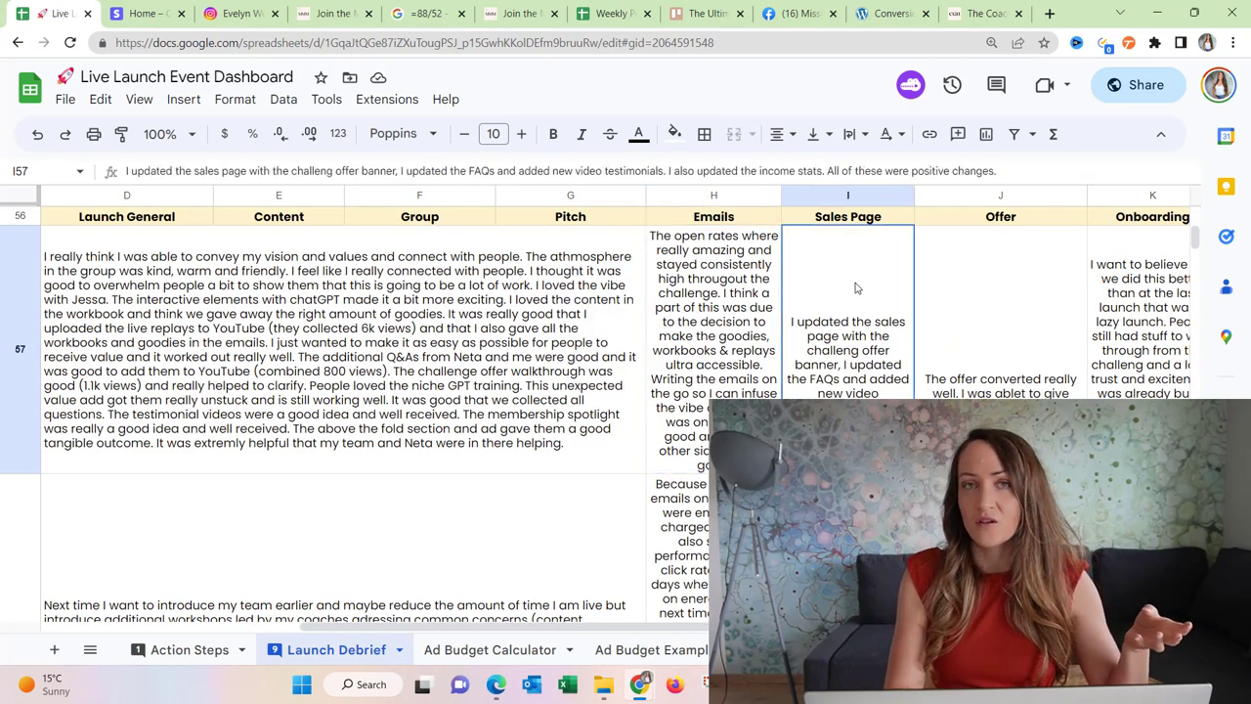
{"action": "left_click", "coordinate": [992, 330]}
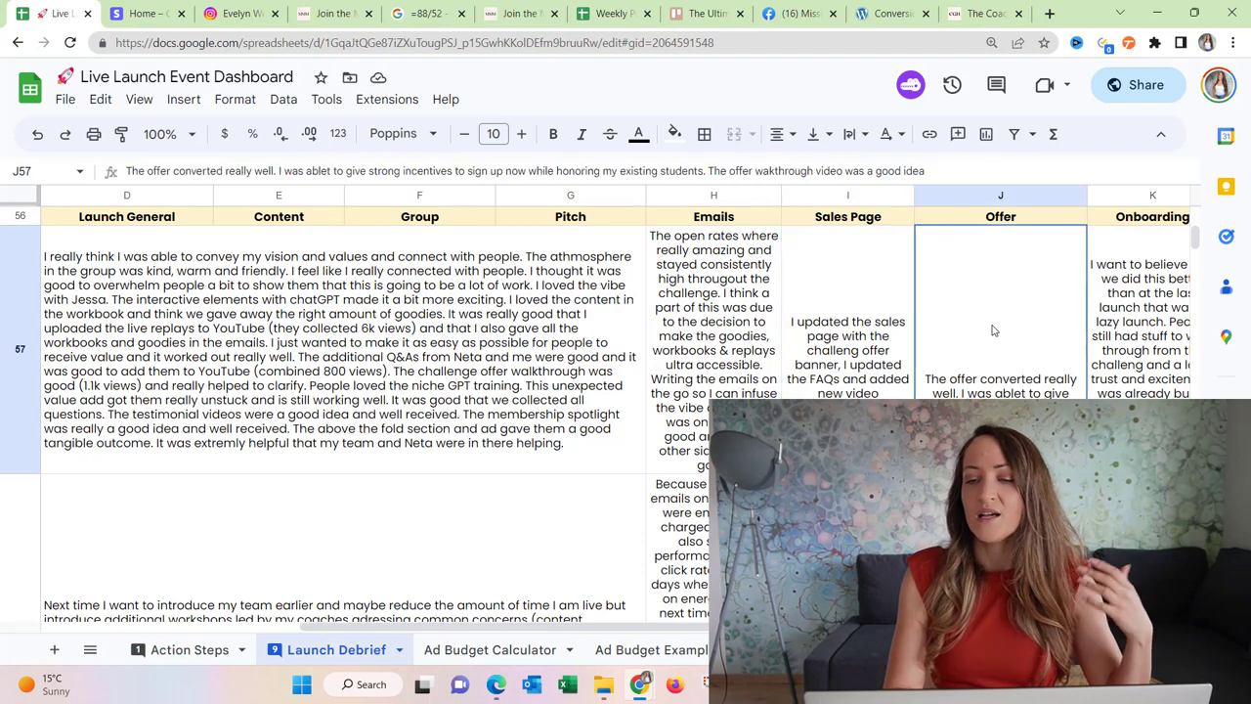
{"action": "scroll", "coordinate": [992, 331], "scroll_direction": "right", "scroll_amount": 2}
{"action": "left_click", "coordinate": [967, 334]}
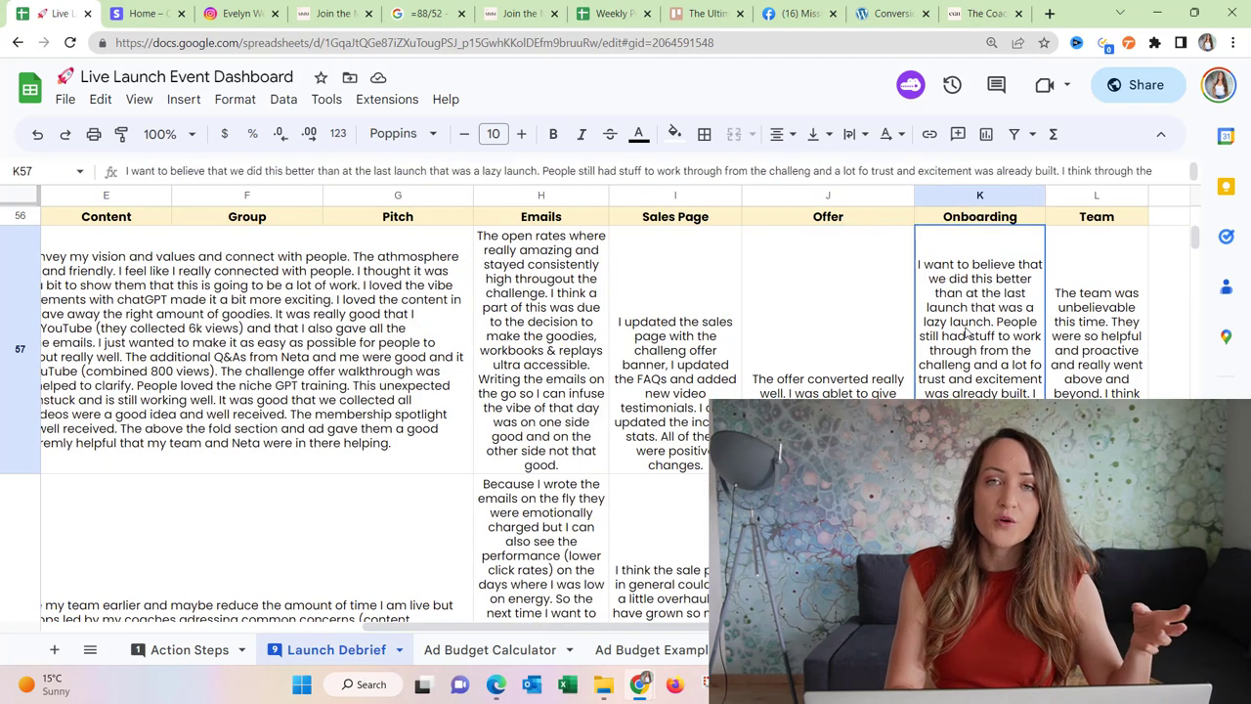
{"action": "left_click", "coordinate": [1102, 368]}
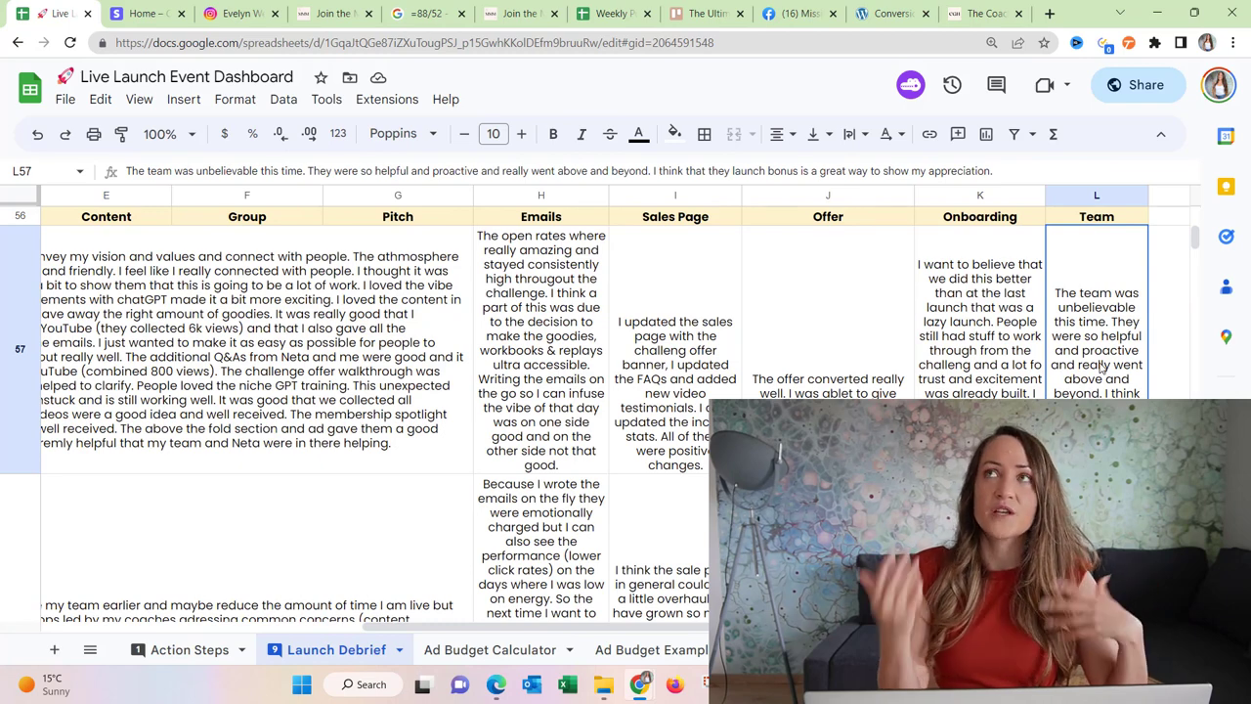
Step: Go back to the Areas of Improvement column and select the "What worked well?" label, moving down to the row below
{"action": "scroll", "coordinate": [1100, 367], "scroll_direction": "left", "scroll_amount": 10}
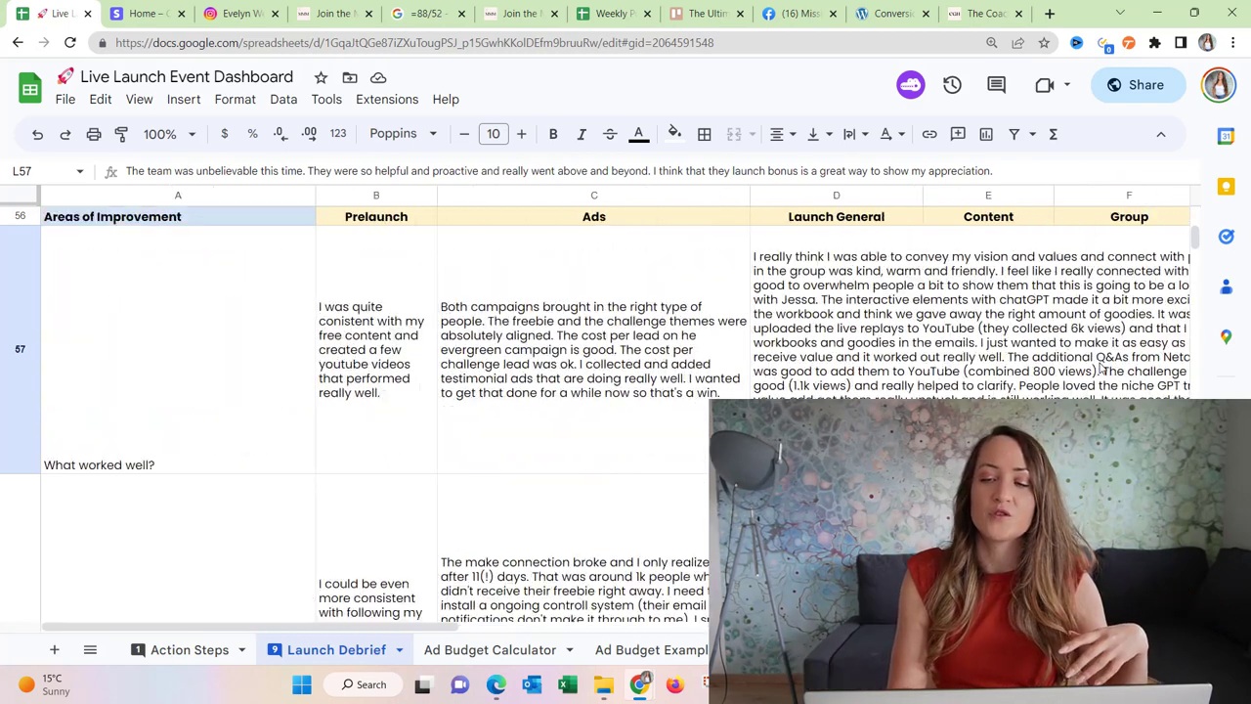
{"action": "scroll", "coordinate": [357, 466], "scroll_direction": "down", "scroll_amount": 5}
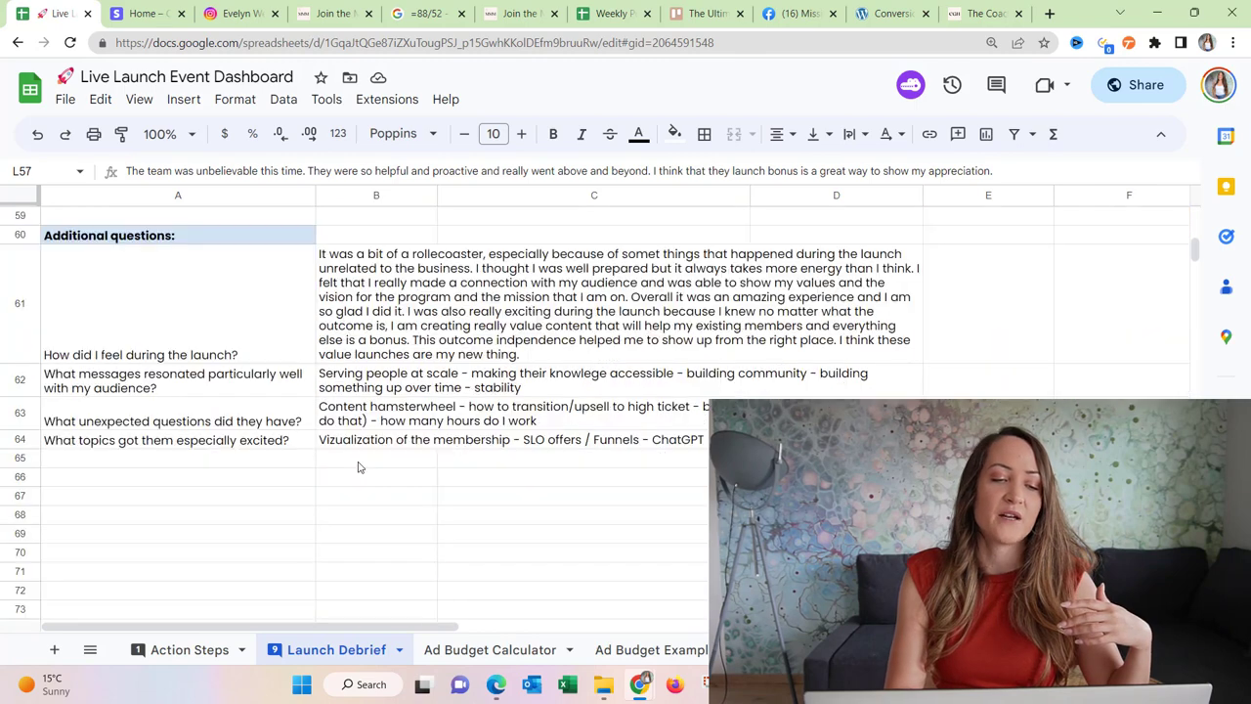
{"action": "scroll", "coordinate": [358, 467], "scroll_direction": "up", "scroll_amount": 5}
{"action": "left_click", "coordinate": [187, 380]}
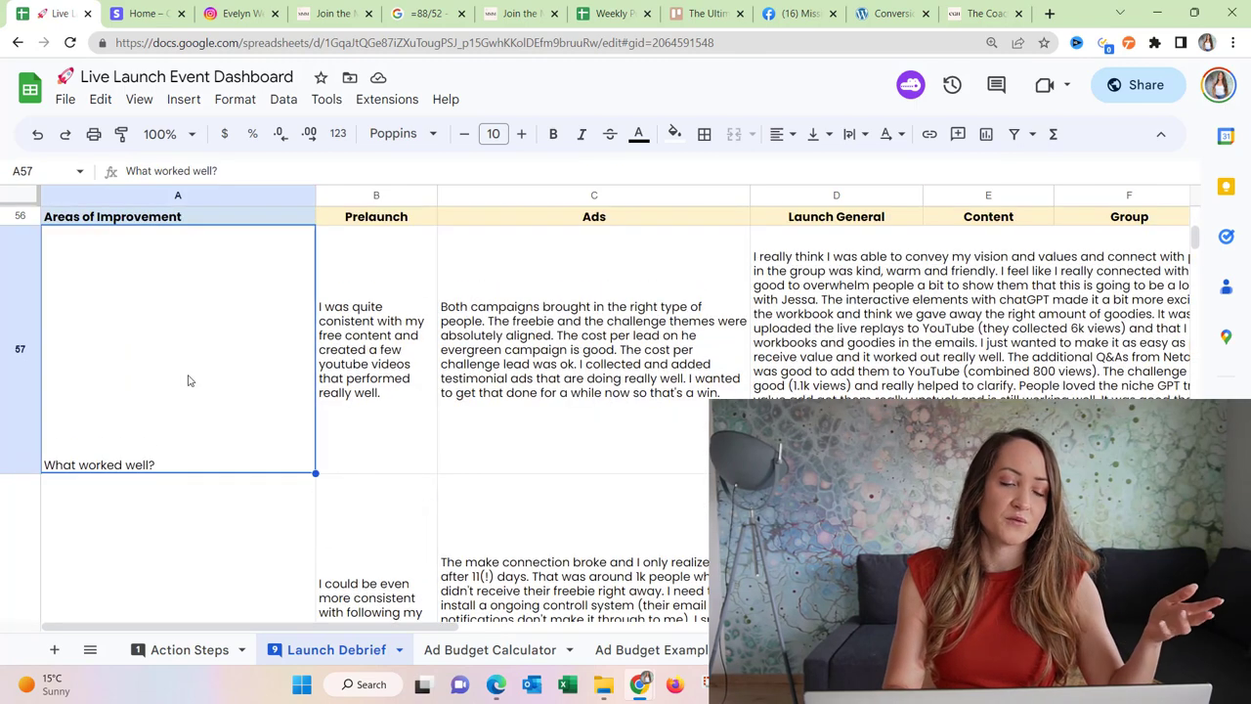
{"action": "key", "text": "Down"}
Step: Go through the Additional questions section, selecting the launch feelings and resonating messages questions and the answer about unexpected questions
{"action": "scroll", "coordinate": [188, 381], "scroll_direction": "down", "scroll_amount": 3}
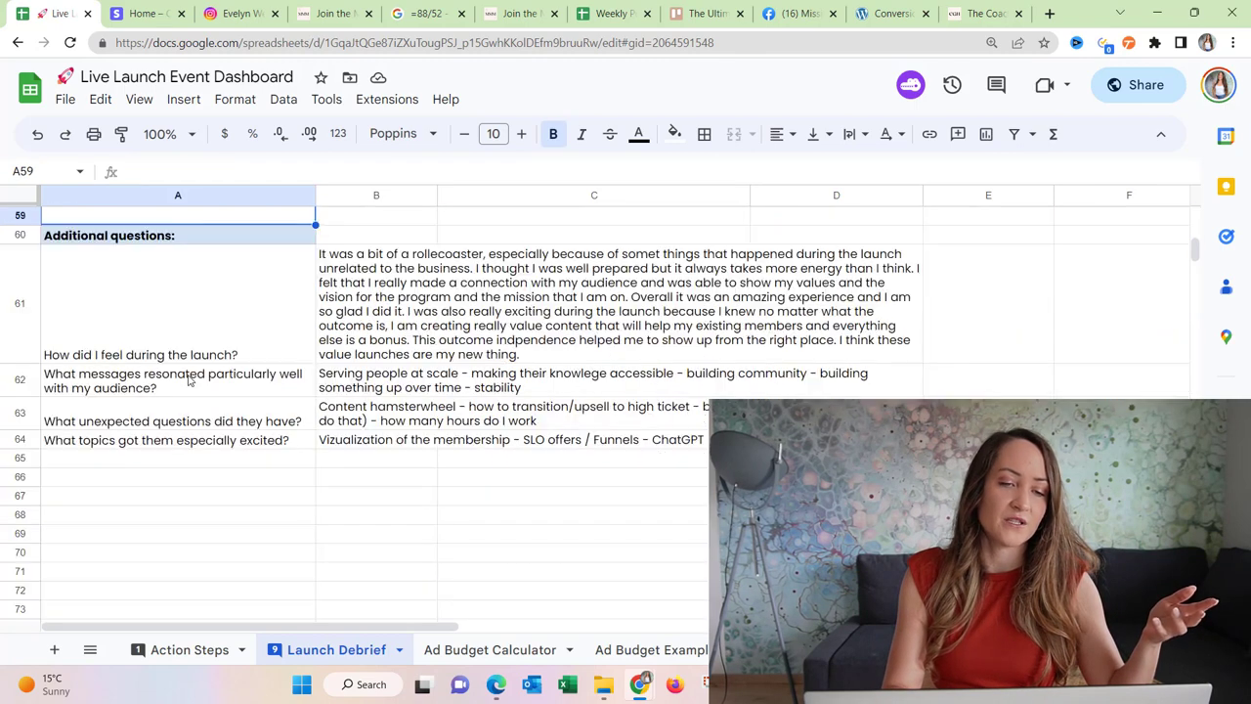
{"action": "left_click", "coordinate": [234, 236]}
{"action": "left_click", "coordinate": [246, 311]}
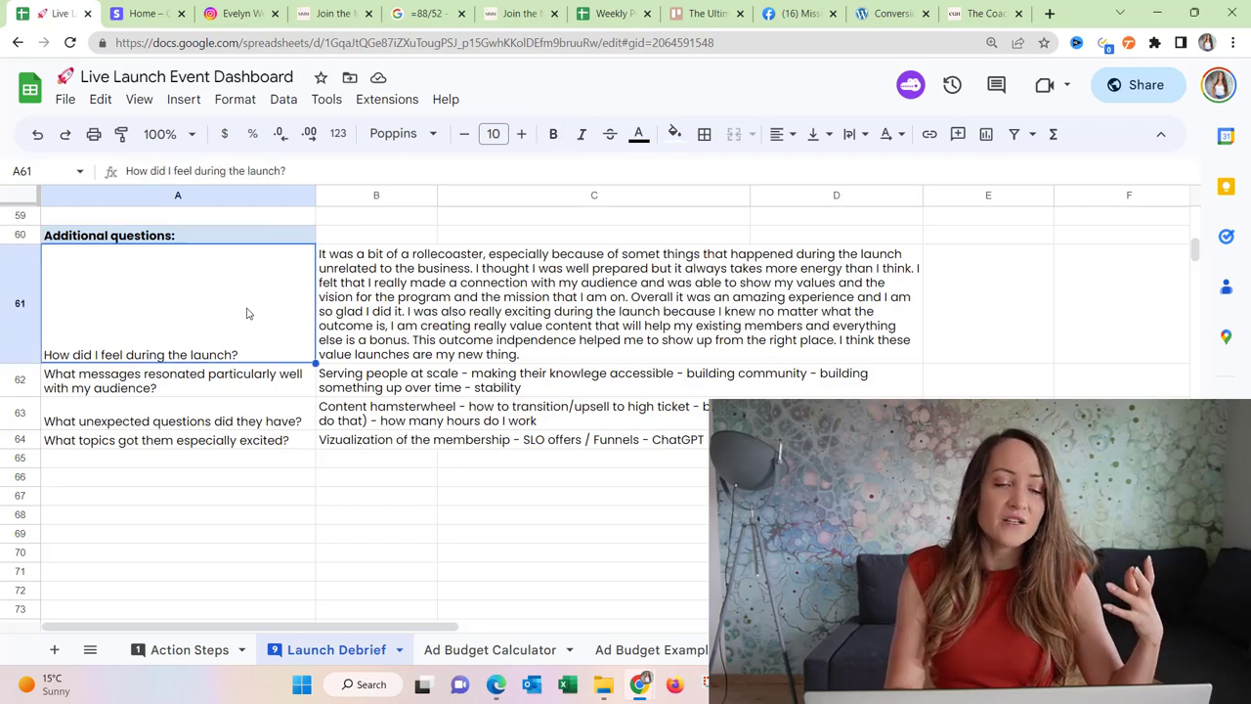
{"action": "left_click", "coordinate": [242, 388]}
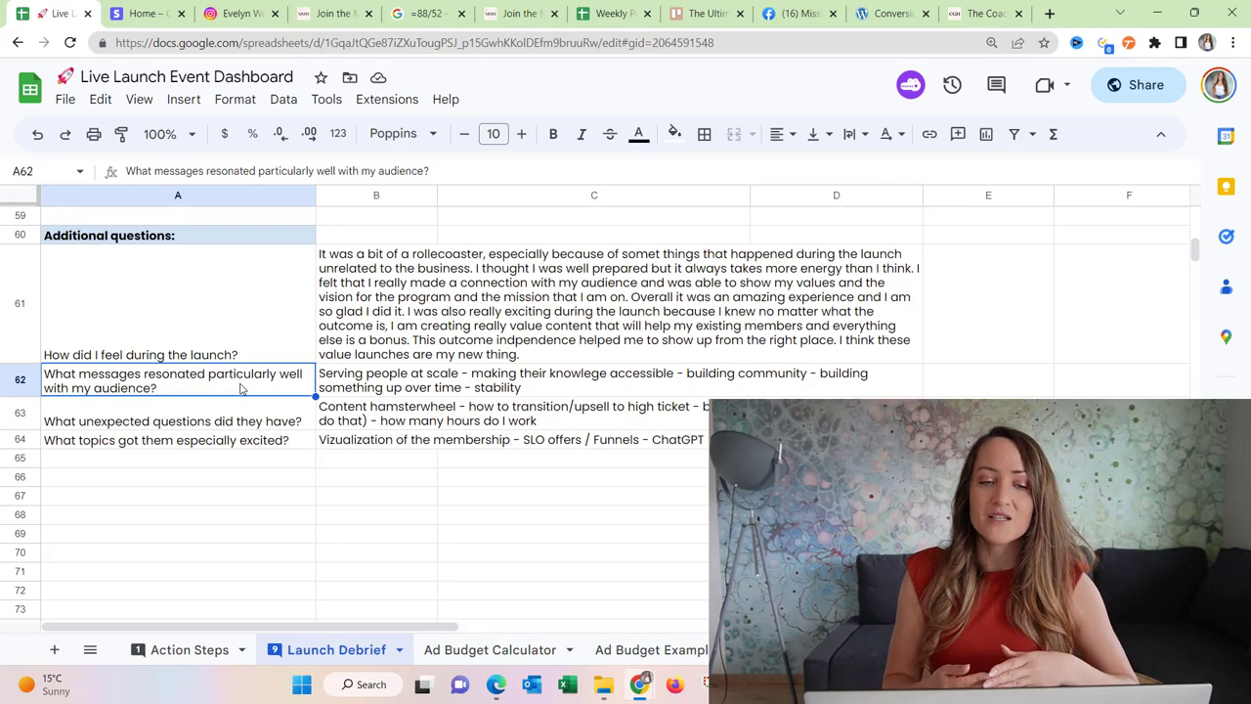
{"action": "left_click", "coordinate": [357, 411]}
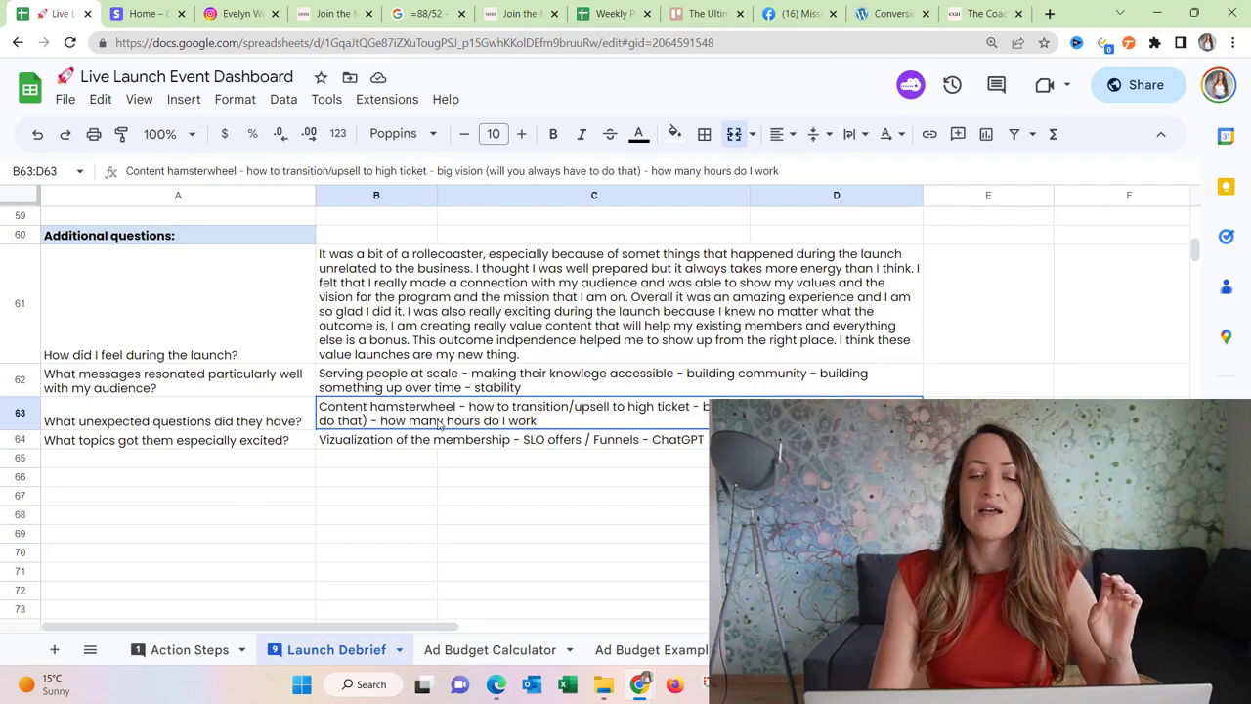
Step: Return to the start of the Launch Debrief sheet, reduce the browser zoom to below 100%, and select cell D16
{"action": "scroll", "coordinate": [440, 424], "scroll_direction": "up", "scroll_amount": 20}
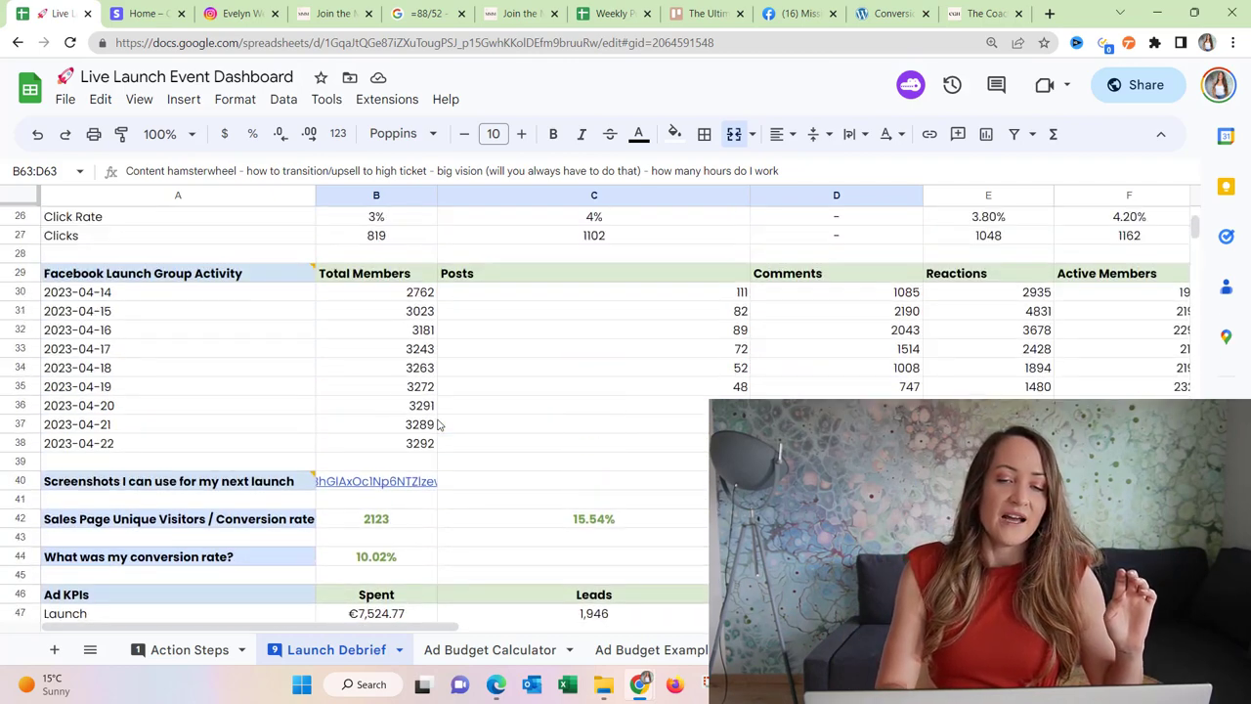
{"action": "left_click", "coordinate": [1234, 42]}
{"action": "left_click", "coordinate": [1125, 196]}
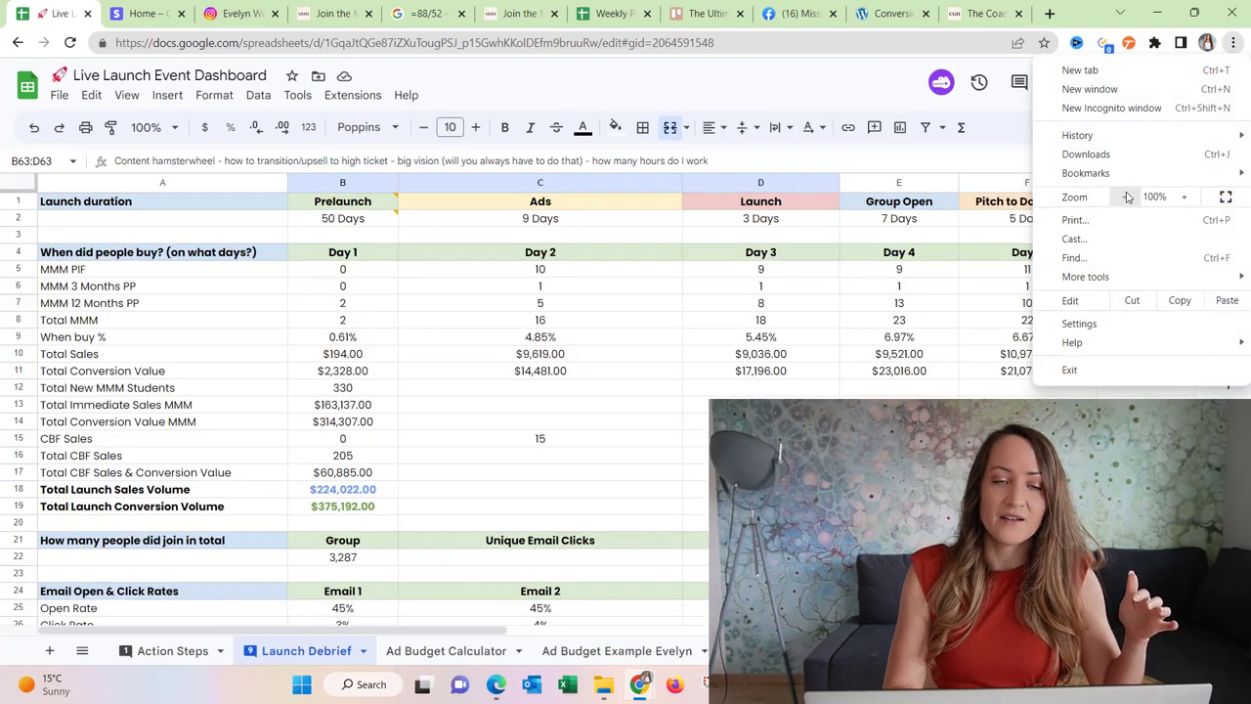
{"action": "left_click", "coordinate": [1128, 197]}
{"action": "left_click", "coordinate": [695, 433]}
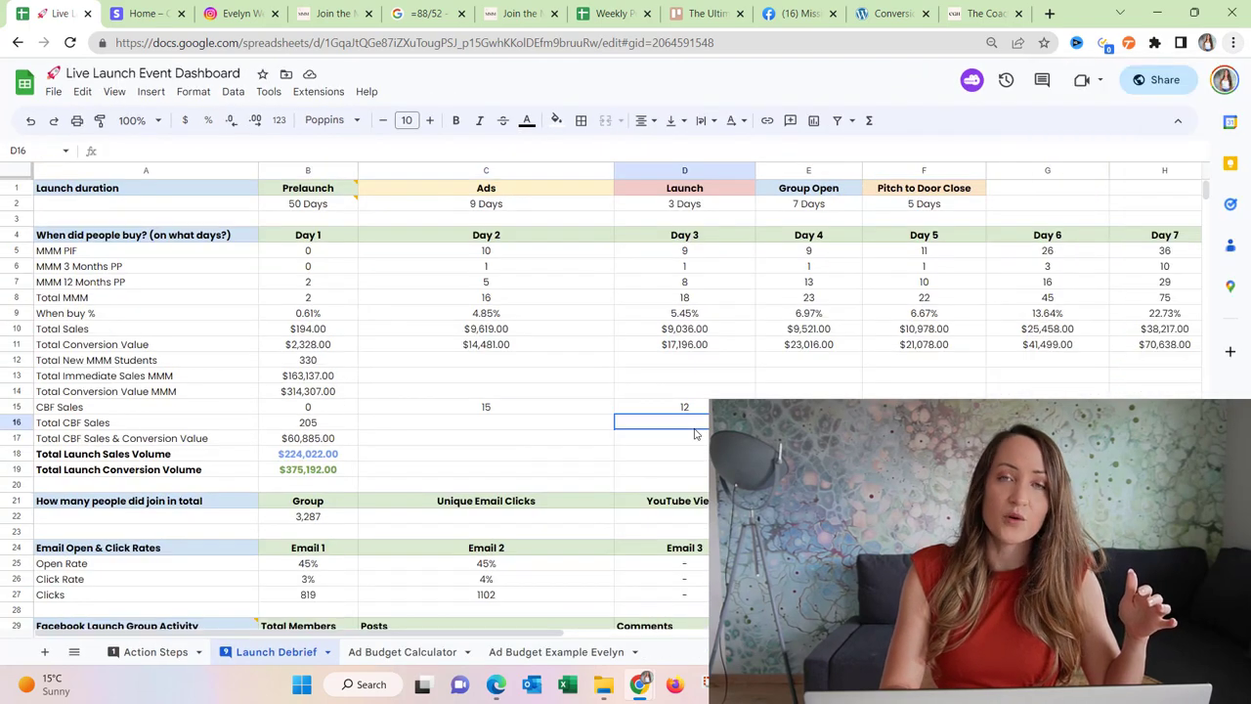
Step: Look through the debrief down to the Additional questions and across the Areas of Improvement notes to the Team column
{"action": "scroll", "coordinate": [695, 433], "scroll_direction": "down", "scroll_amount": 2}
{"action": "scroll", "coordinate": [695, 433], "scroll_direction": "down", "scroll_amount": 10}
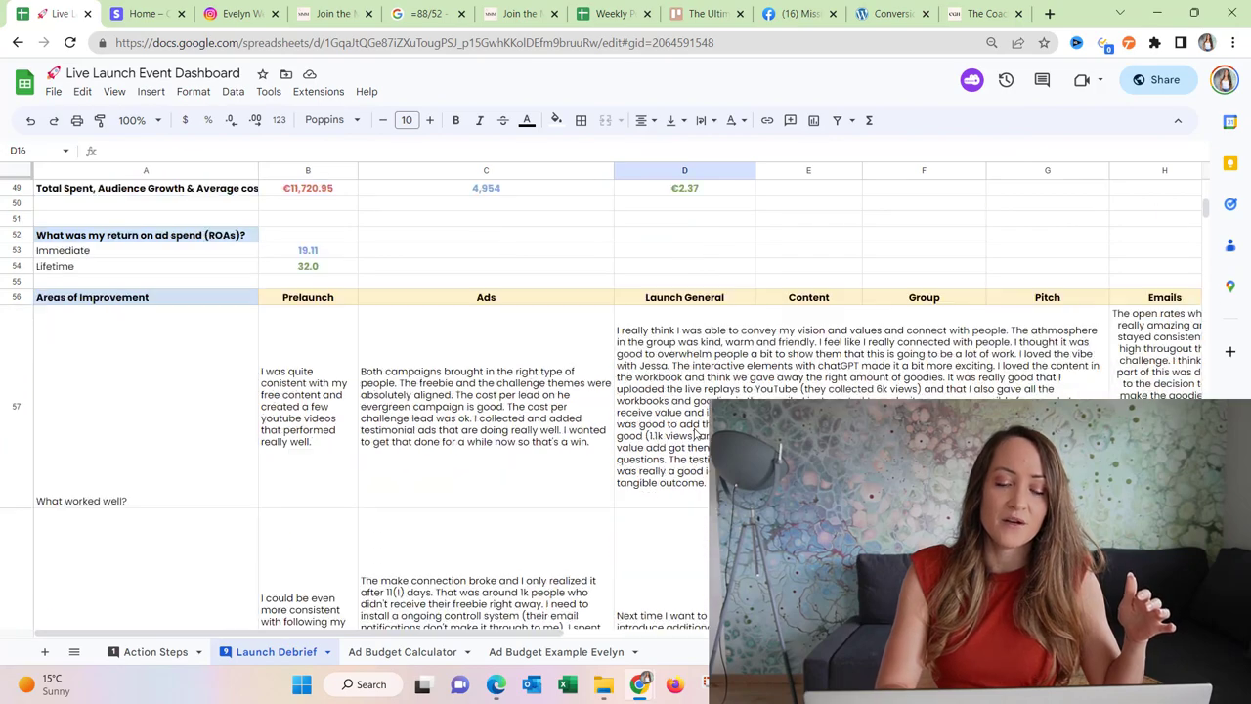
{"action": "scroll", "coordinate": [695, 435], "scroll_direction": "down", "scroll_amount": 10}
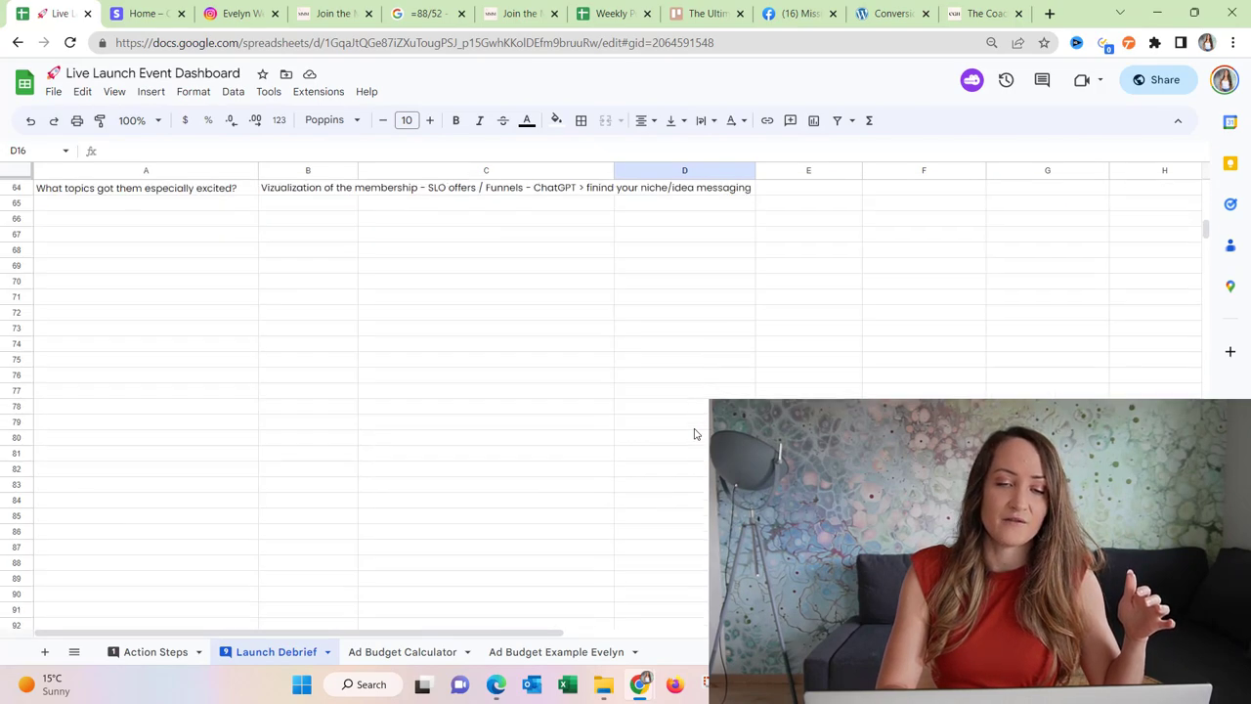
{"action": "scroll", "coordinate": [695, 433], "scroll_direction": "up", "scroll_amount": 8}
{"action": "scroll", "coordinate": [695, 433], "scroll_direction": "up", "scroll_amount": 1}
{"action": "scroll", "coordinate": [695, 433], "scroll_direction": "right", "scroll_amount": 3}
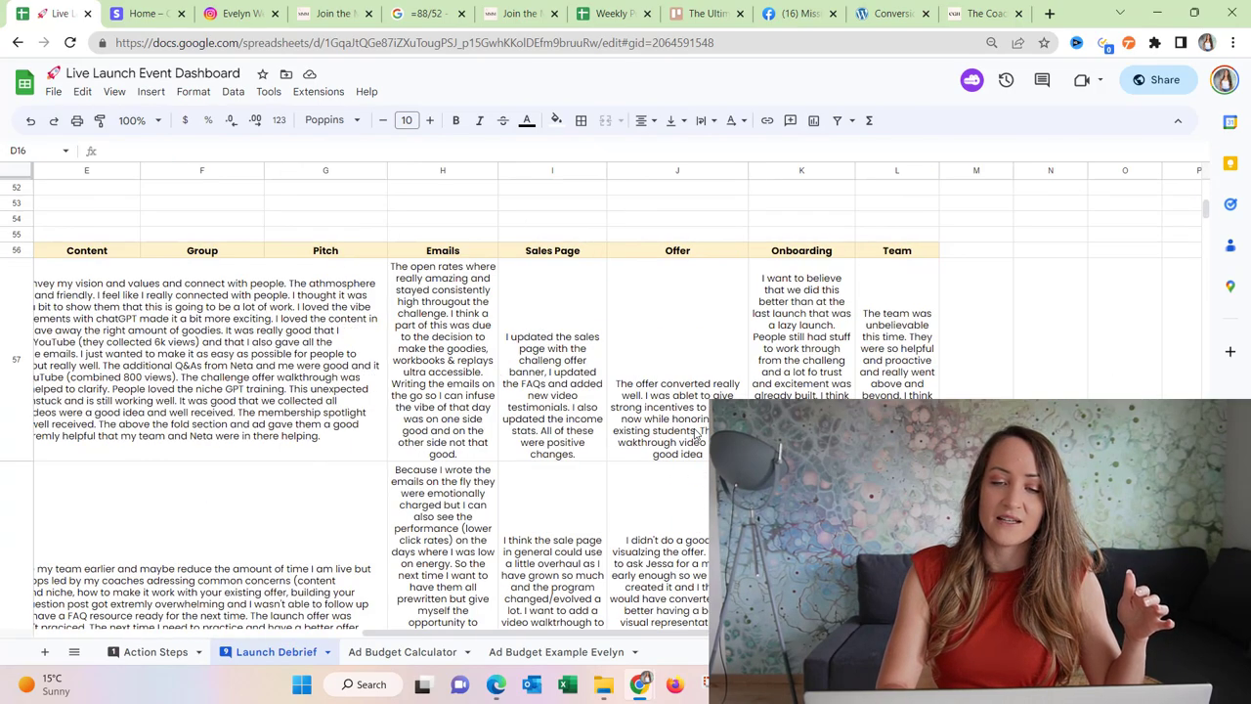
{"action": "scroll", "coordinate": [695, 433], "scroll_direction": "left", "scroll_amount": 3}
{"action": "scroll", "coordinate": [695, 433], "scroll_direction": "up", "scroll_amount": 12}
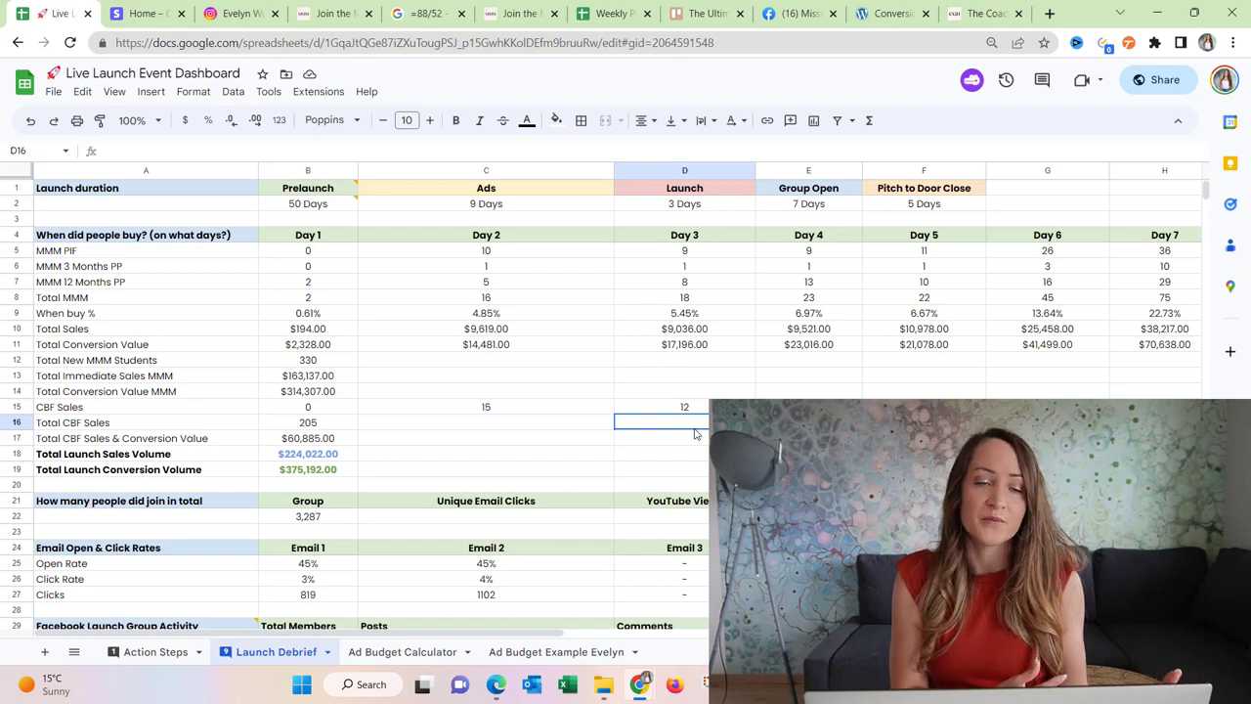
Step: Review the debrief from the sales figures through group activity and Ad KPIs to the "What can I improve?" notes, returning to row 1
{"action": "scroll", "coordinate": [695, 434], "scroll_direction": "down", "scroll_amount": 5}
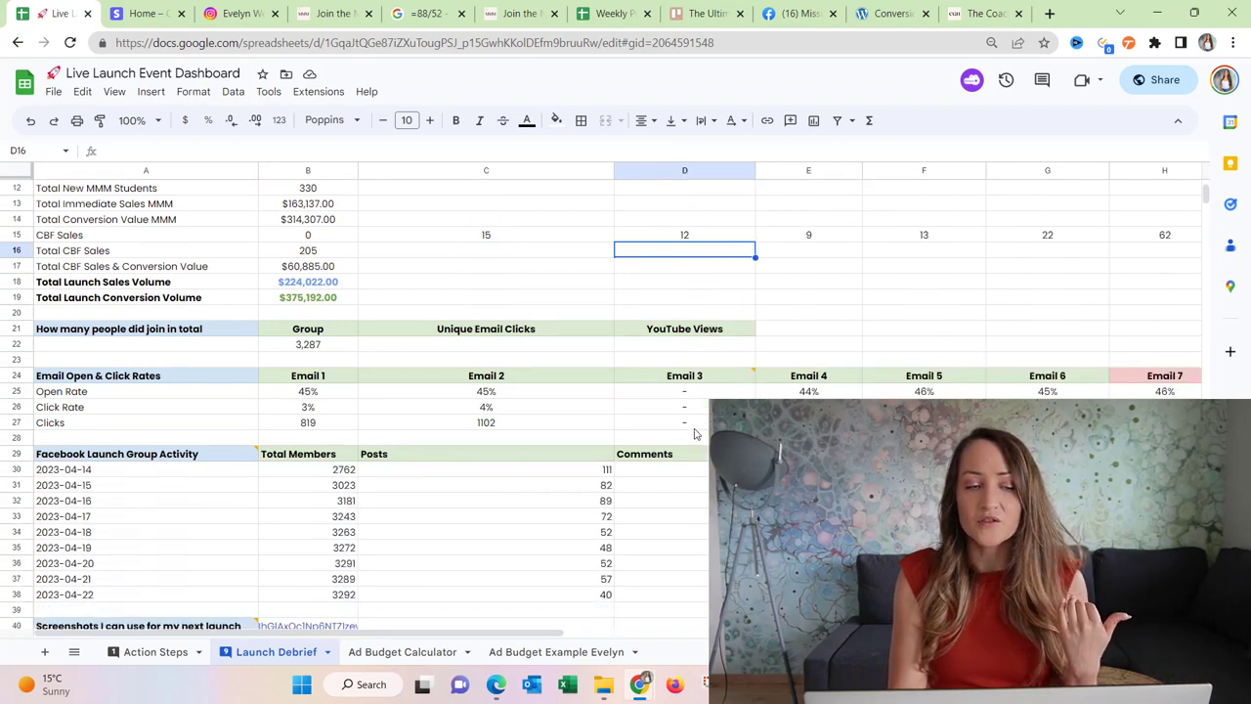
{"action": "scroll", "coordinate": [695, 434], "scroll_direction": "down", "scroll_amount": 3}
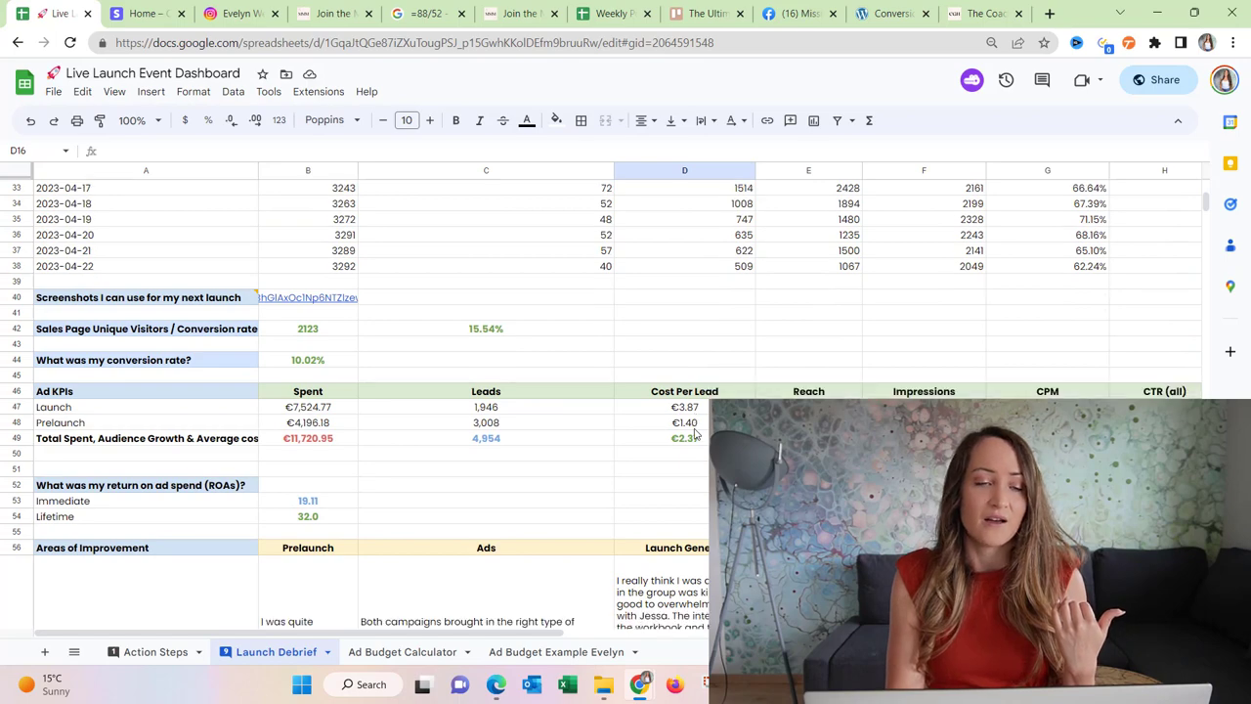
{"action": "scroll", "coordinate": [695, 434], "scroll_direction": "down", "scroll_amount": 6}
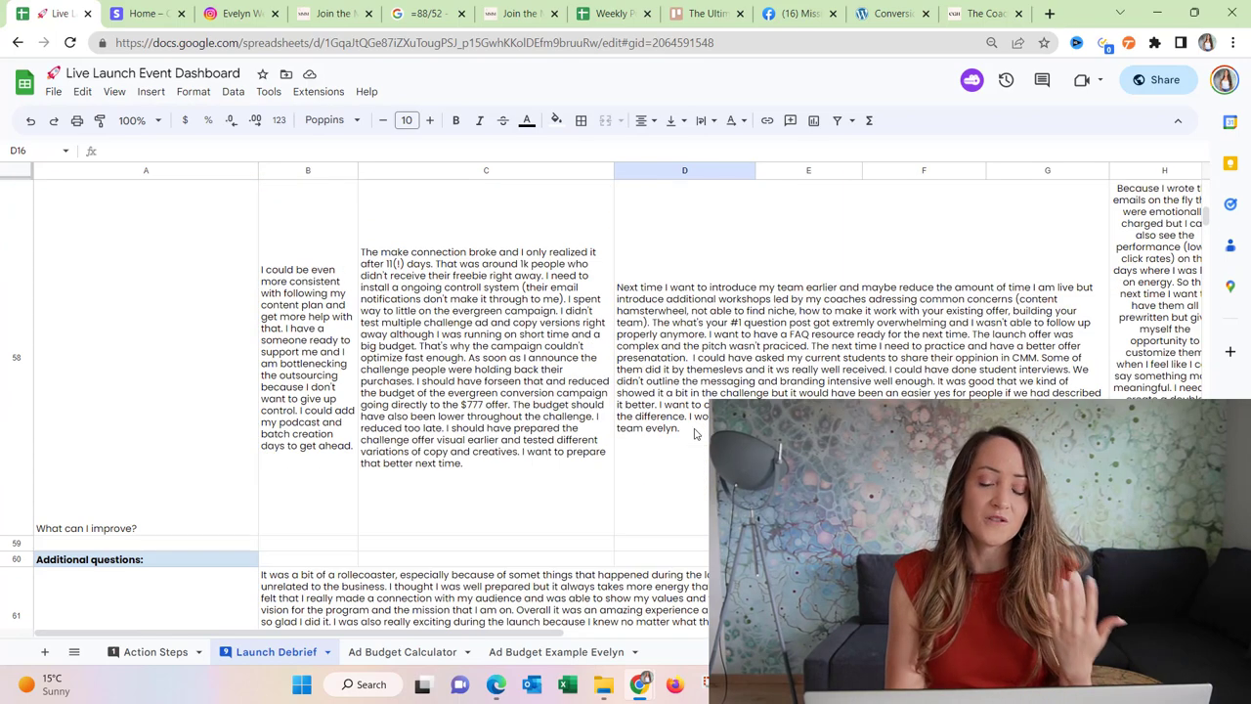
{"action": "scroll", "coordinate": [695, 434], "scroll_direction": "up", "scroll_amount": 4}
{"action": "scroll", "coordinate": [695, 434], "scroll_direction": "up", "scroll_amount": 10}
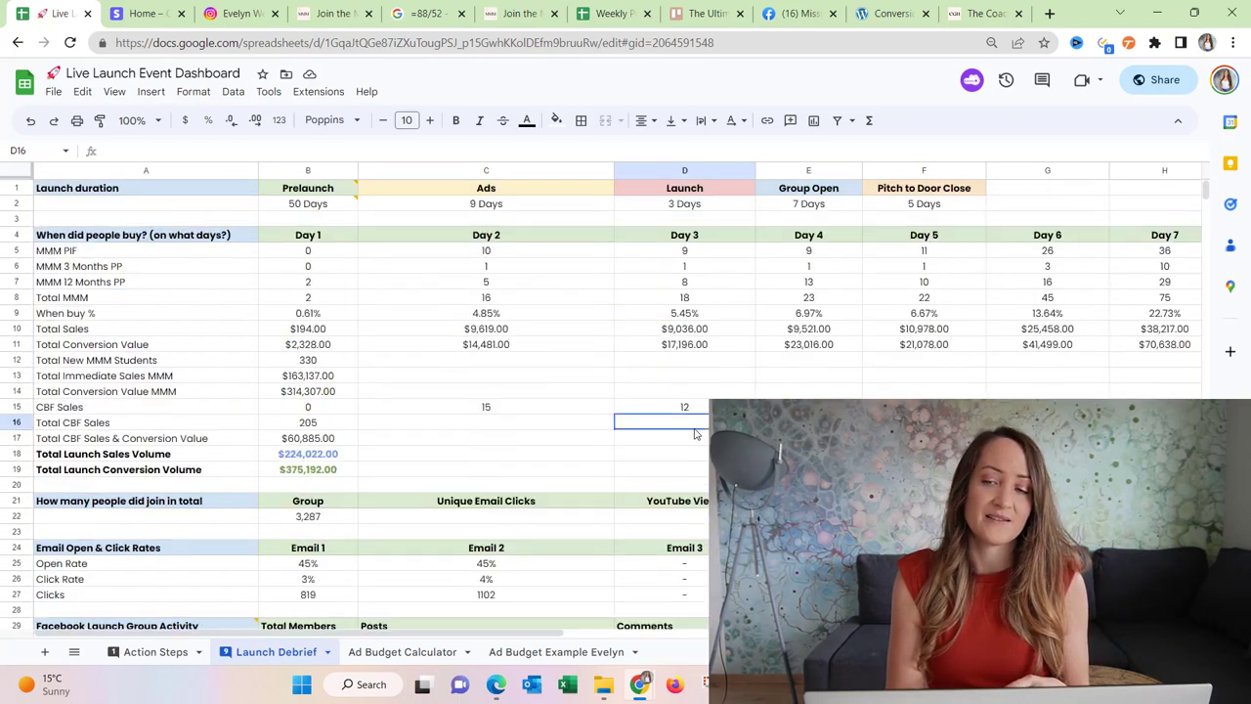